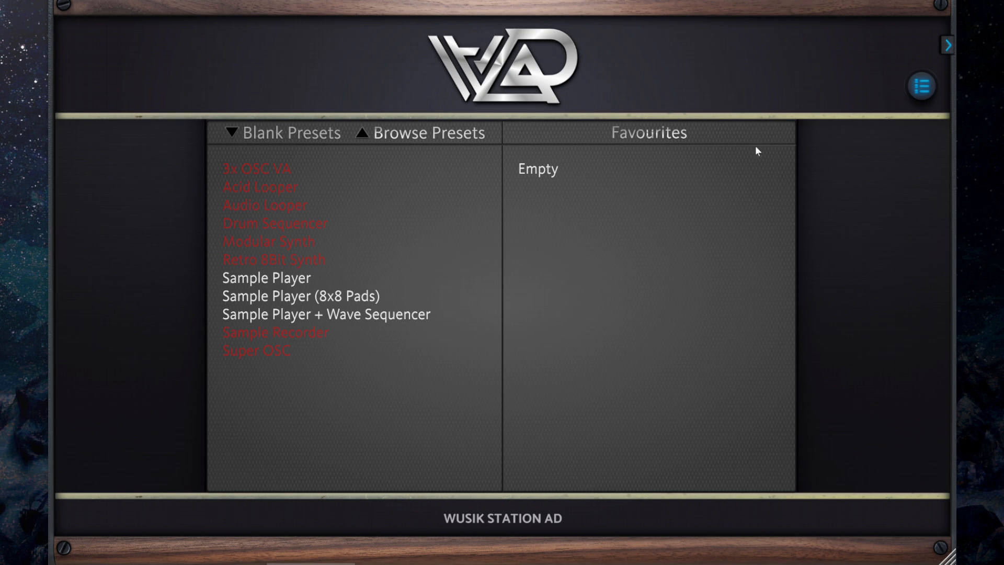
- Review the global options that are not preset based and return to the preset list
left_click(922, 87)
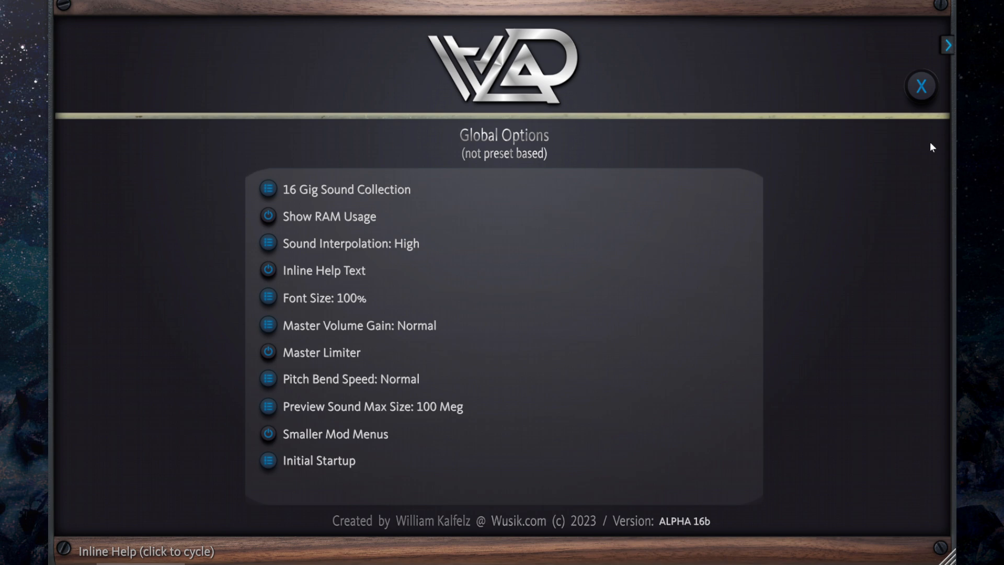
left_click(922, 89)
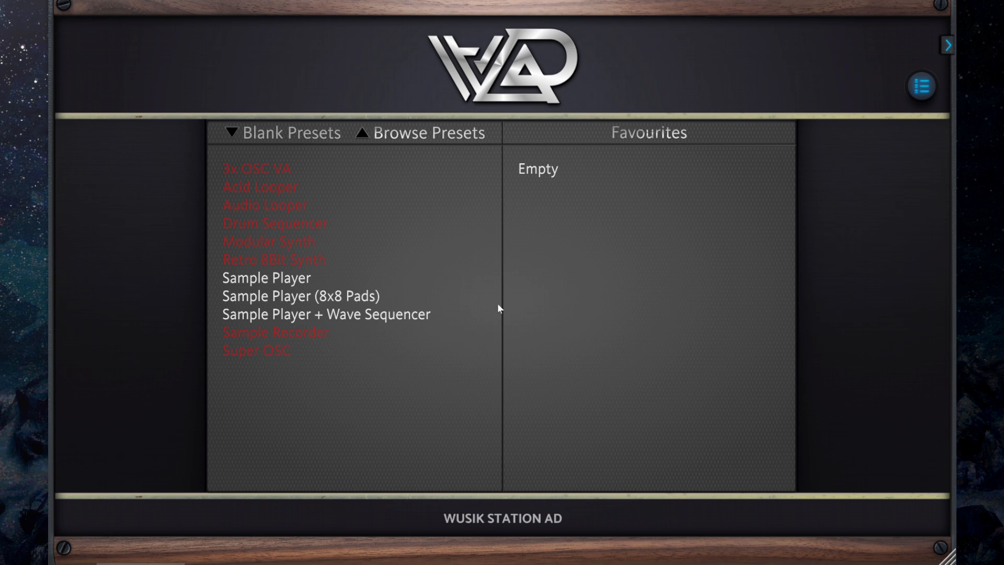
- Start from the blank Sample Player preset and load the Analog Voices sound from A0S: Synths
left_click(331, 274)
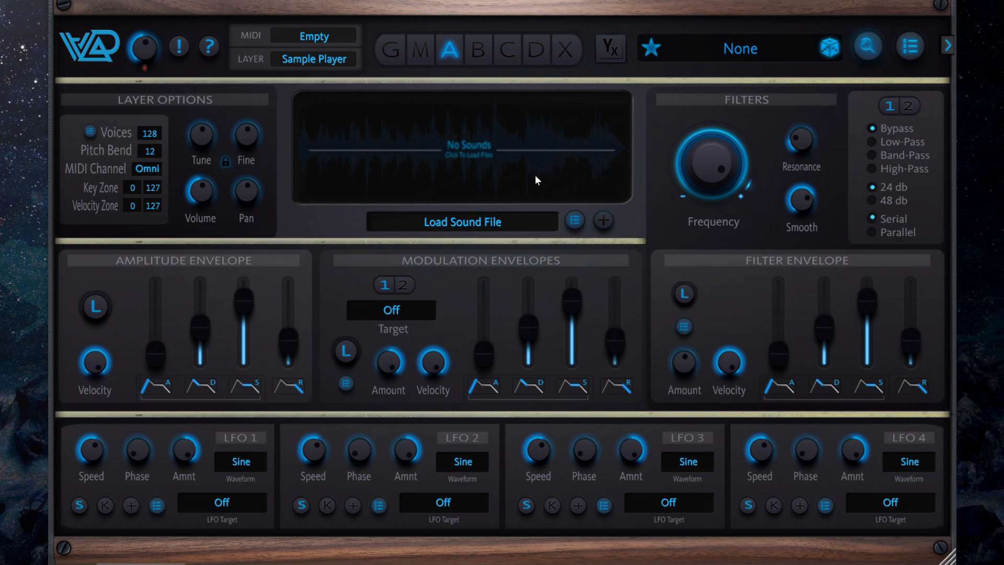
left_click(482, 144)
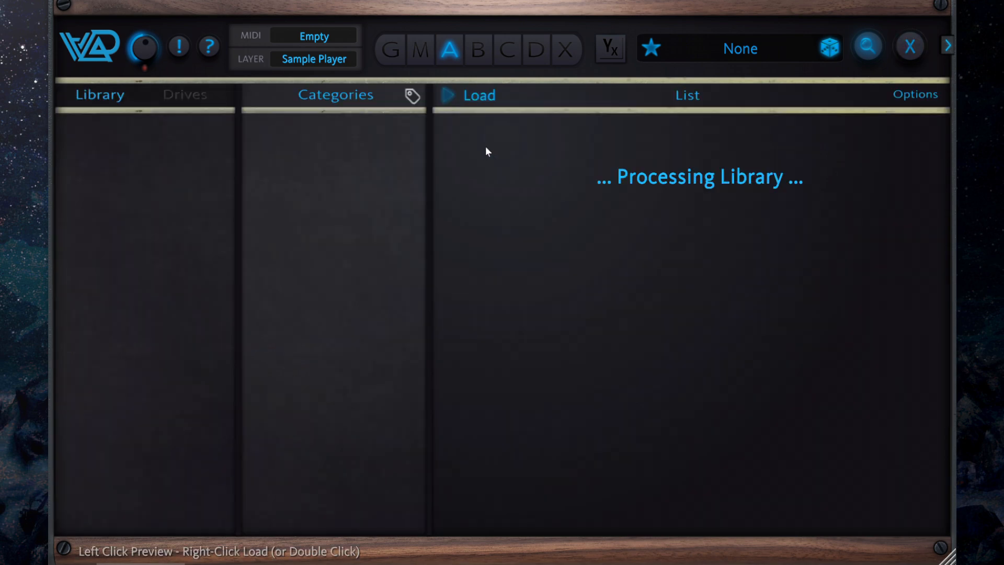
left_click(546, 146)
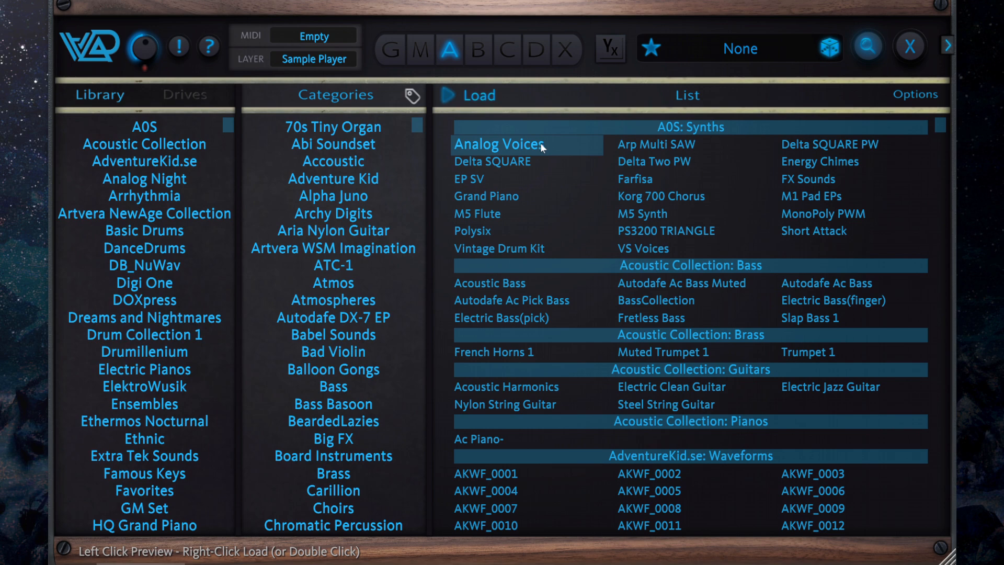
right_click(541, 142)
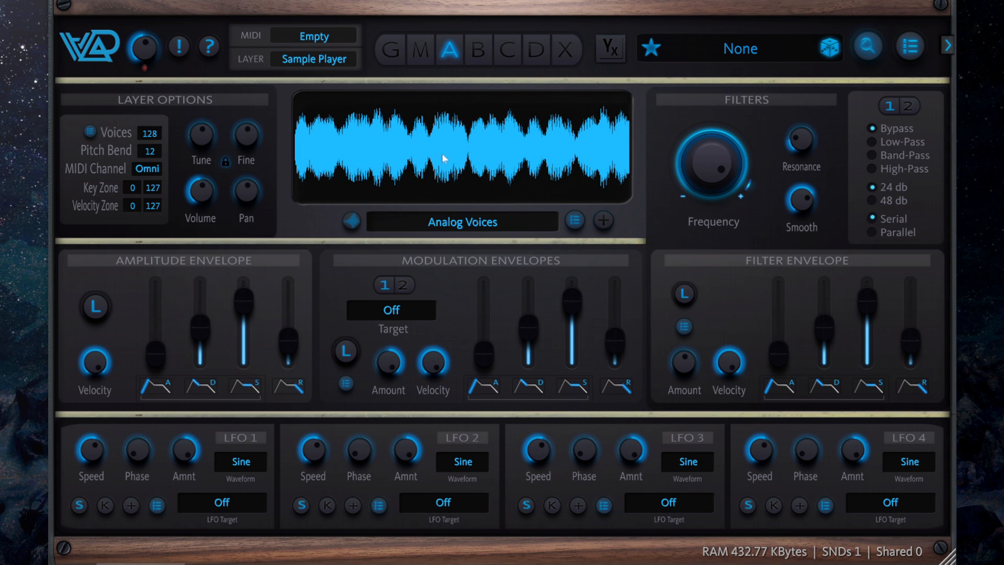
- Load three more A0S: Synths sounds into the layer: Arp Multi SAW, Delta SQUARE PW and FX Sounds
left_click(492, 146)
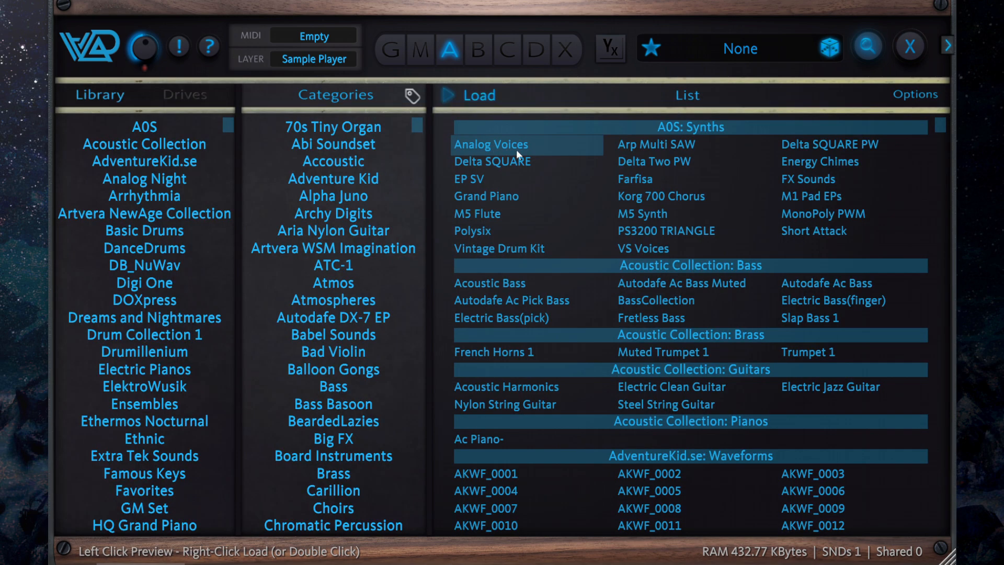
left_click(660, 142)
right_click(661, 142)
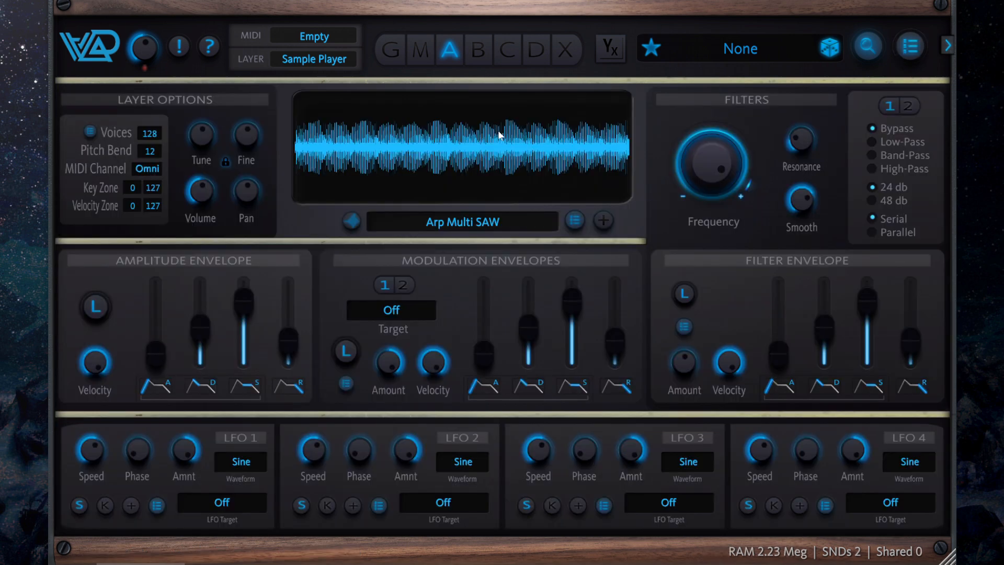
left_click(493, 149)
left_click(839, 150)
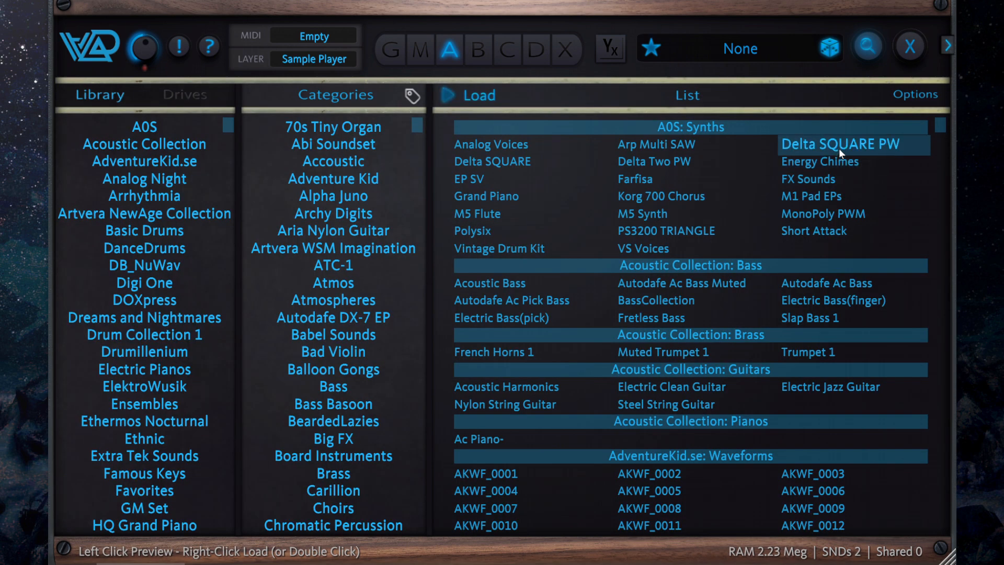
right_click(838, 146)
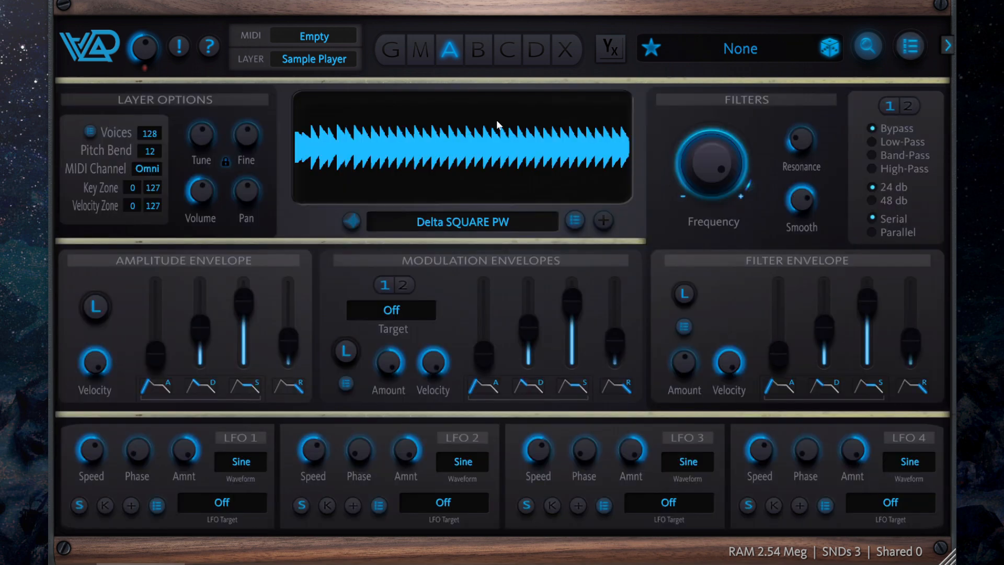
left_click(505, 129)
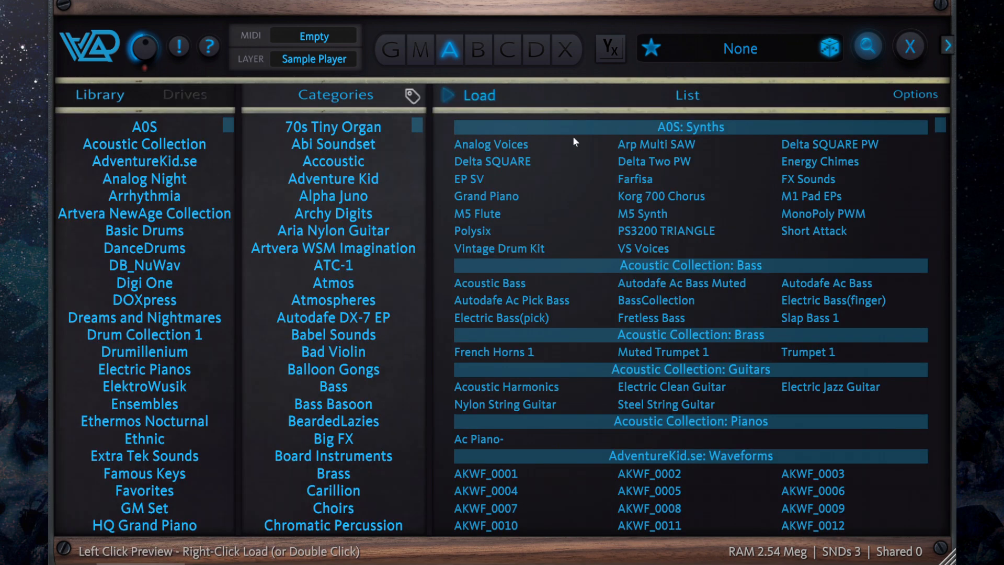
double_click(827, 178)
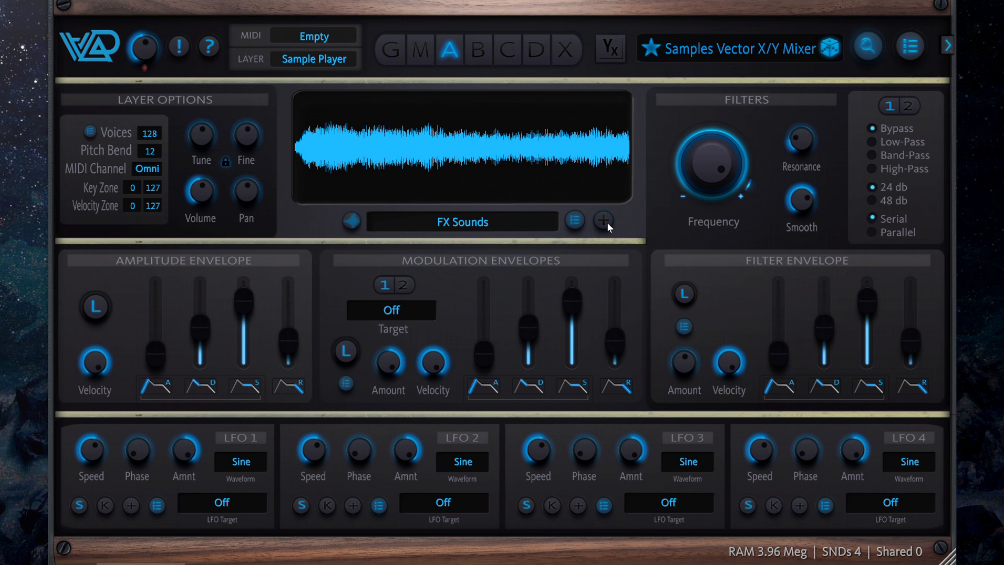
- Turn on Vector XY mixing for the layer and check which sounds are assigned to the mixer's four corners
left_click(604, 220)
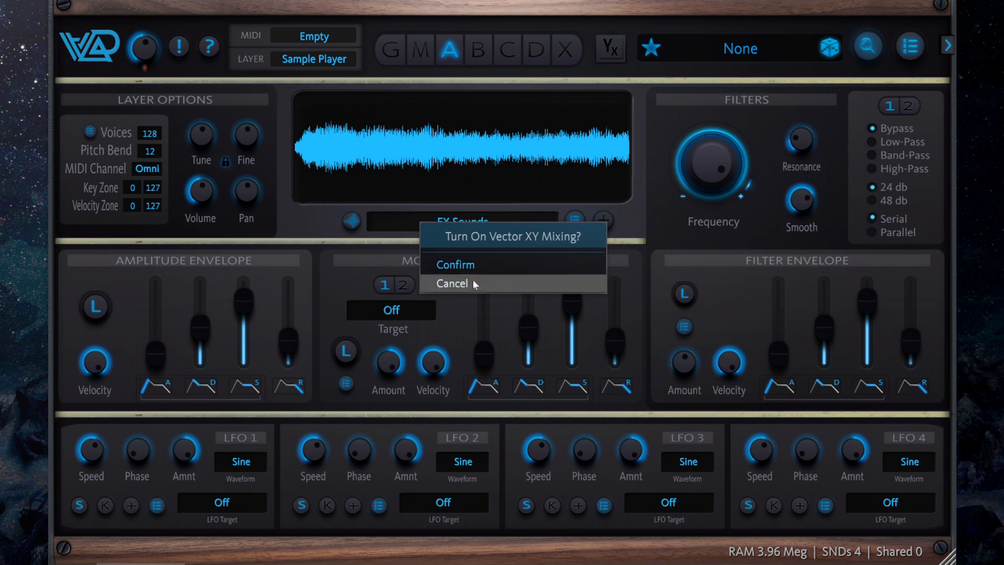
left_click(487, 267)
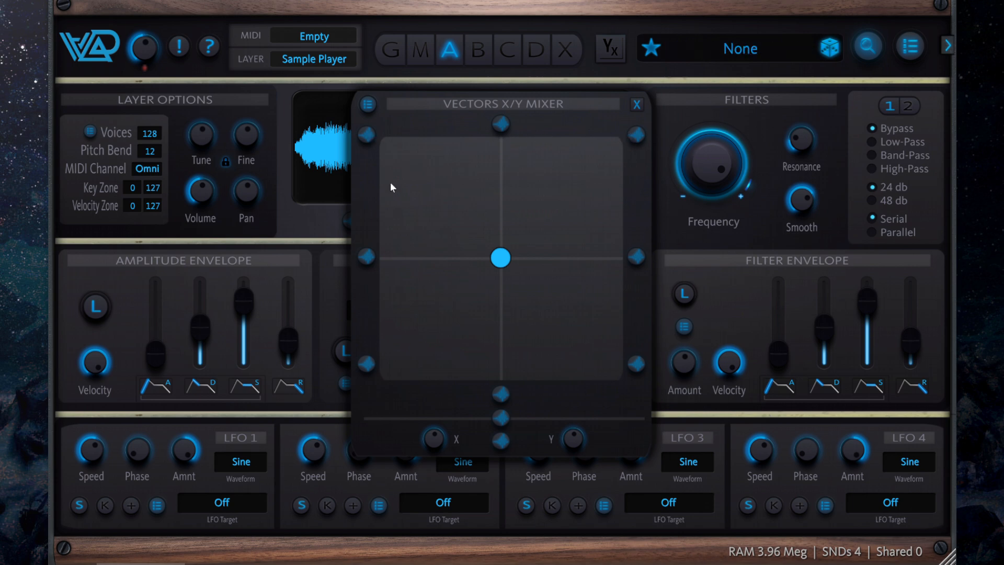
left_click(368, 134)
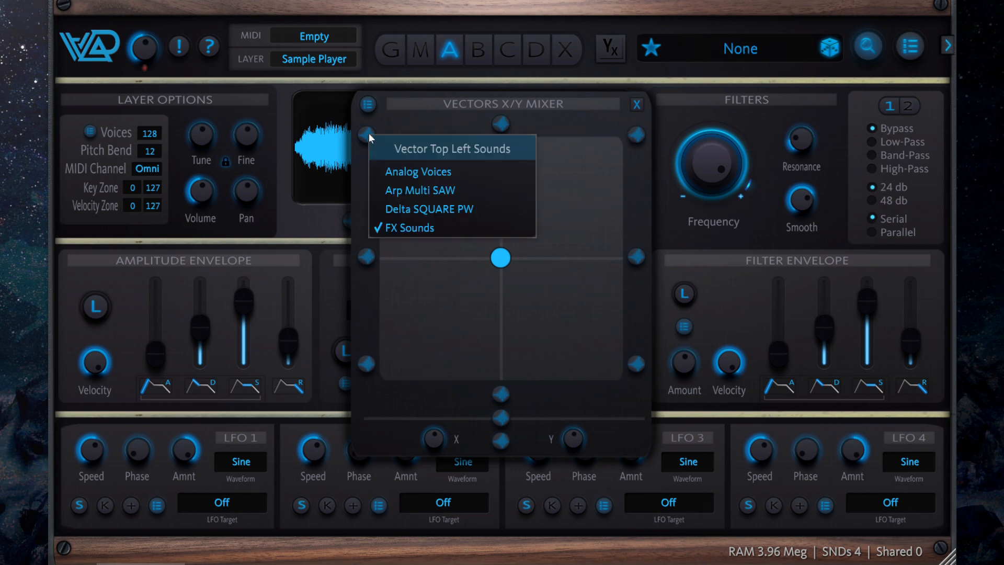
left_click(636, 134)
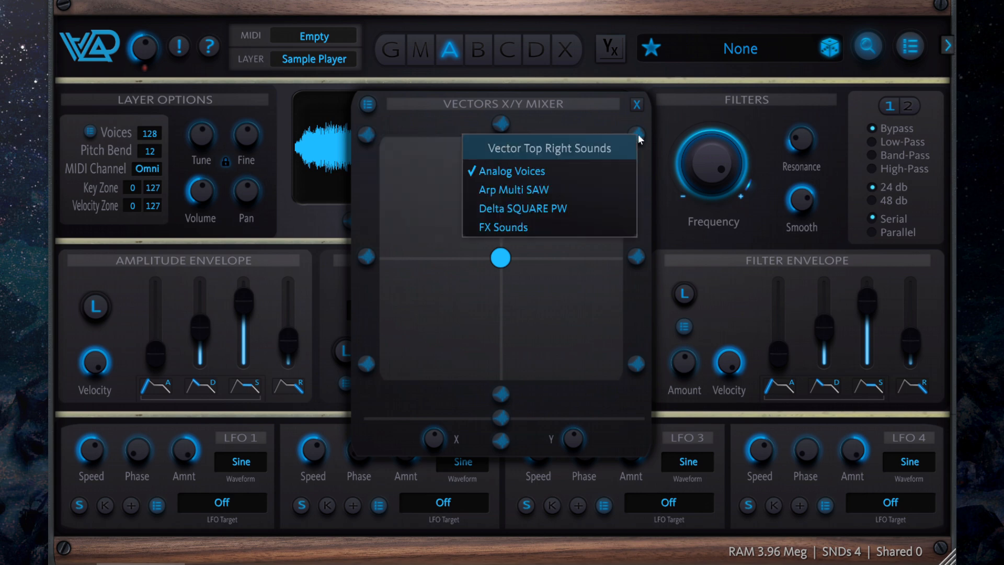
left_click(637, 365)
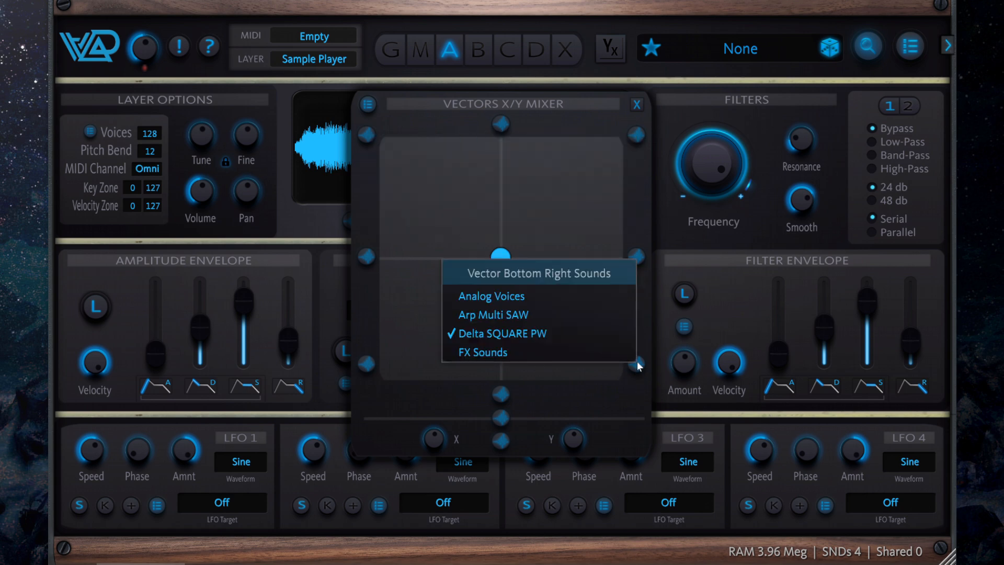
left_click(367, 364)
- Try the vector point at several positions around the X/Y mixer pad, return it to the center and close the mixer
left_click_drag(500, 221, 514, 204)
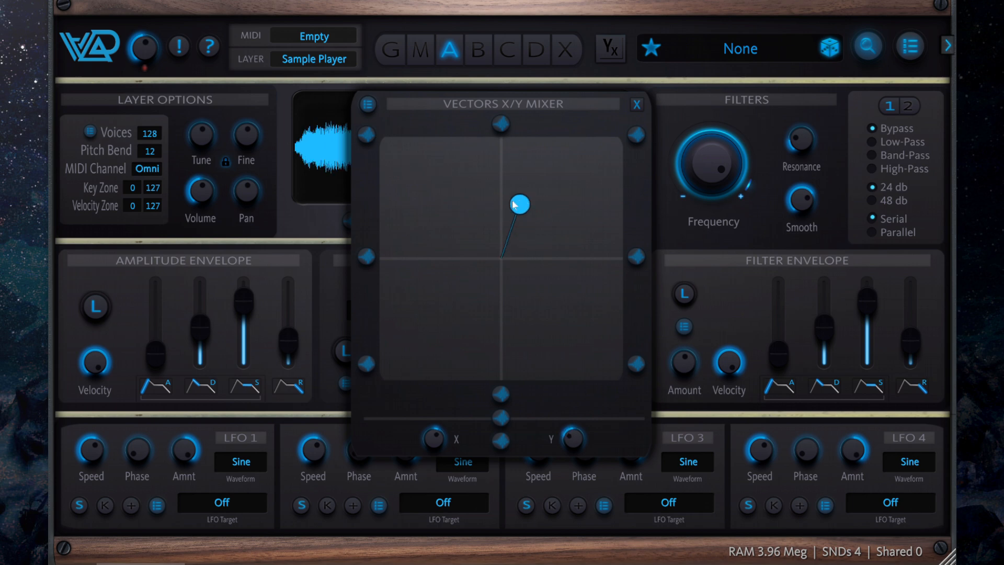
left_click_drag(521, 208, 505, 256)
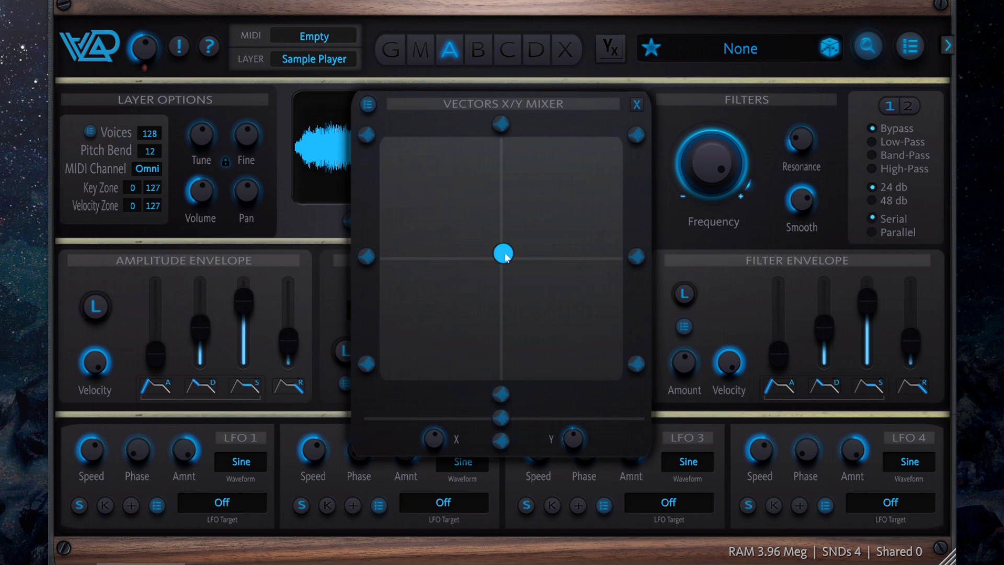
mouse_move(506, 256)
left_mouse_down()
mouse_move(466, 215)
mouse_move(523, 173)
mouse_move(588, 327)
mouse_move(383, 364)
mouse_move(395, 173)
mouse_move(428, 189)
mouse_move(615, 151)
mouse_move(551, 247)
mouse_move(434, 356)
mouse_move(394, 371)
mouse_move(500, 273)
mouse_move(514, 241)
left_mouse_up()
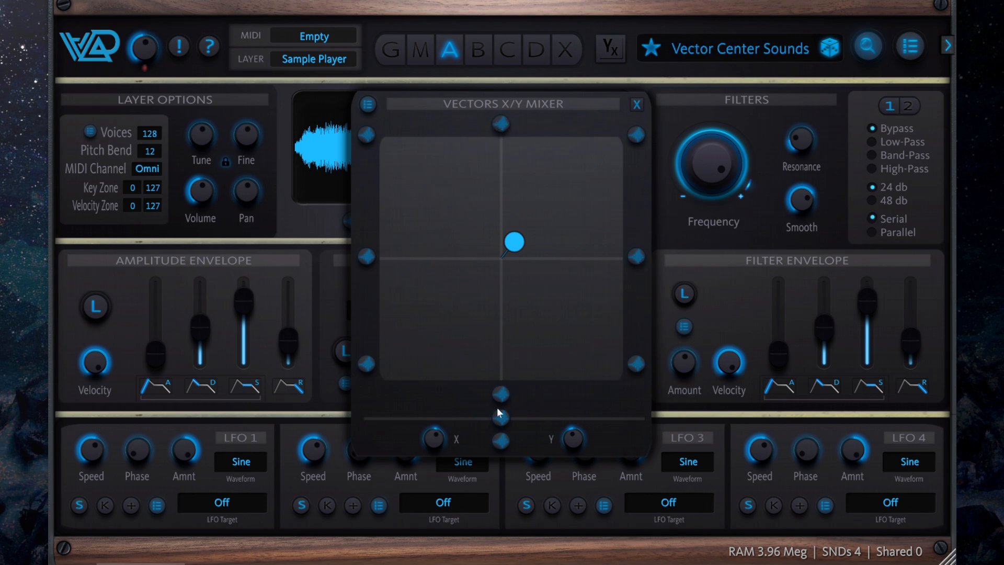
left_click(502, 259)
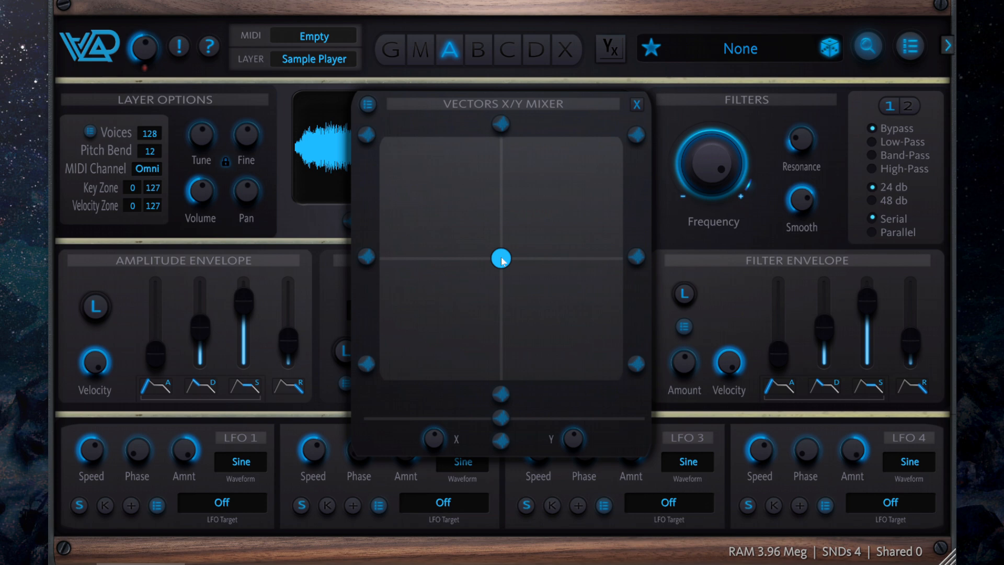
mouse_move(501, 257)
left_mouse_down()
mouse_move(535, 214)
mouse_move(456, 229)
mouse_move(505, 296)
mouse_move(548, 308)
mouse_move(507, 269)
left_mouse_up()
mouse_move(496, 263)
left_mouse_down()
mouse_move(532, 313)
mouse_move(543, 205)
mouse_move(498, 280)
mouse_move(501, 261)
left_mouse_up()
left_click(635, 104)
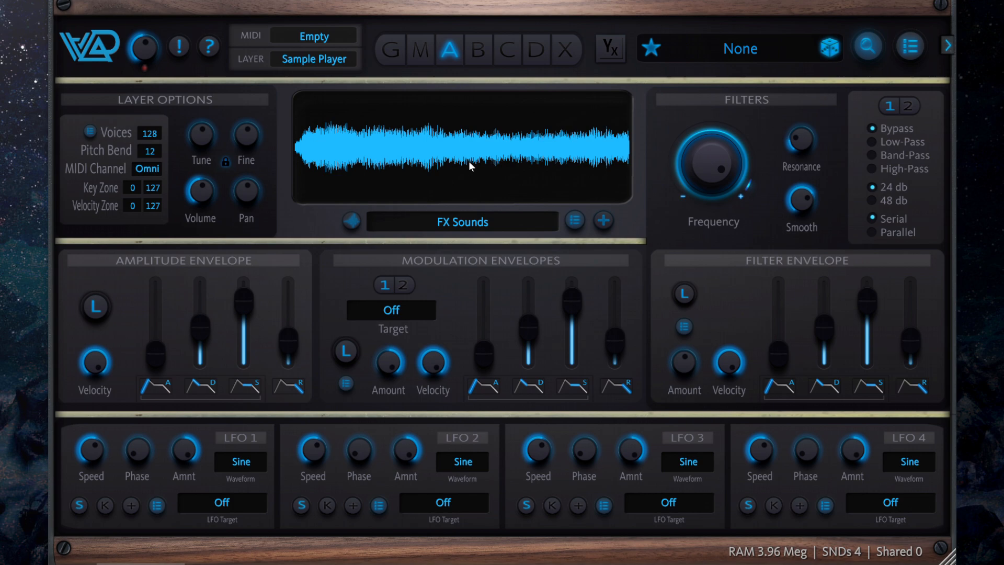
- Load the VS Voices sound from A0S: Synths and assign it to the center of the vector X/Y mixer
left_click(487, 197)
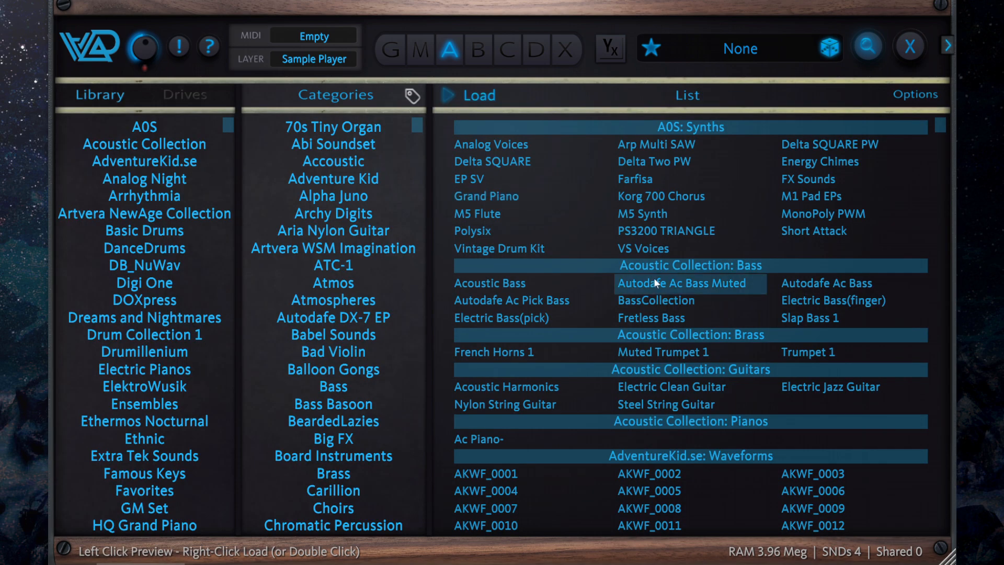
double_click(667, 249)
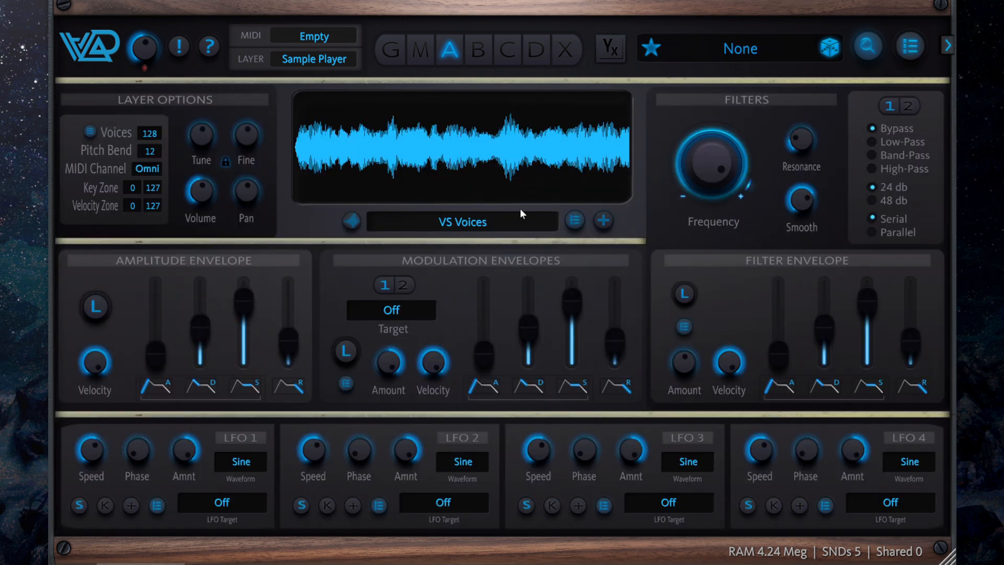
left_click(601, 220)
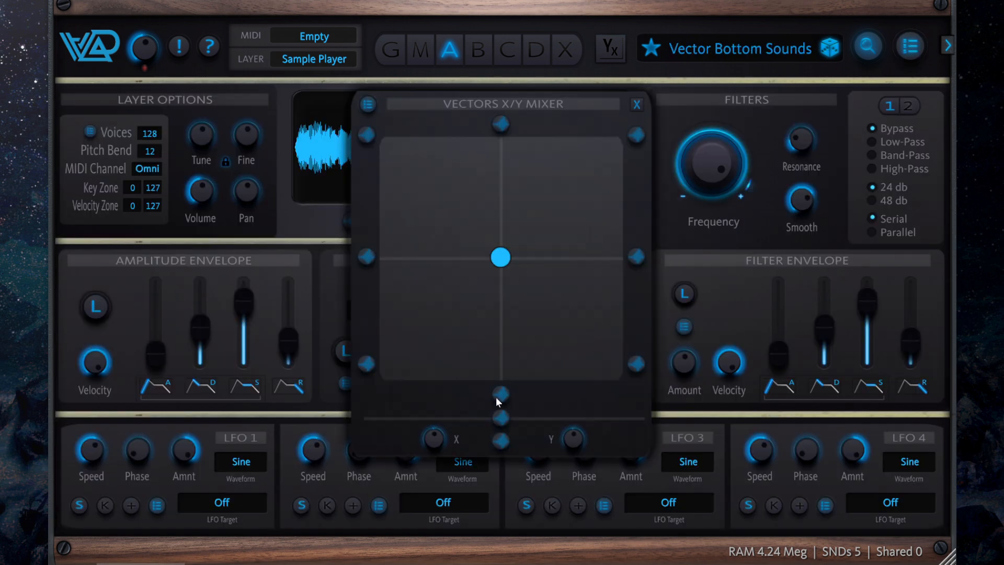
left_click(503, 419)
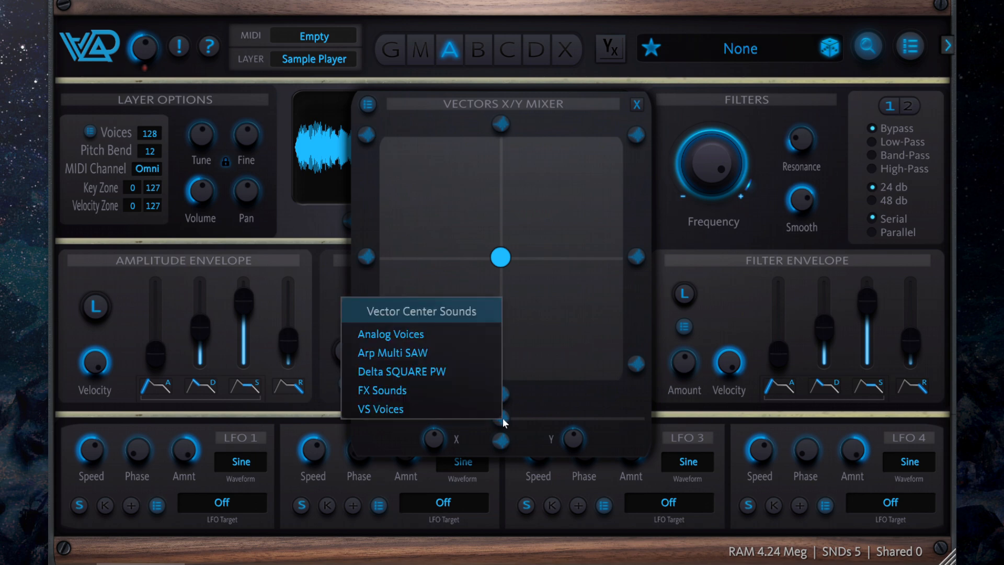
left_click(412, 409)
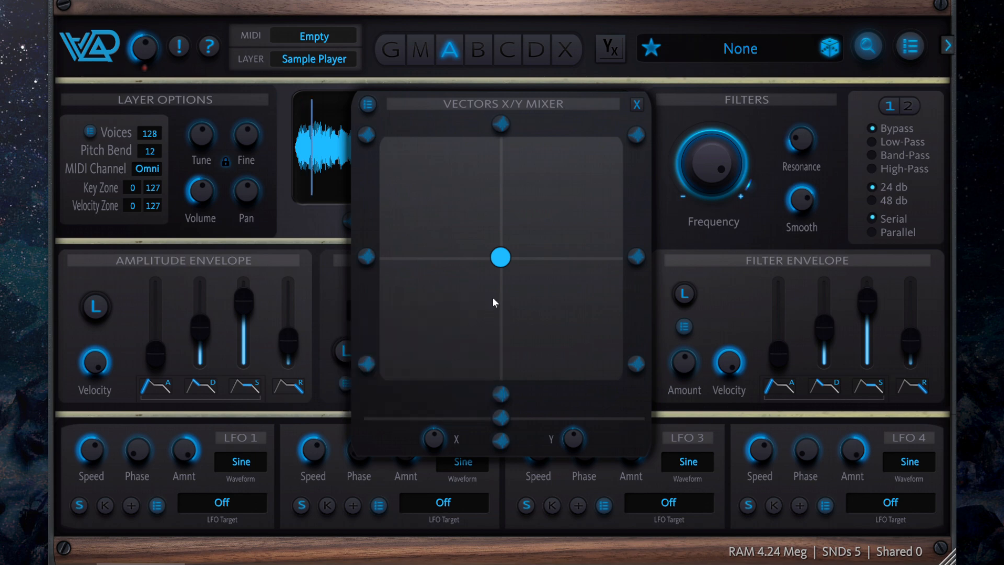
- Test the vector point around the mixer's center and check the center sound assignment, closing the mixer when done
left_click_drag(521, 253, 481, 272)
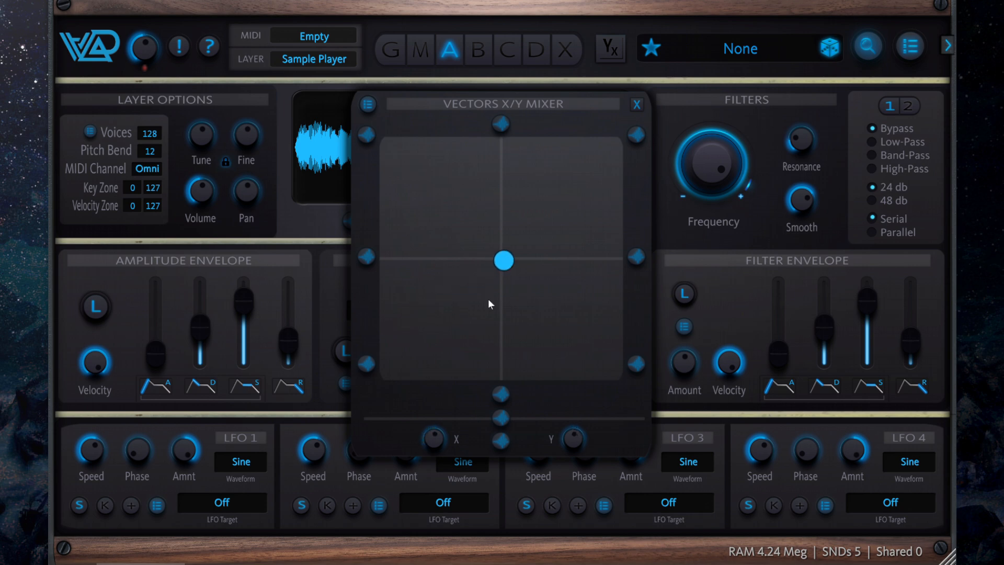
left_click(506, 415)
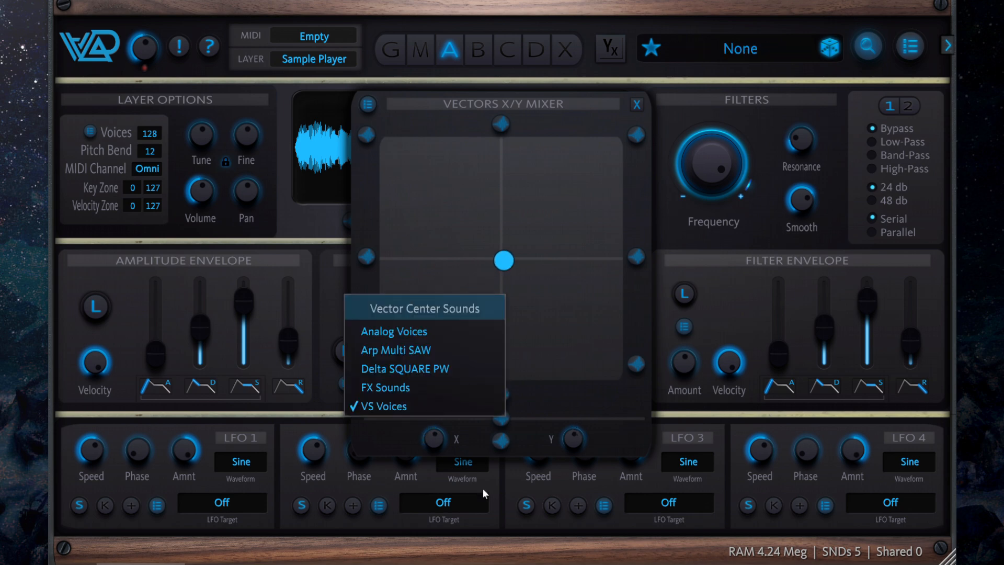
left_click(600, 114)
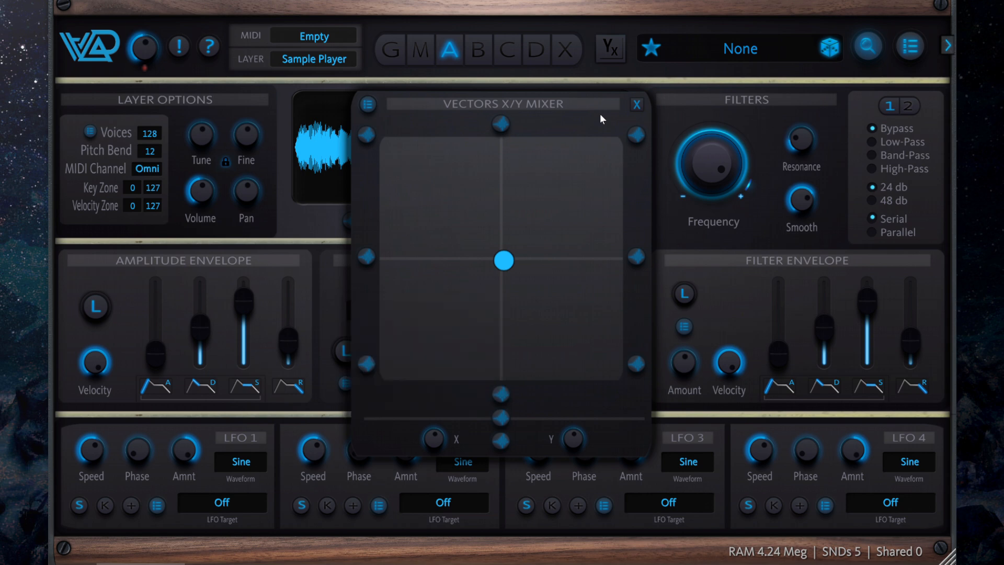
left_click(636, 105)
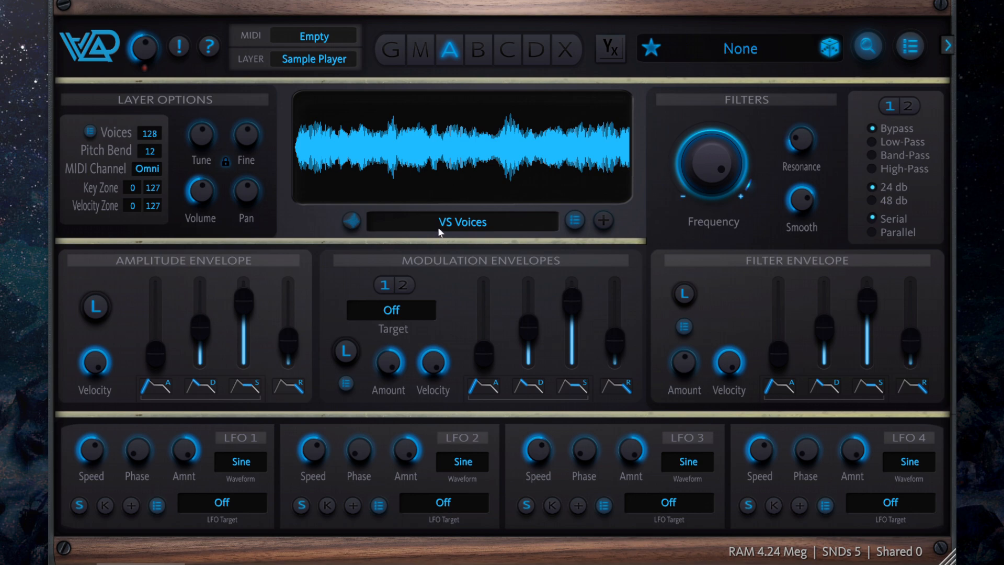
- Raise the global Tune of the VS Voices sound and turn its global Volume up to maximum in the sample editor
left_click(352, 221)
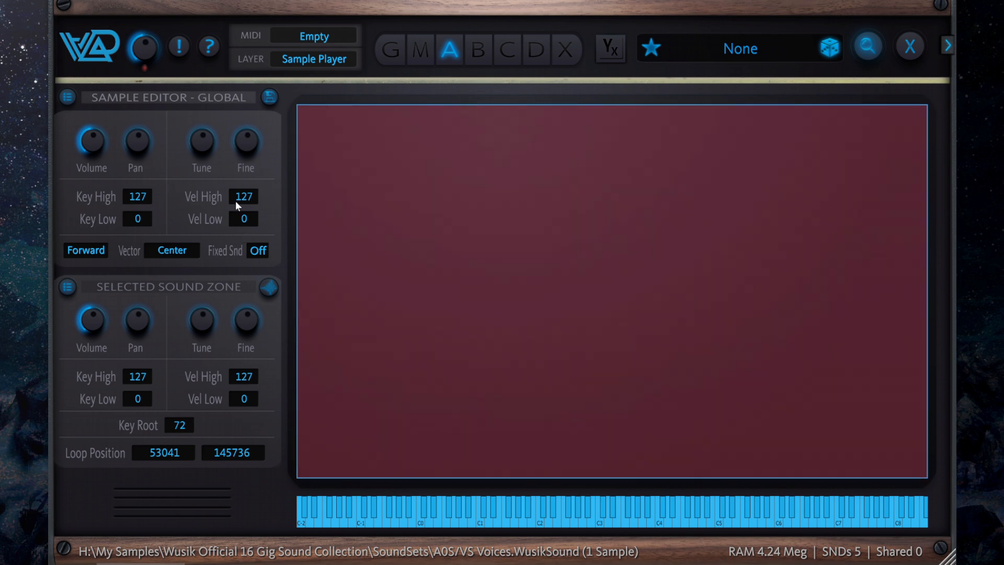
left_click_drag(201, 142, 216, 97)
left_click(919, 51)
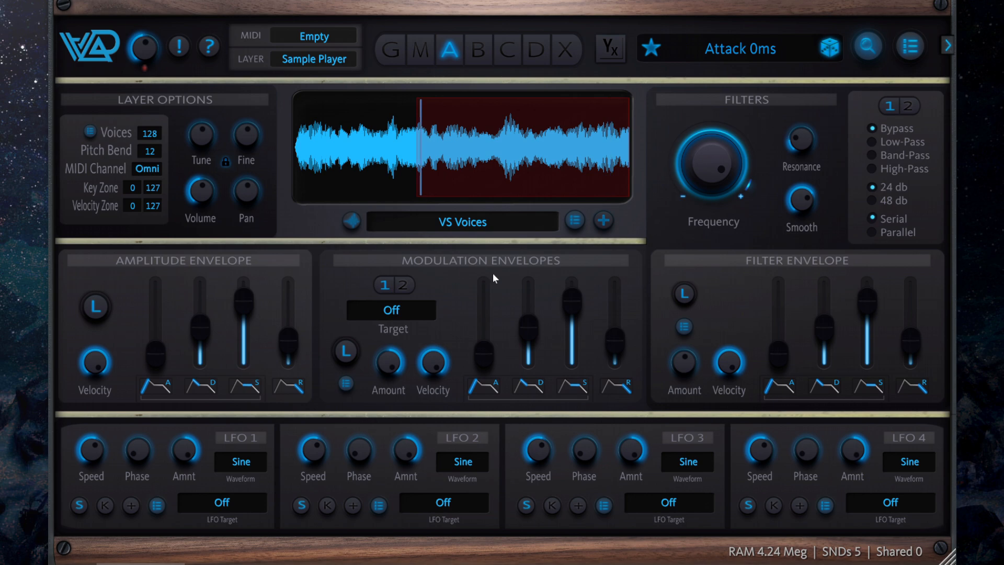
left_click(353, 217)
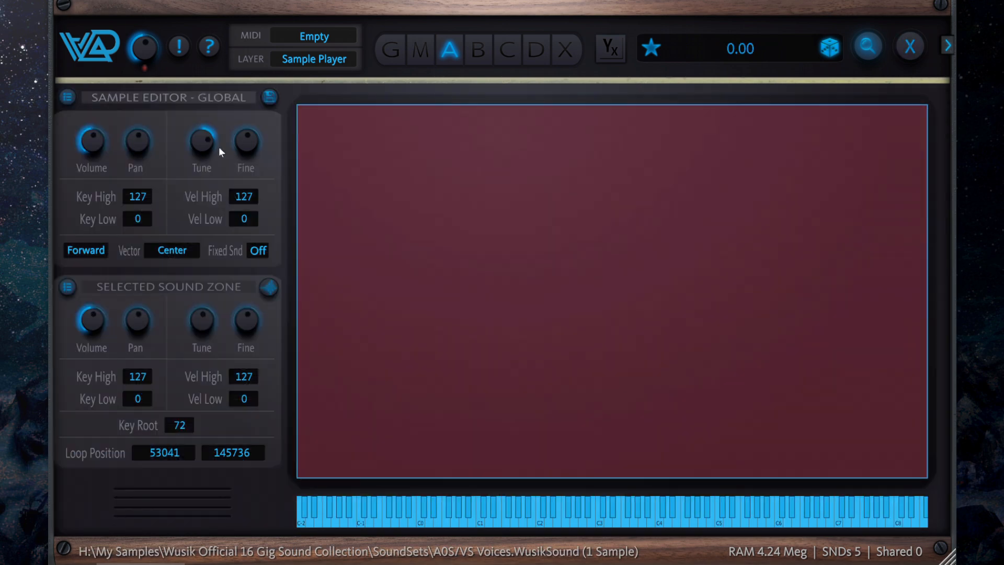
left_click_drag(84, 143, 140, 6)
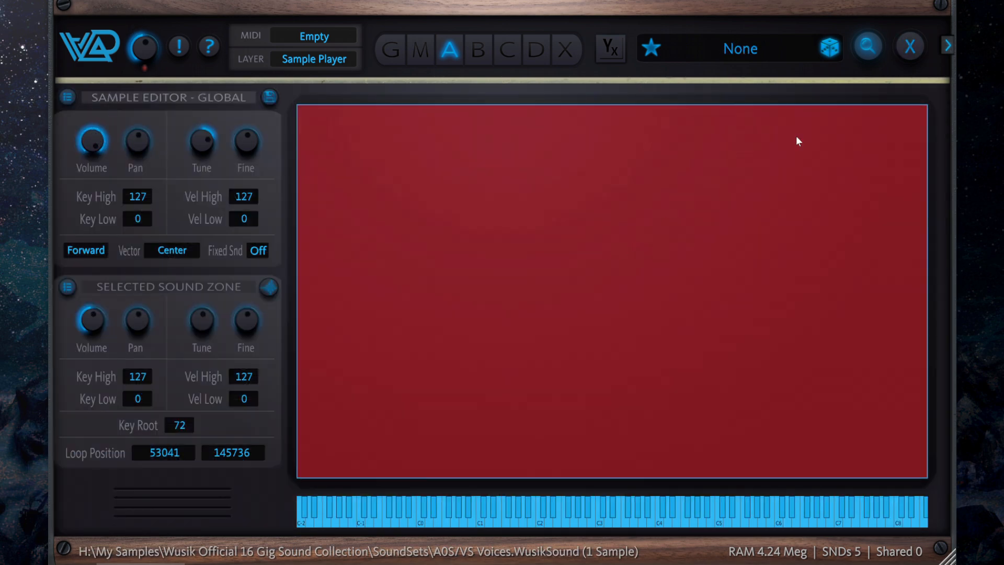
- Return to the vector X/Y mixer and try the vector point toward the pad's upper-left and upper-right areas
left_click(910, 46)
left_click(606, 215)
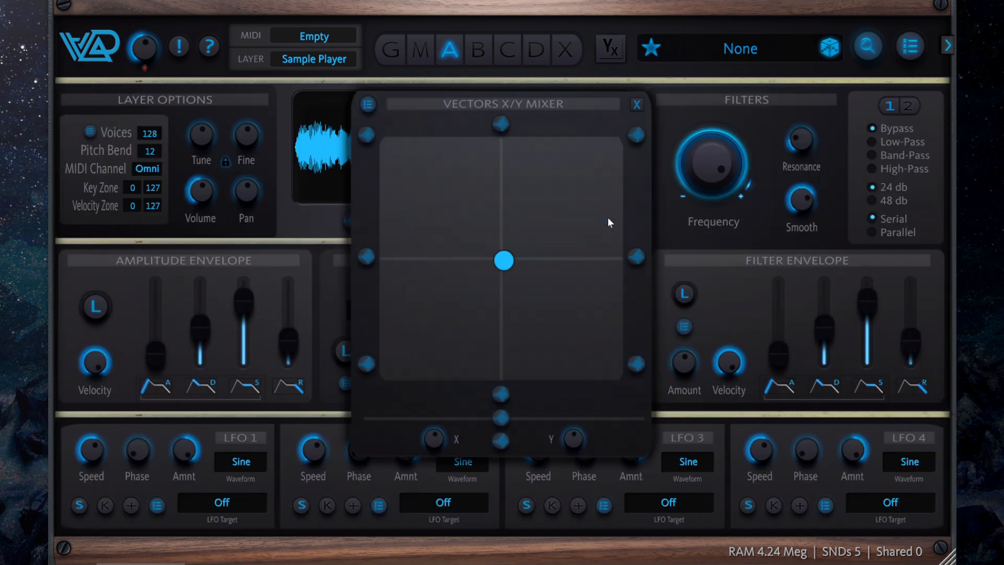
left_click_drag(505, 265, 390, 189)
left_click_drag(315, 211, 558, 211)
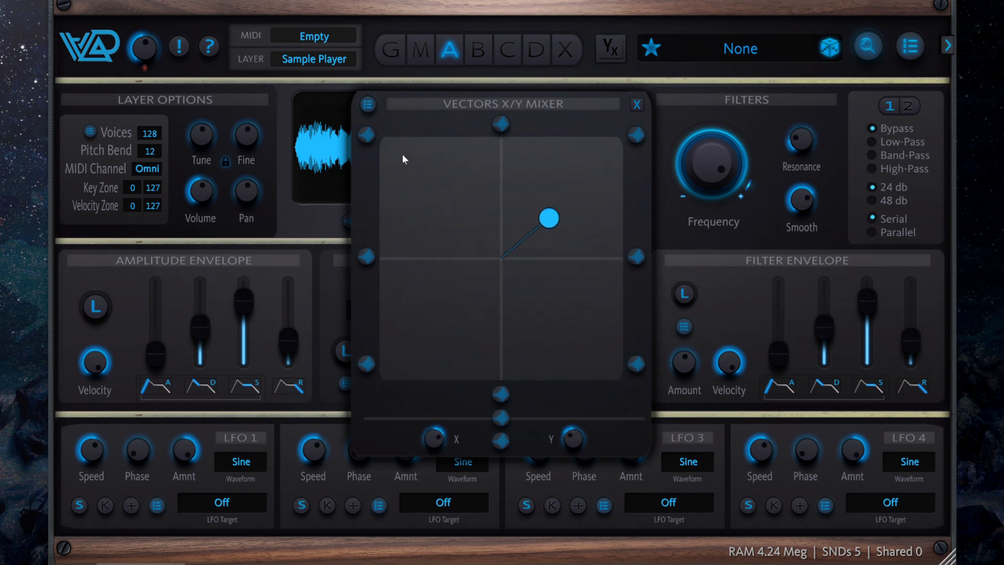
- Record a vector point movement around the X/Y pad with the Mouse Hold & Move option
left_click(368, 104)
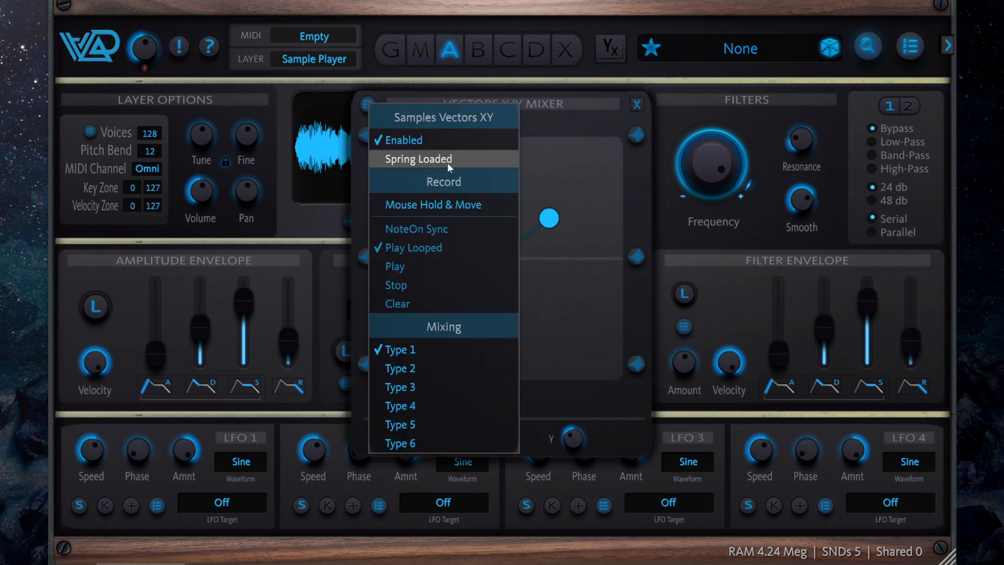
left_click(450, 209)
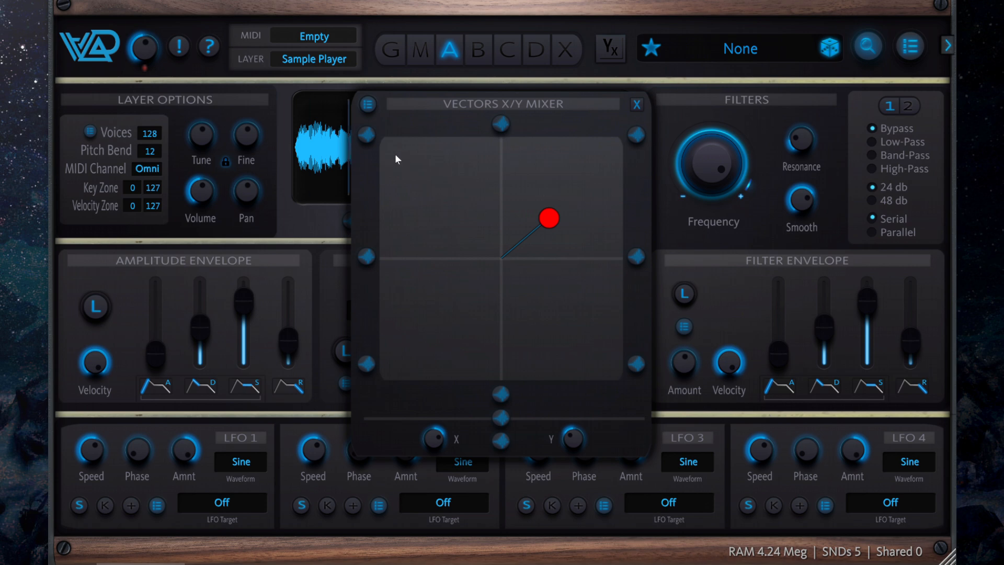
left_click_drag(410, 157, 363, 123)
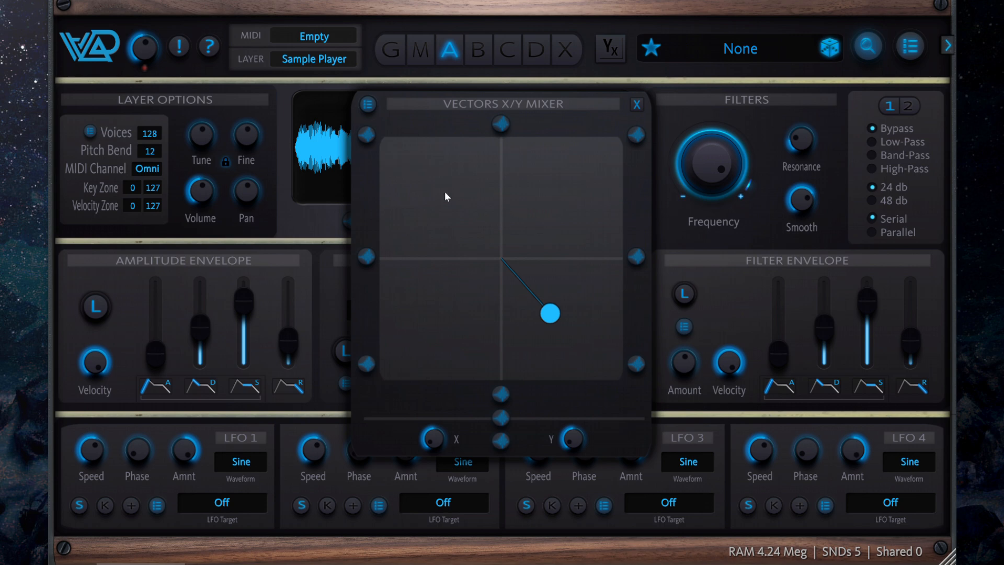
- Enable the Spring Loaded option for the vector mixer and clear the recorded point movement
left_click(367, 105)
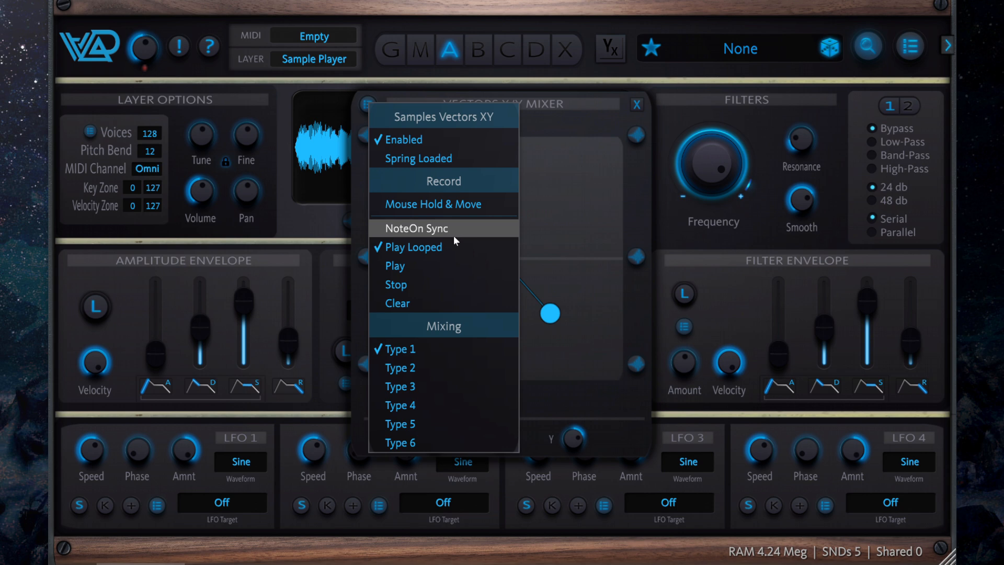
left_click(433, 160)
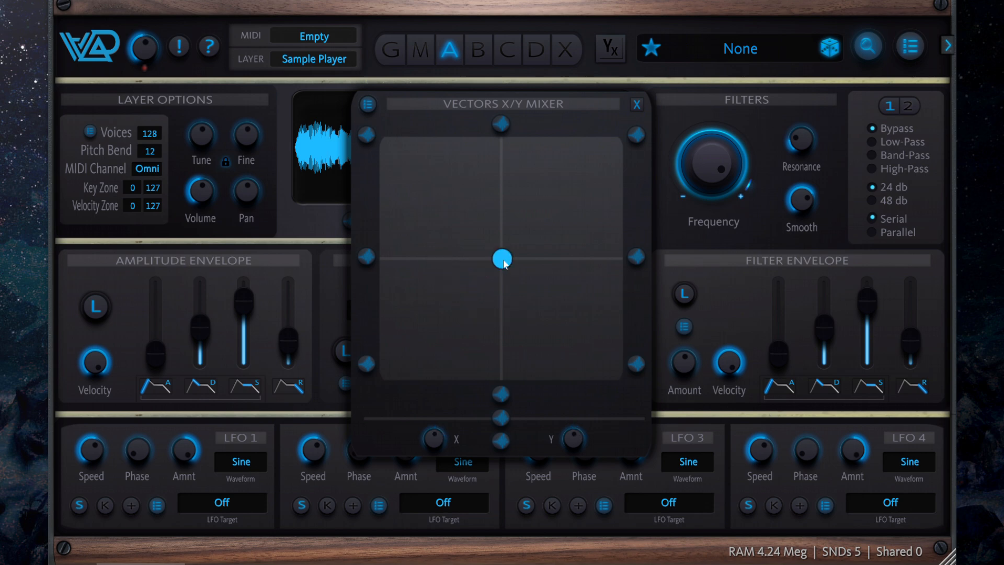
left_click(368, 105)
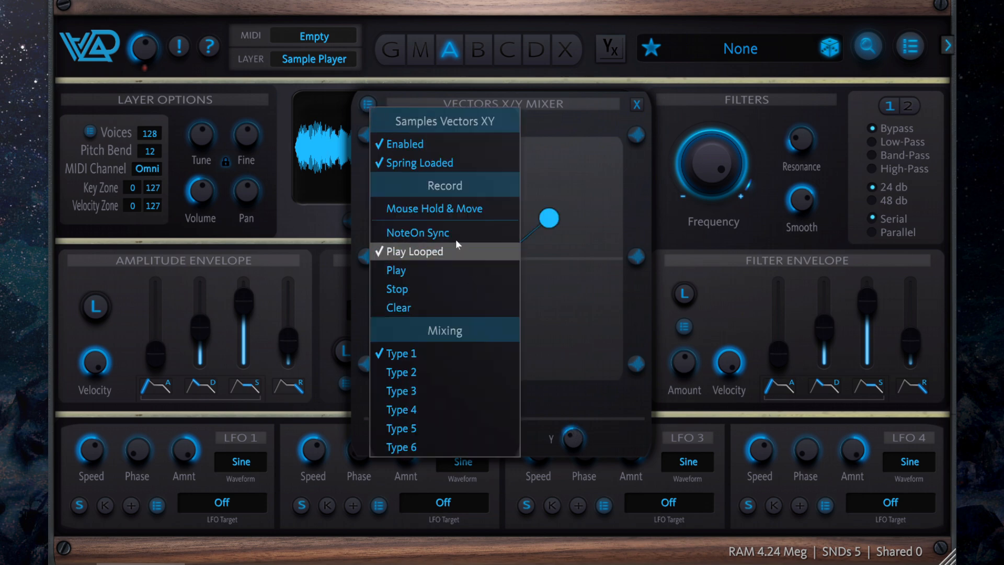
left_click(432, 309)
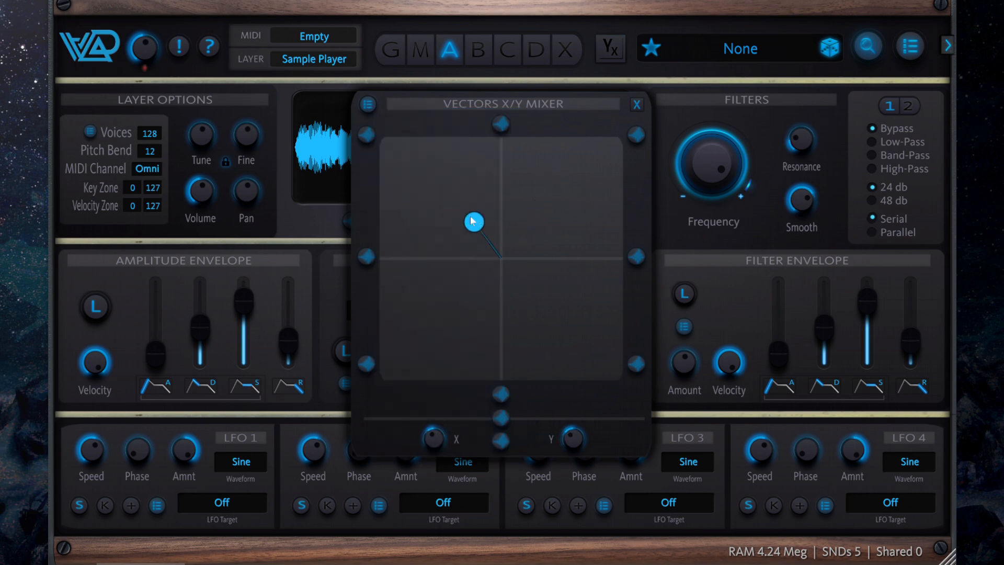
- Test the spring-loaded vector point by pulling it toward different corners of the pad and releasing it
left_click_drag(524, 253, 598, 167)
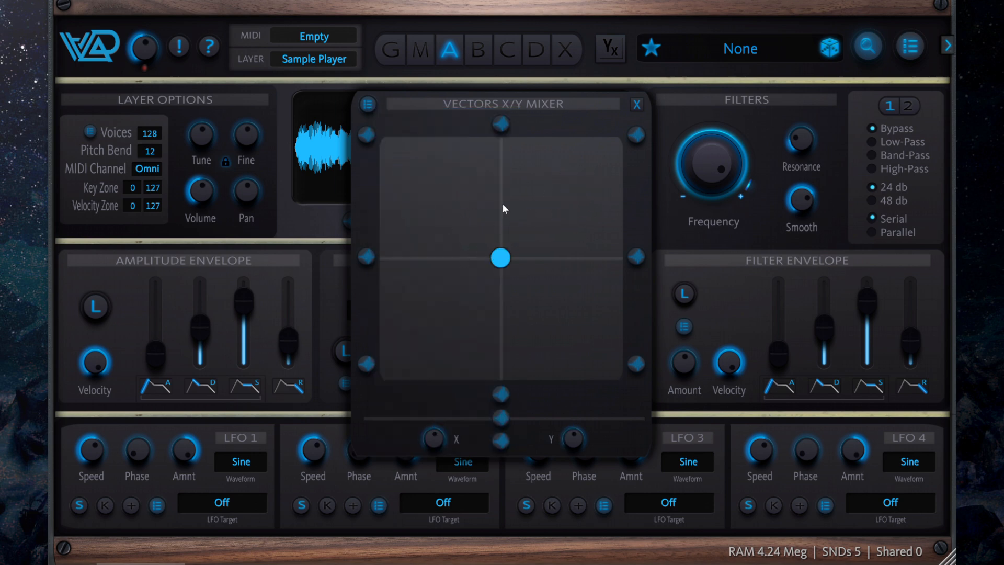
left_click_drag(504, 214, 577, 336)
left_click_drag(538, 285, 419, 362)
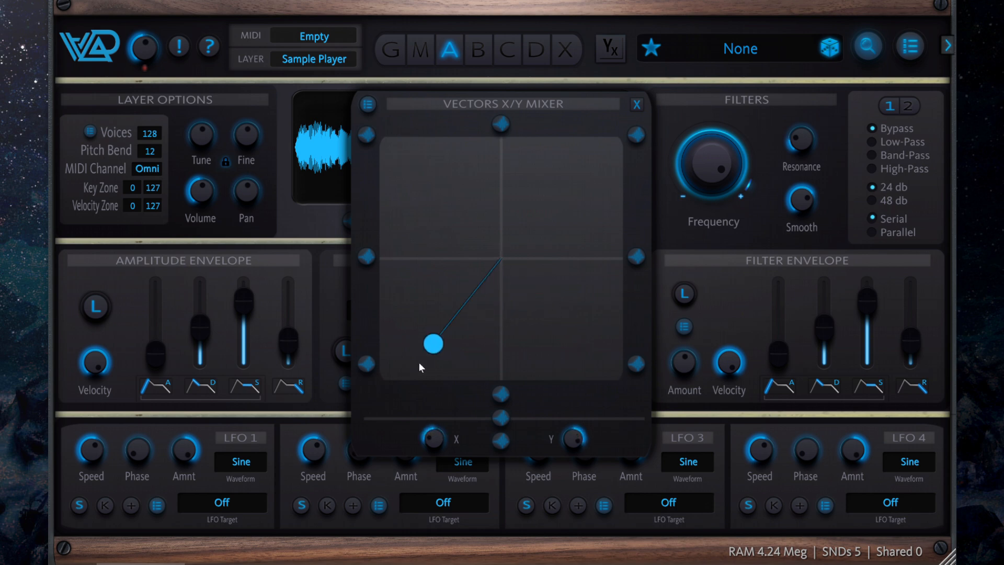
left_click_drag(508, 247, 613, 395)
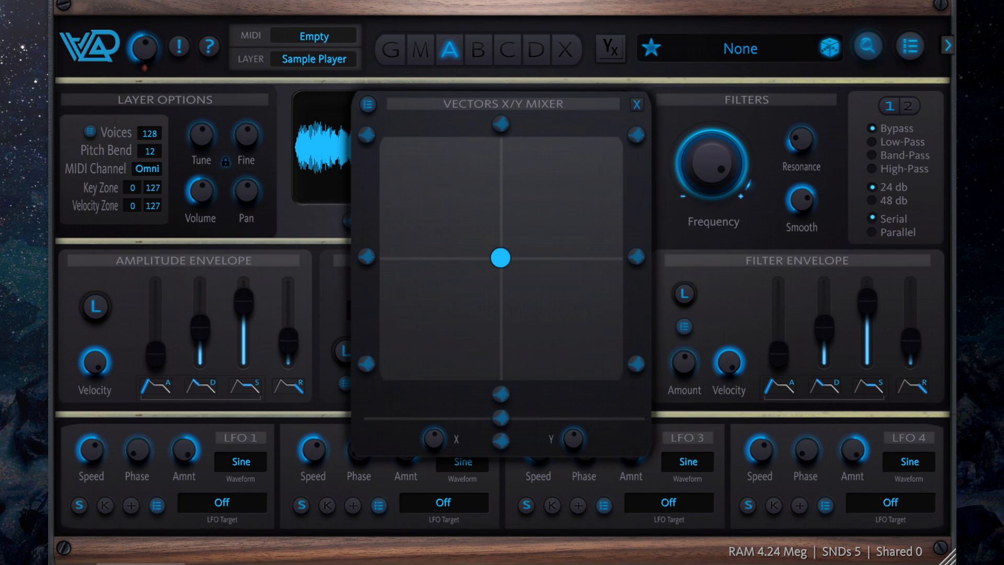
- Add automation to both the X and Y controls of the vector mixer
mouse_move(451, 429)
right_click(438, 439)
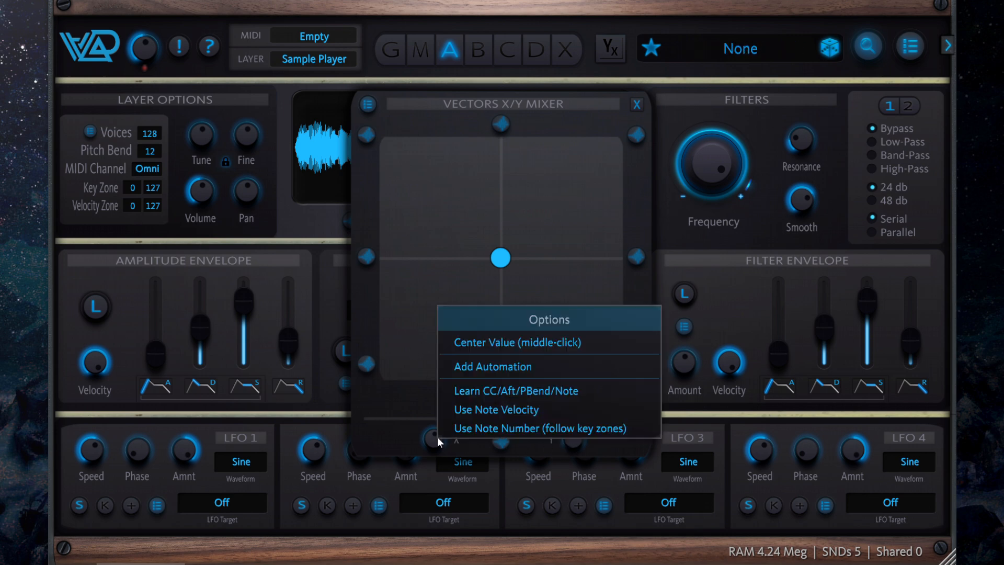
left_click(497, 368)
right_click(570, 432)
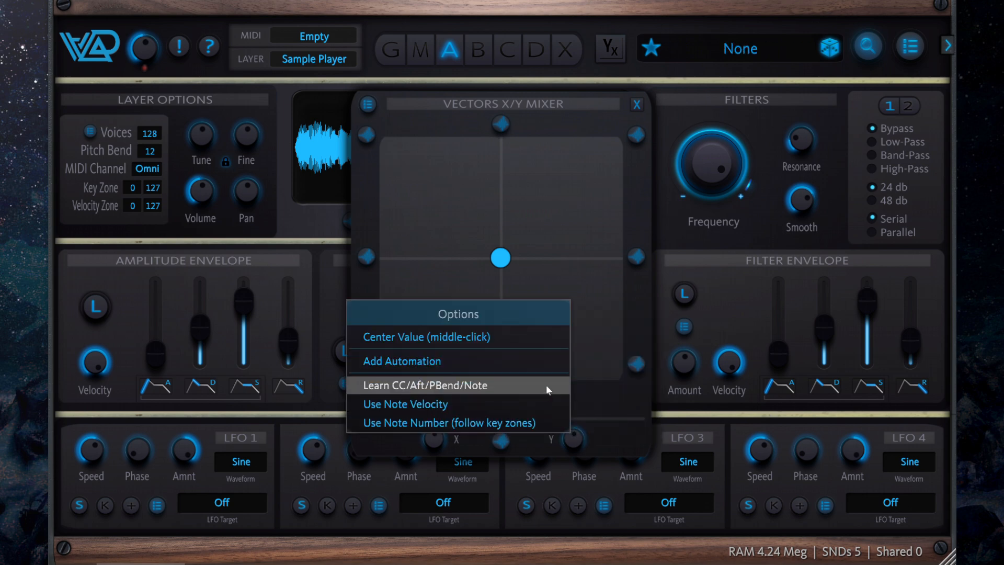
left_click(506, 366)
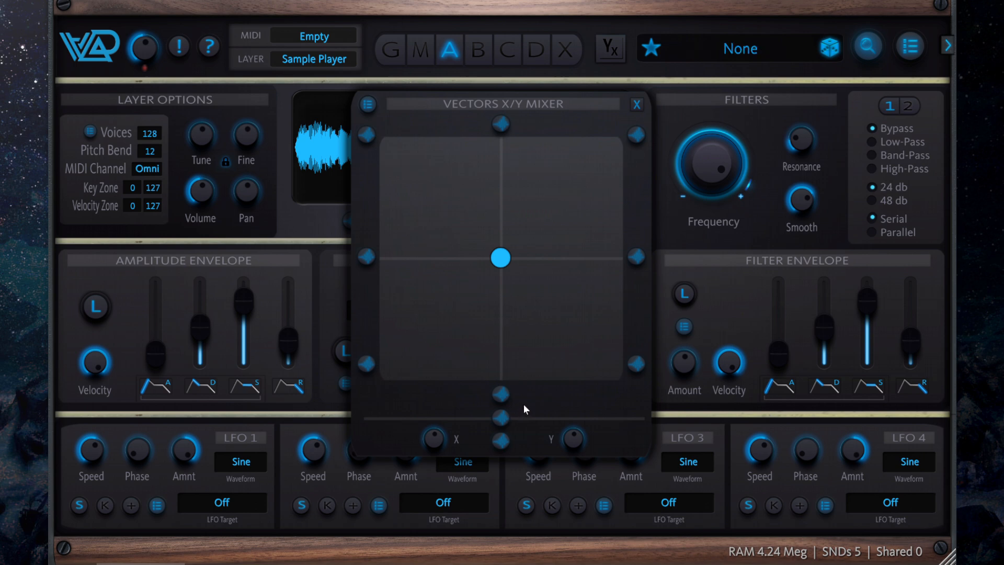
- Map the vector mixer's X and Y controls to MIDI controllers with Learn CC/Aft/PBend/Note
right_click(434, 440)
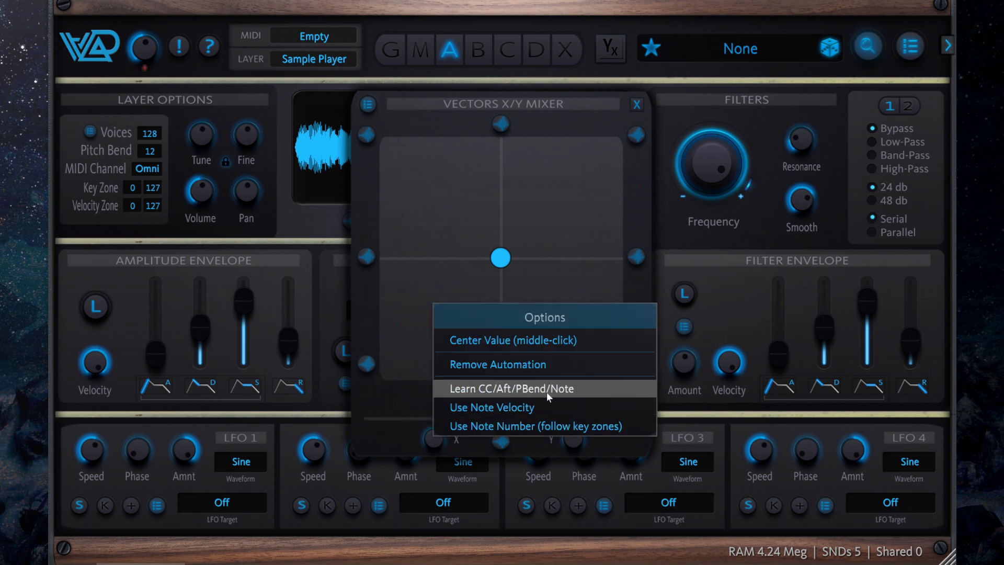
left_click(576, 388)
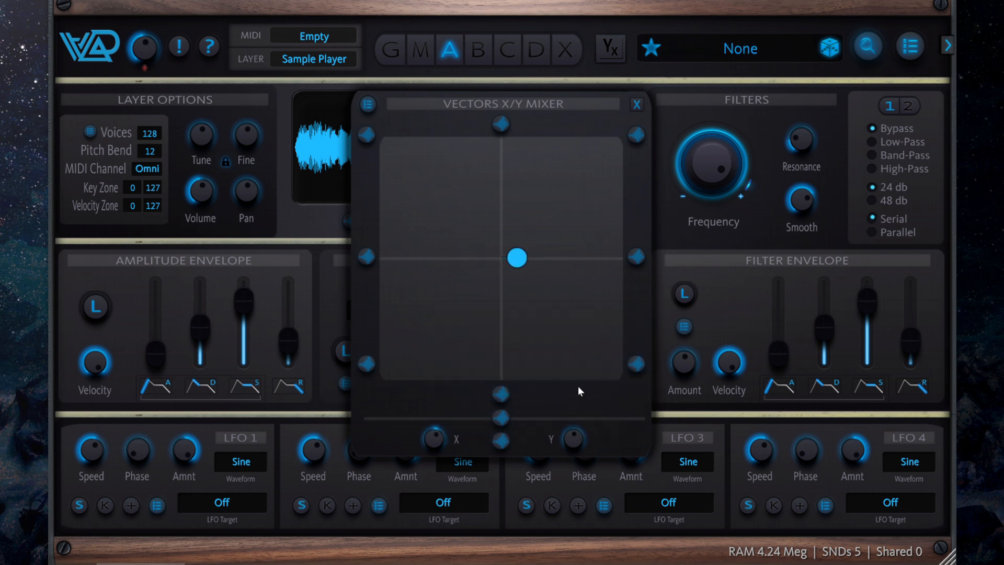
right_click(573, 437)
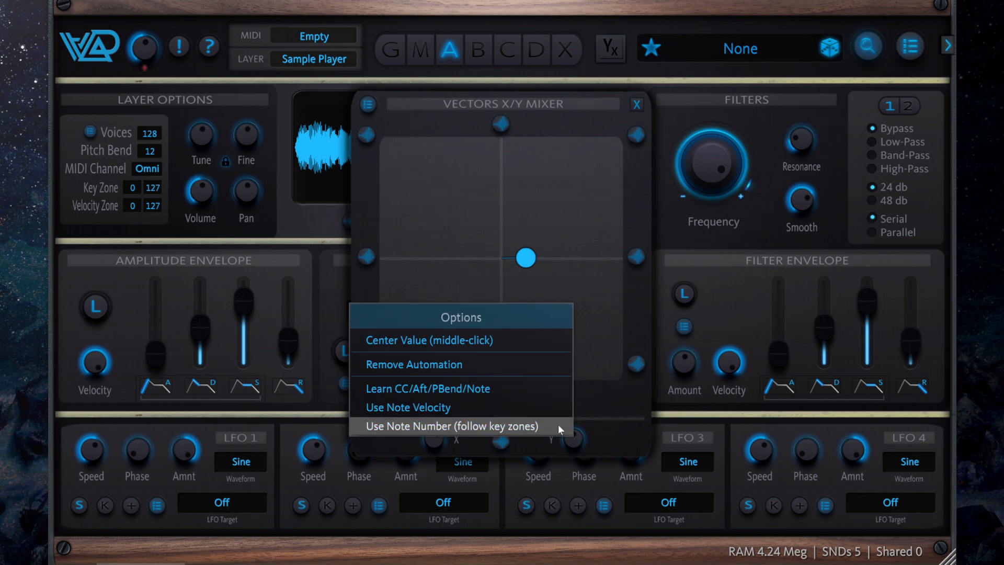
left_click(495, 388)
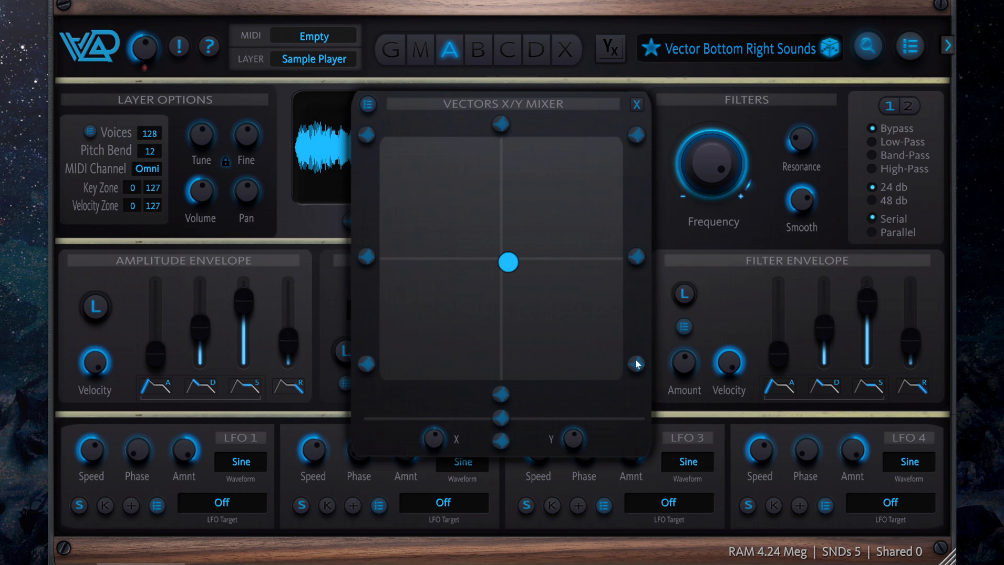
- Test pulling the vector point toward the top-left corner and turn off the Spring Loaded option
left_click(368, 105)
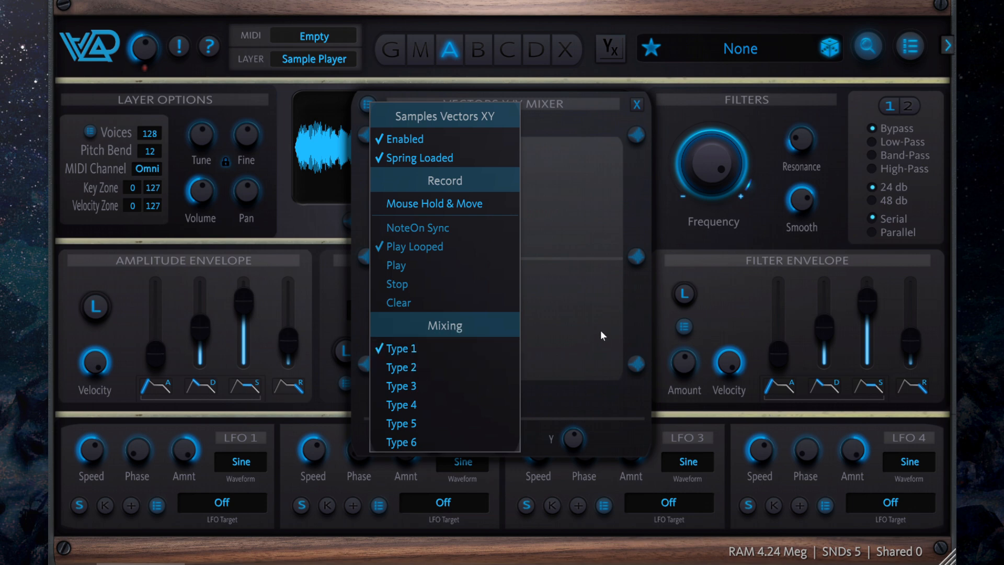
left_click(638, 311)
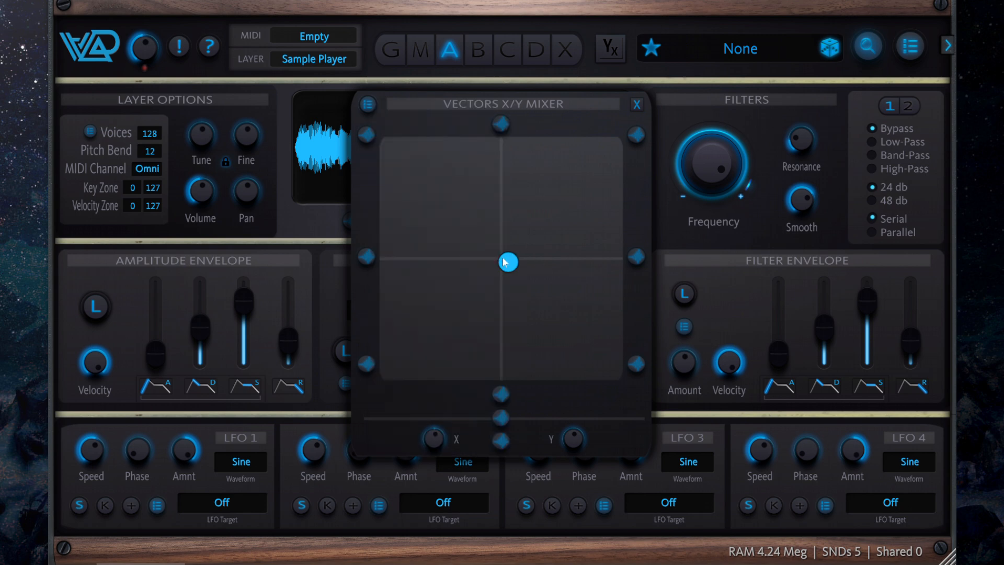
left_click_drag(508, 262, 332, 68)
left_click(367, 104)
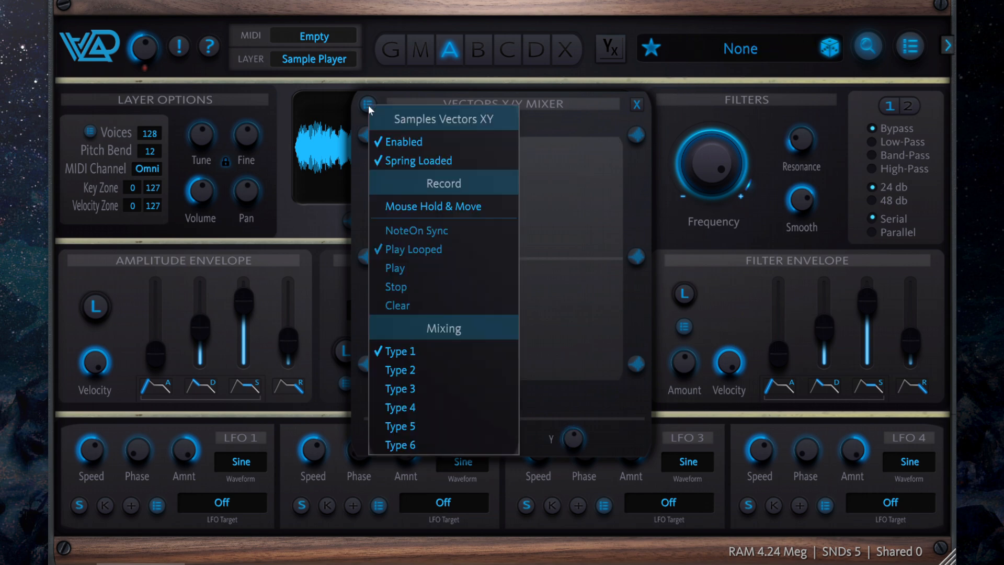
left_click(453, 162)
- Check the sound assigned to the pad's top-left corner with the vector point there, and move the point to the top-right corner
left_click_drag(500, 258, 372, 129)
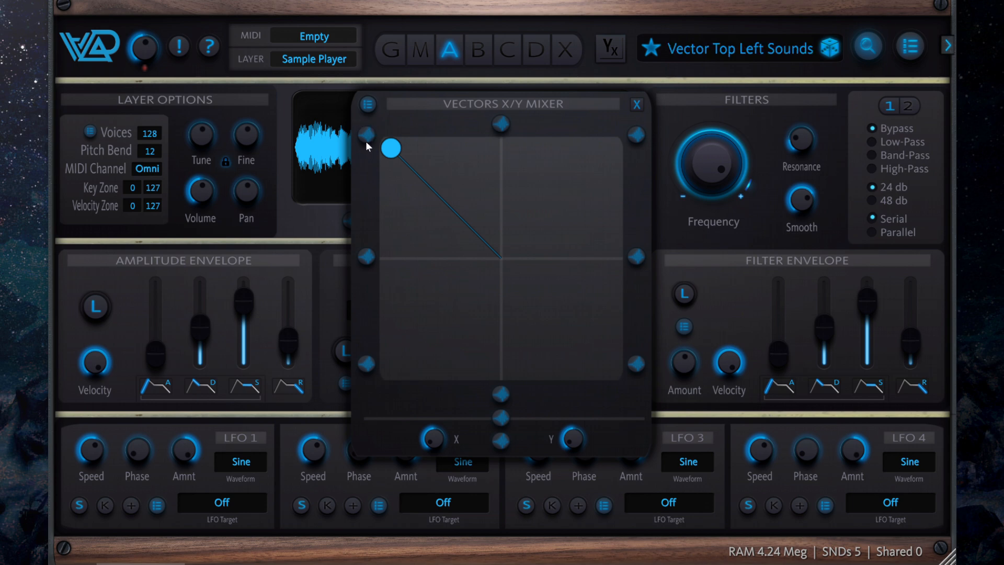
left_click(366, 134)
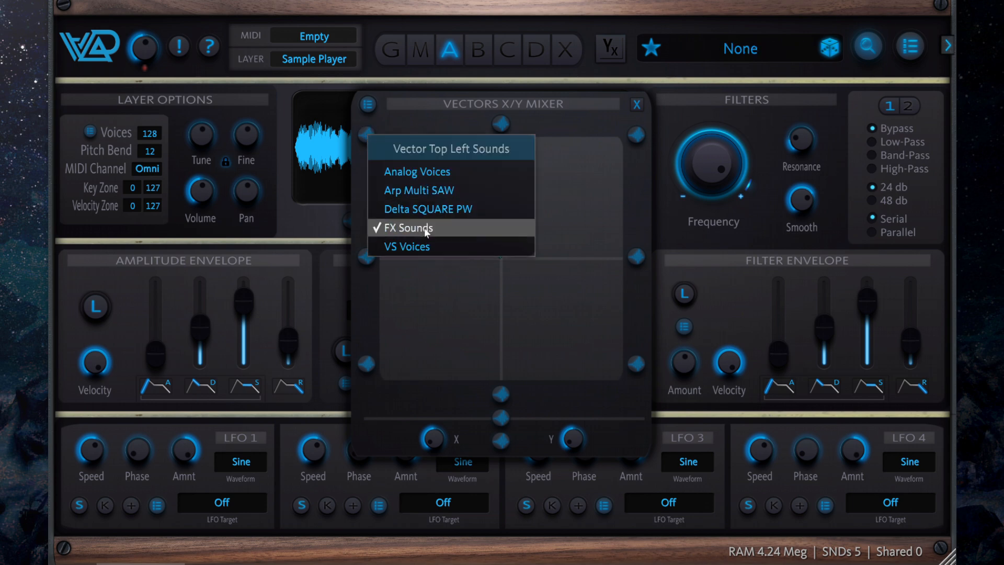
left_click(546, 111)
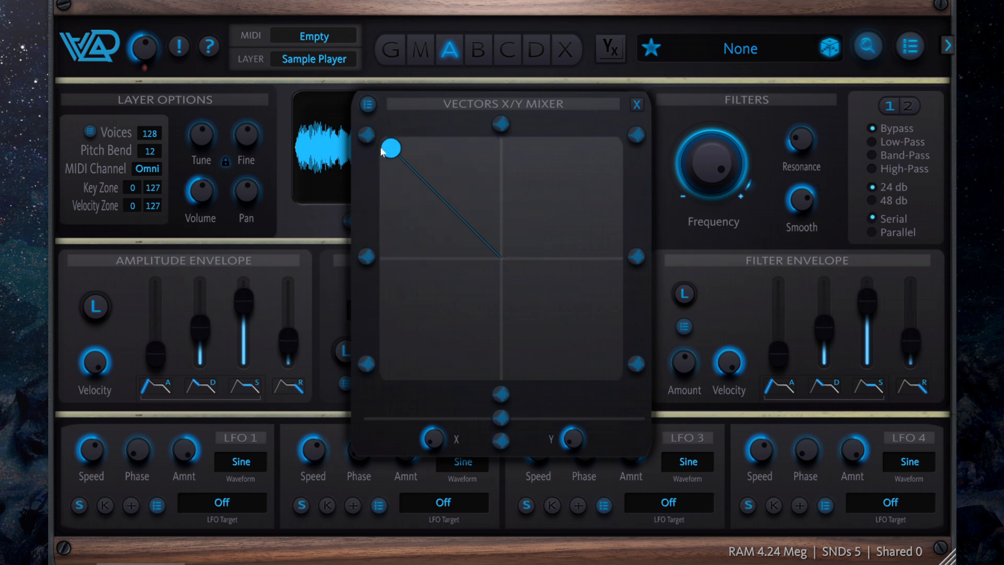
left_click_drag(391, 149, 659, 89)
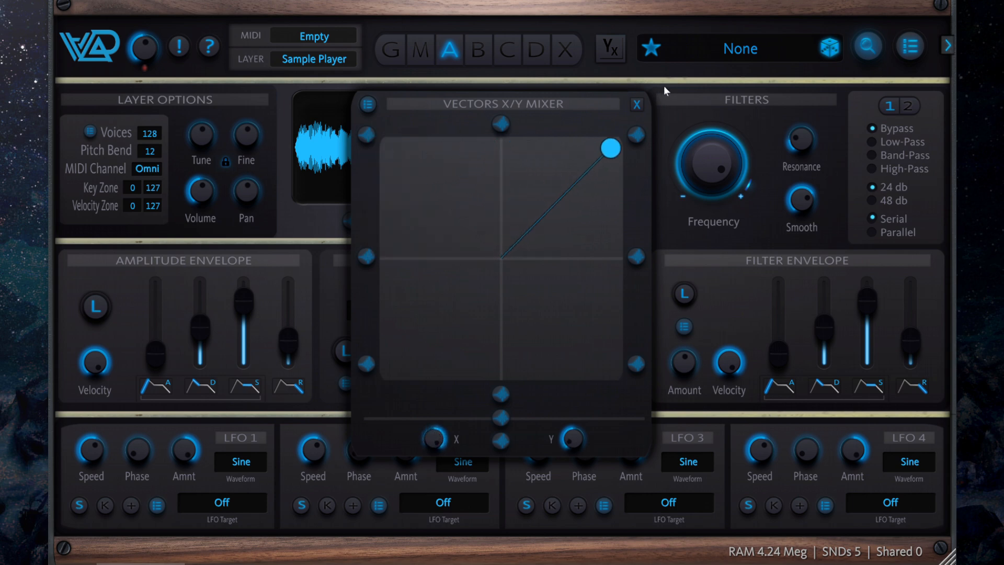
- Review the vector mixing options and test Type 1 mixing with the vector point around the pad's corners and center
left_click(368, 106)
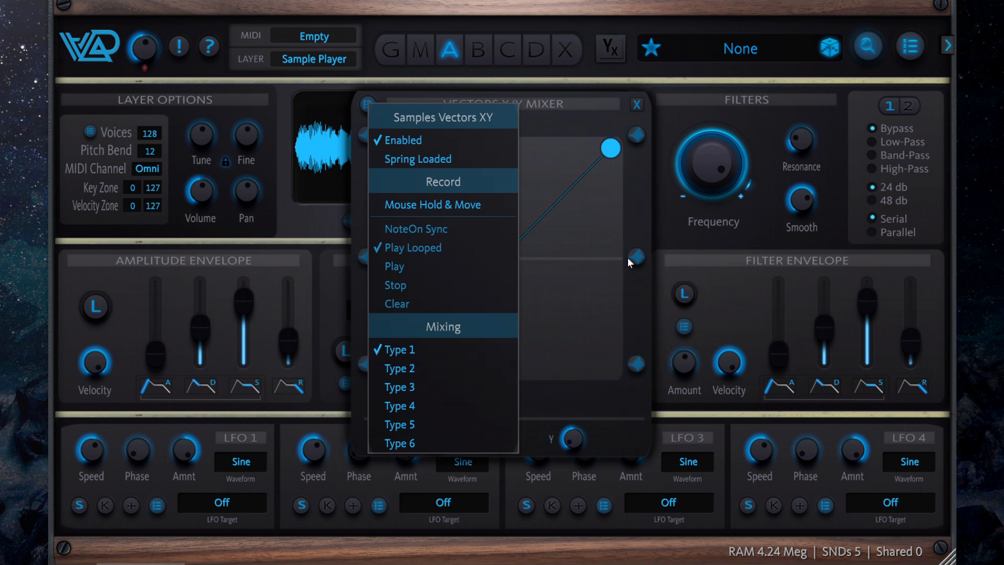
left_click(630, 173)
left_click_drag(384, 135, 343, 54)
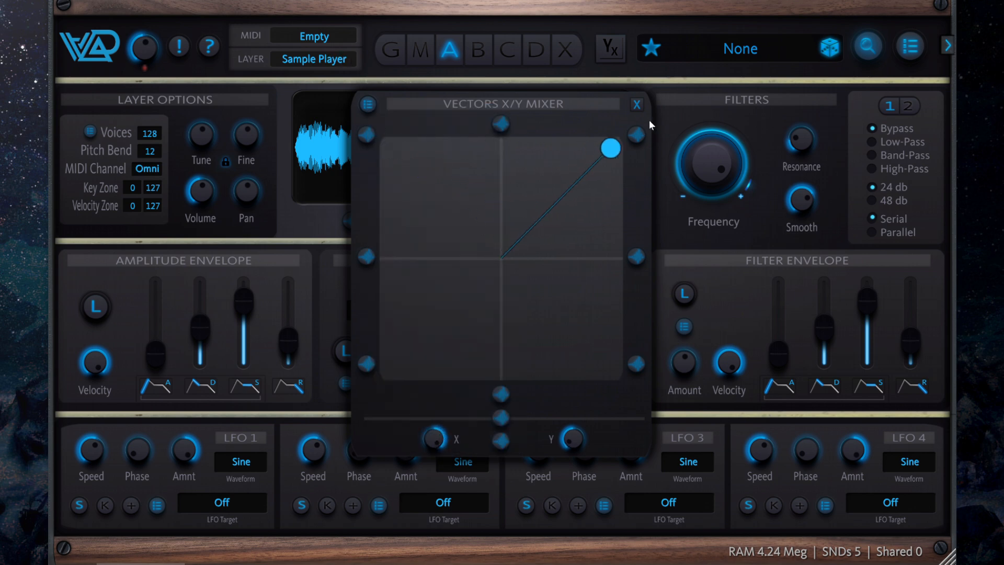
left_click(367, 104)
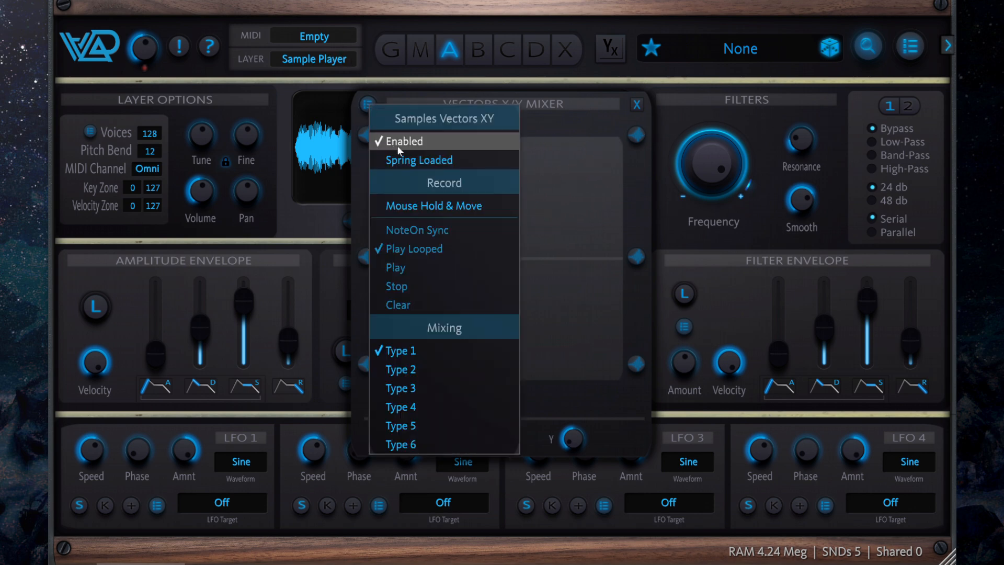
left_click(638, 185)
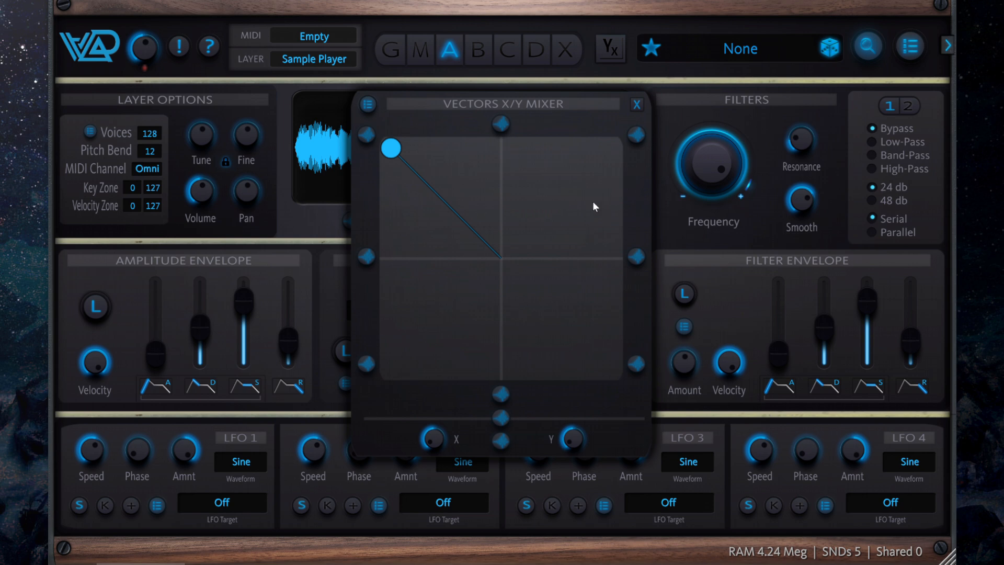
left_click_drag(490, 244, 397, 191)
- Try Type 2 vector mixing, moving the vector point to the top-left corner and back near the center
left_click(368, 101)
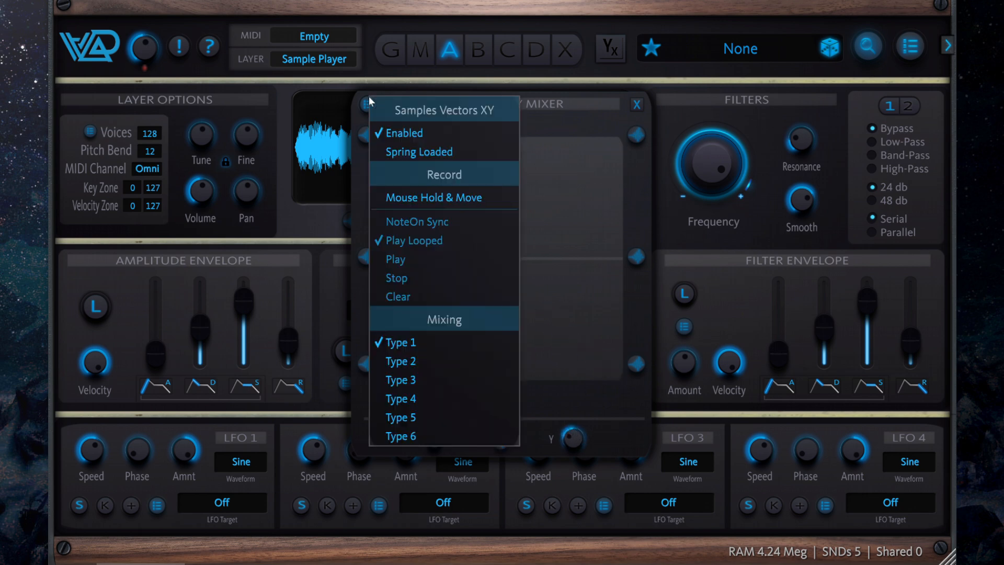
left_click(461, 362)
left_click_drag(440, 168, 352, 82)
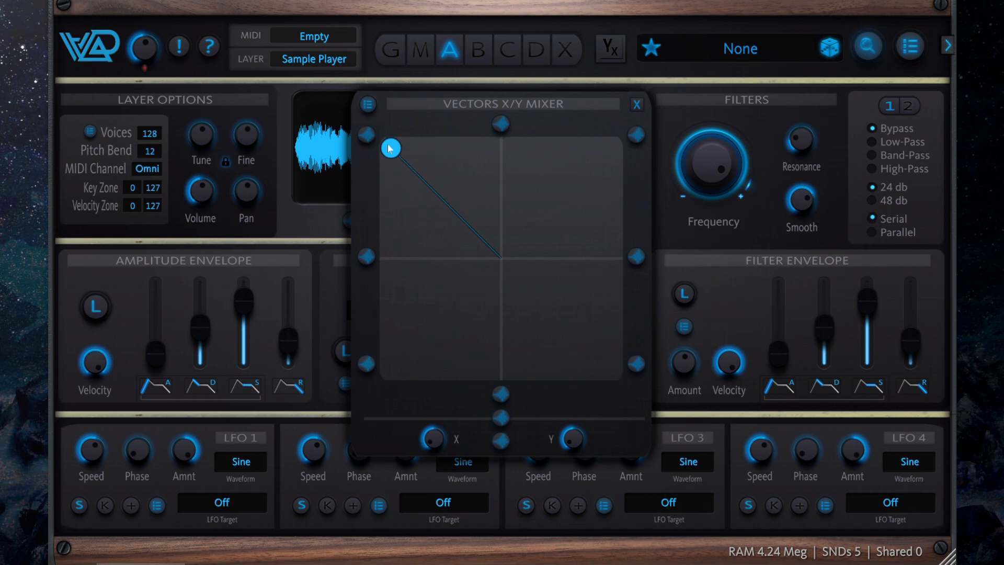
left_click_drag(388, 147, 491, 262)
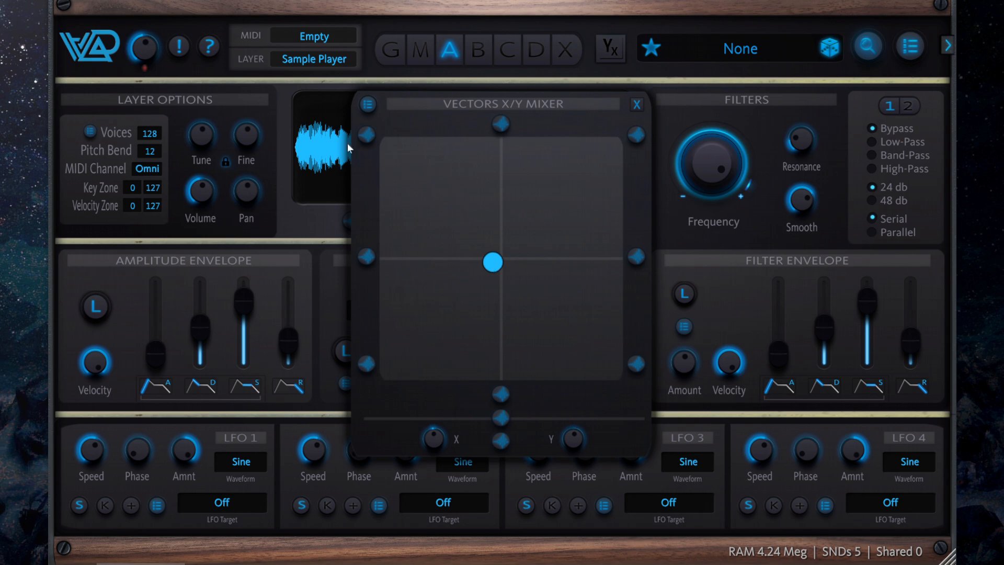
- Set the vector mixing mode to Type 6
left_click(369, 103)
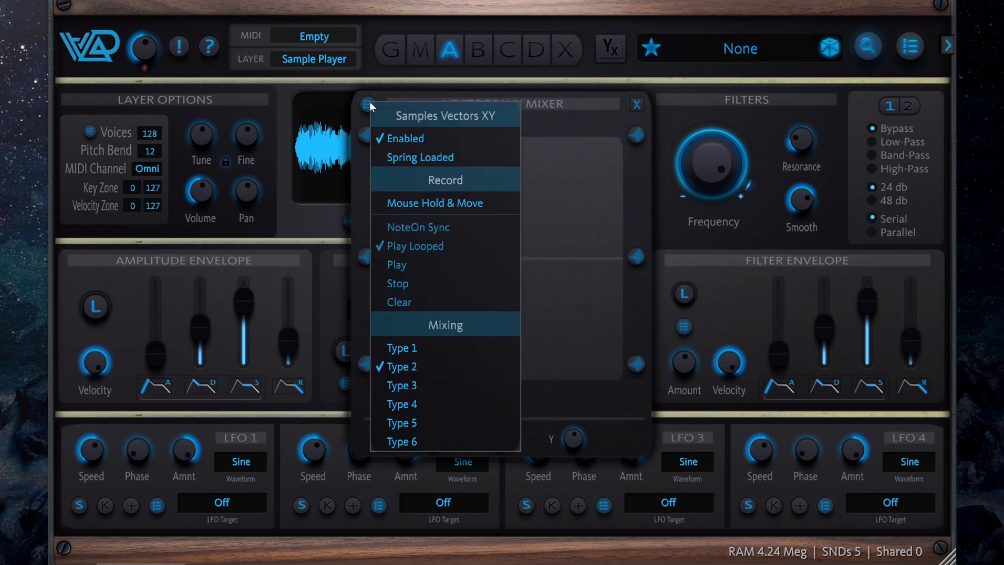
left_click(443, 442)
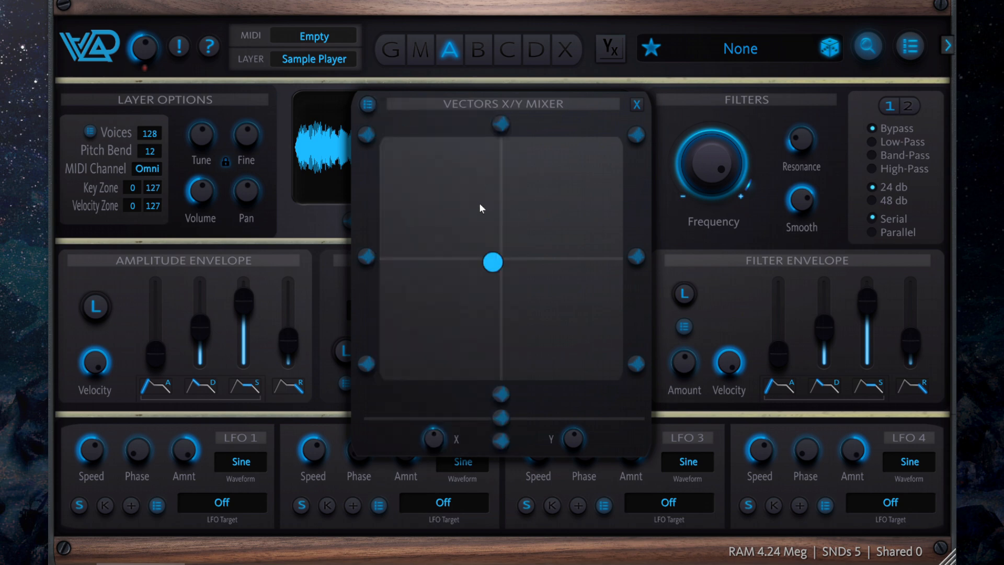
- Test Type 6 mixing with the vector point near the pad's upper-left edge, and review the mixing options before closing the X/Y mixer
left_click_drag(480, 207, 428, 126)
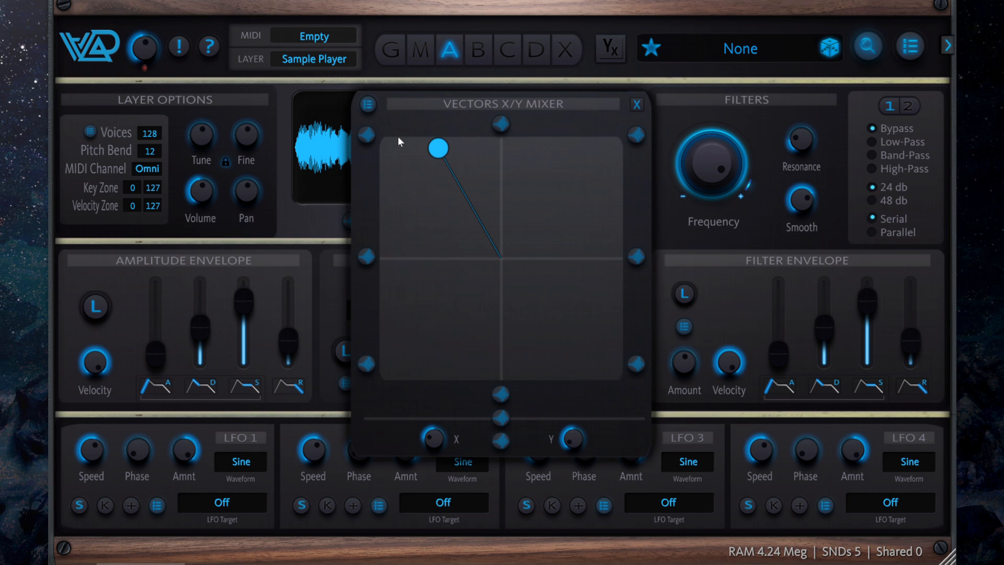
left_click(368, 104)
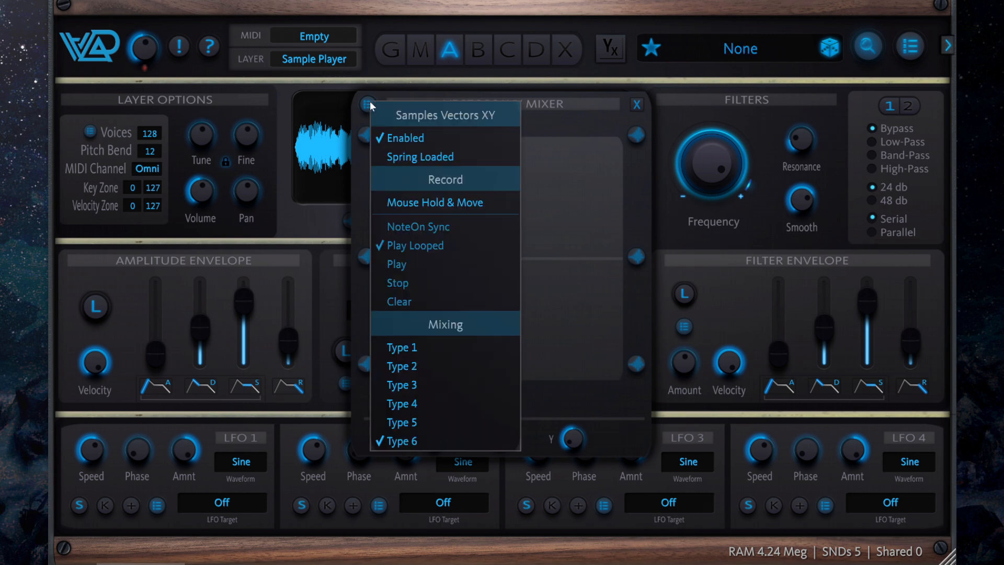
left_click(565, 110)
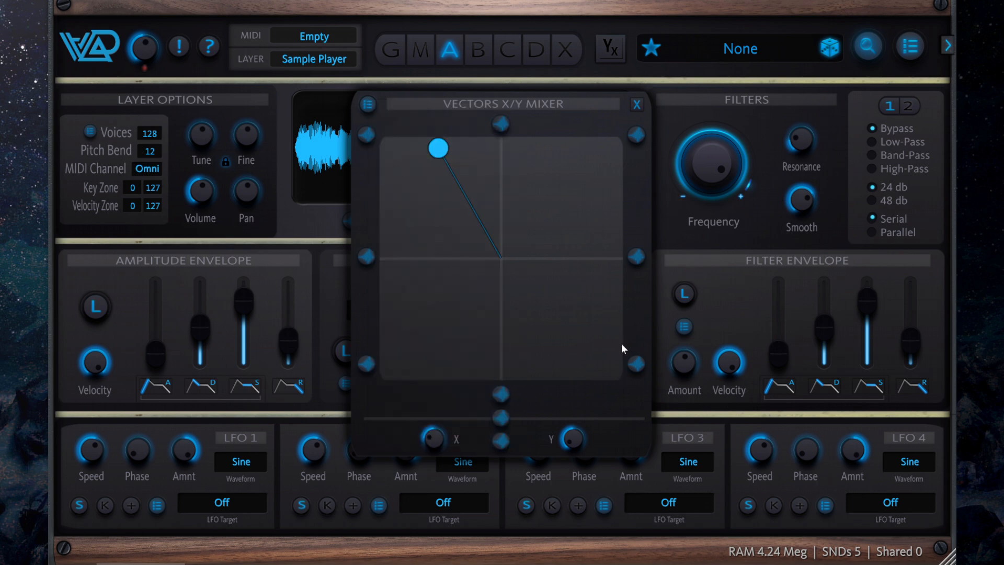
left_click(371, 103)
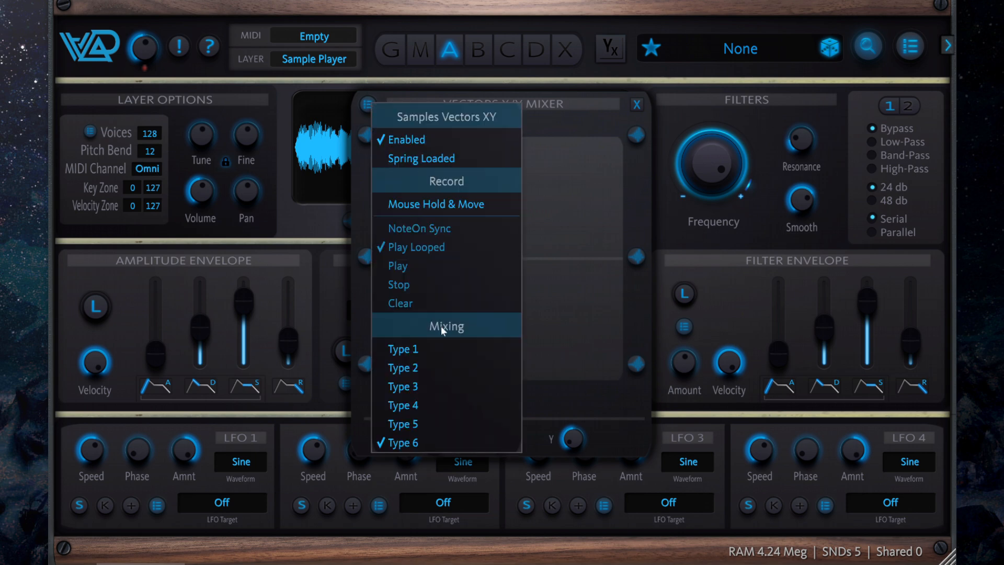
left_click(588, 122)
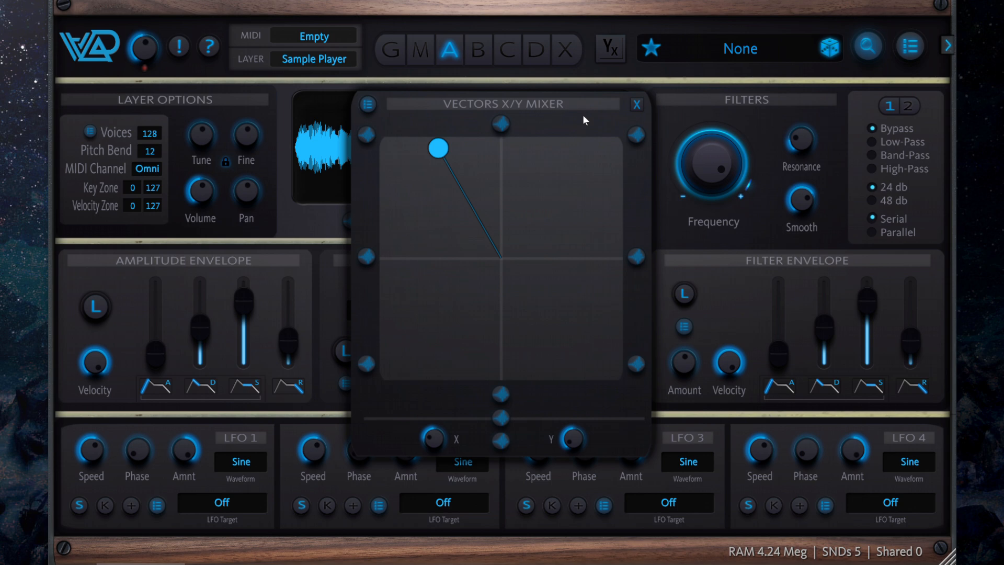
left_click(637, 104)
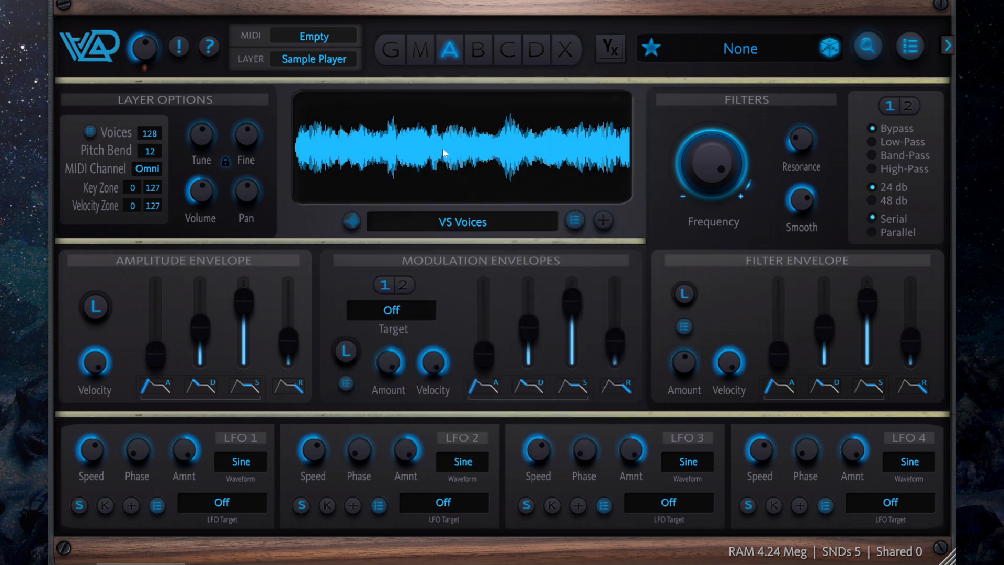
- Review the layer's list of sounds and its options for editing, inserting, replacing and removing sounds
left_click(442, 148)
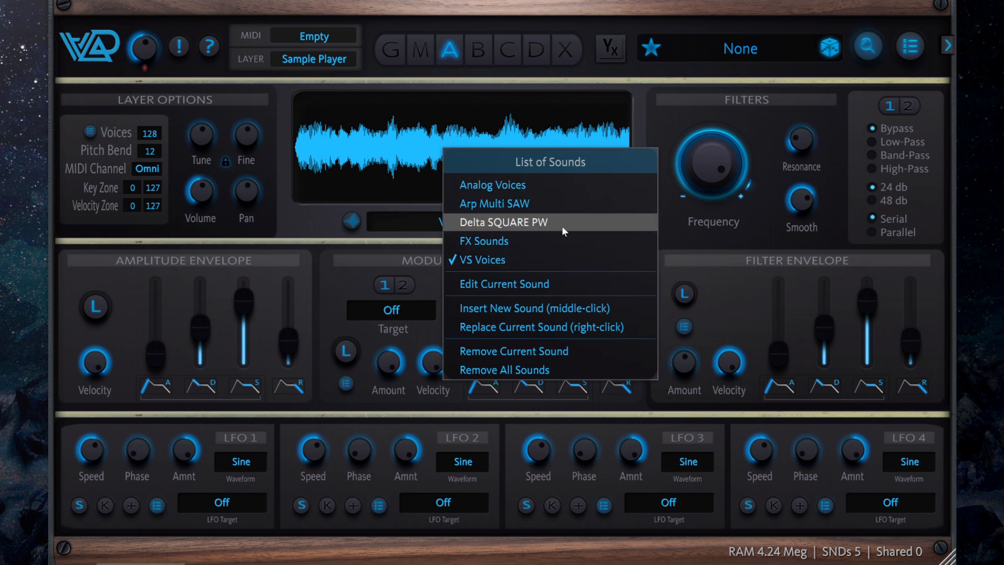
left_click(298, 219)
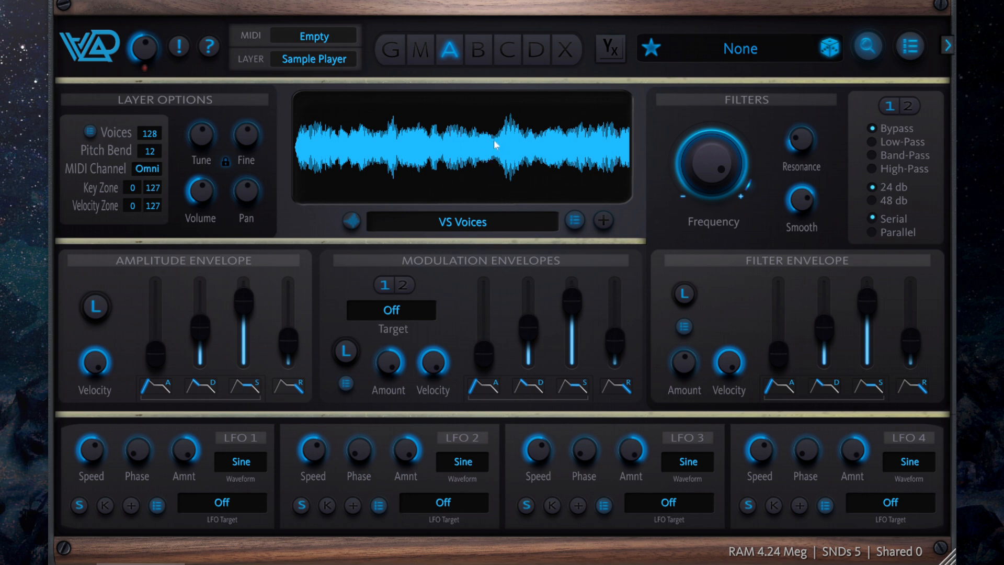
left_click(496, 218)
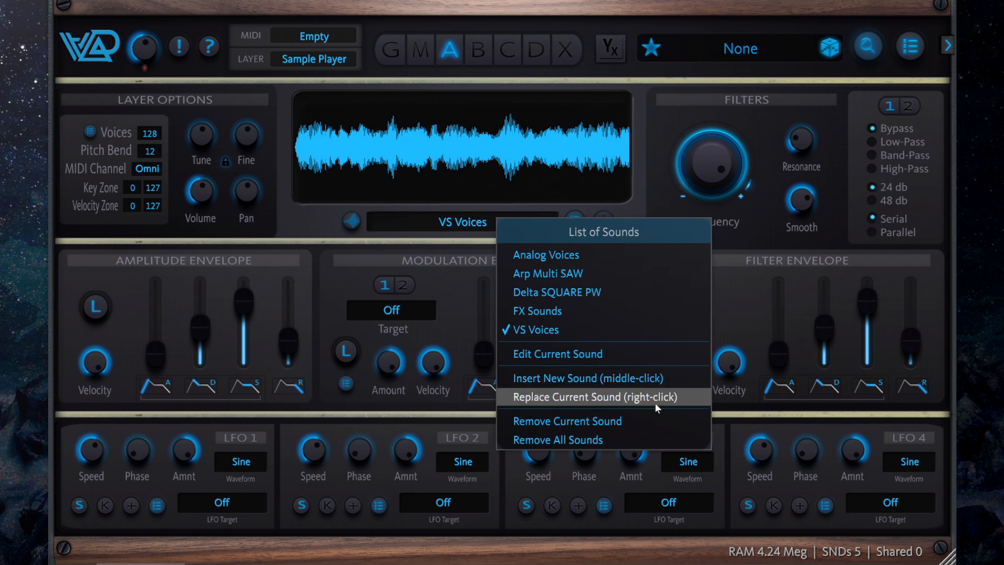
left_click(309, 223)
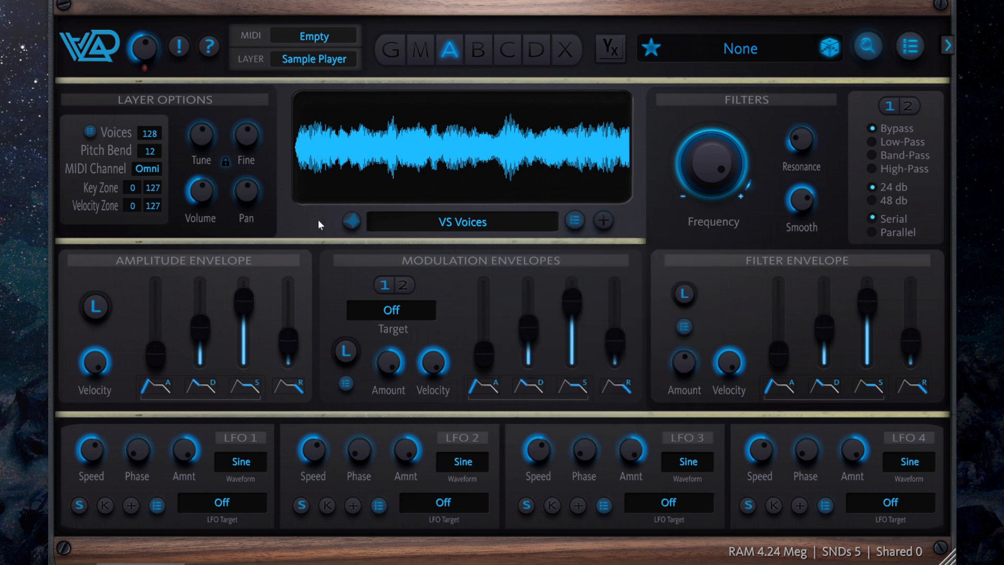
- Initialize the preset and start a new one from the blank Sample Player
left_click(757, 45)
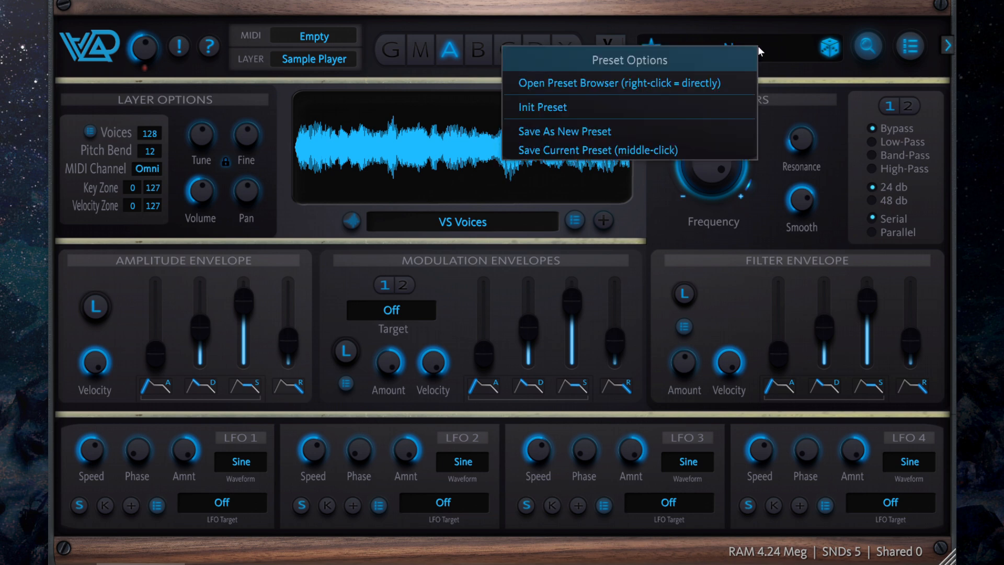
left_click(621, 106)
left_click(586, 147)
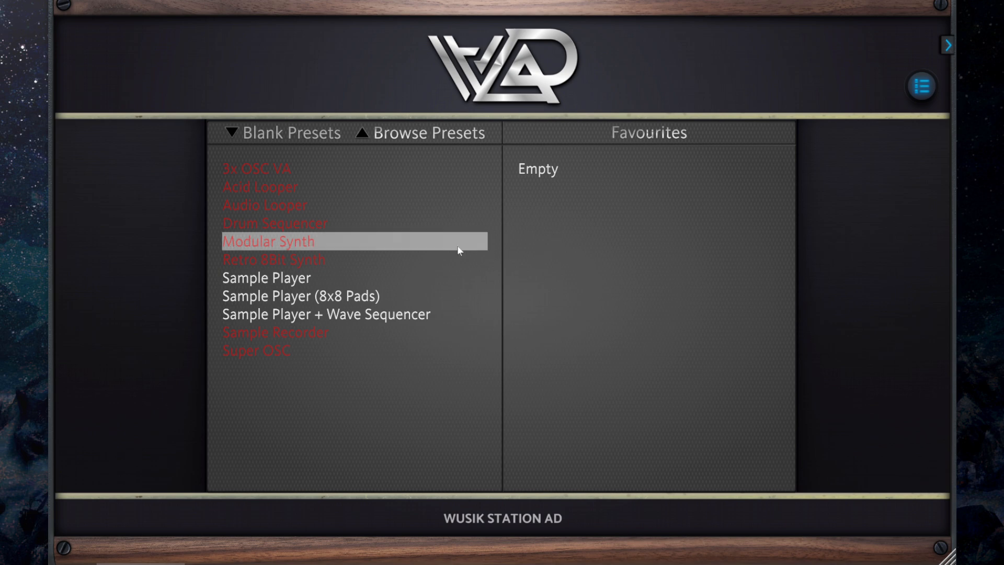
left_click(383, 277)
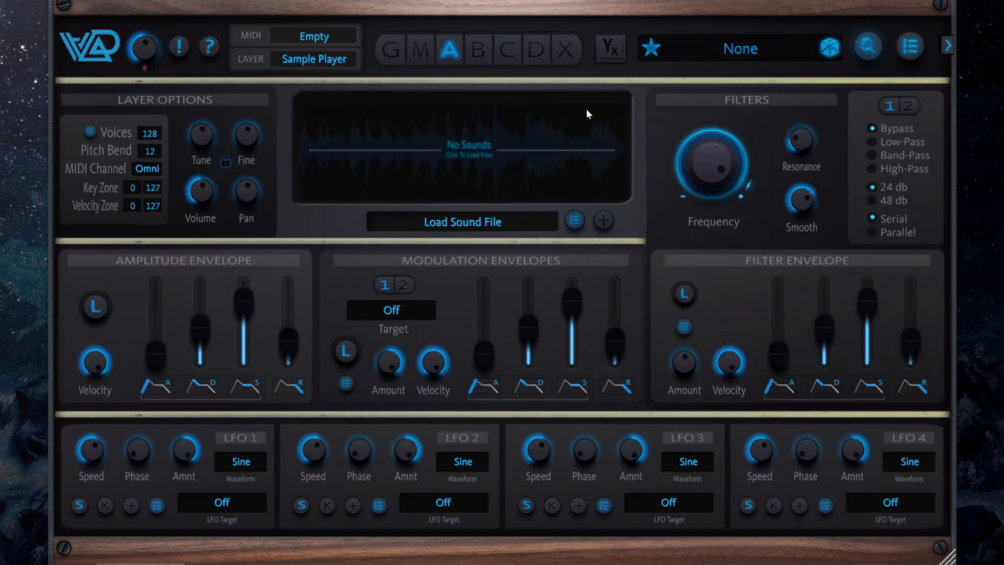
- Add Sample Player layers in slots B, C and D
left_click(477, 51)
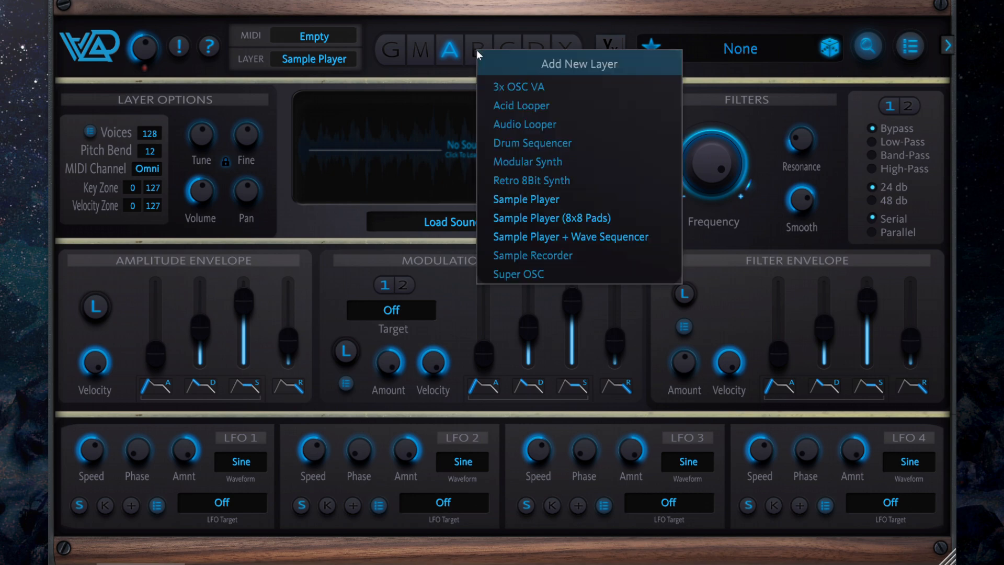
left_click(555, 198)
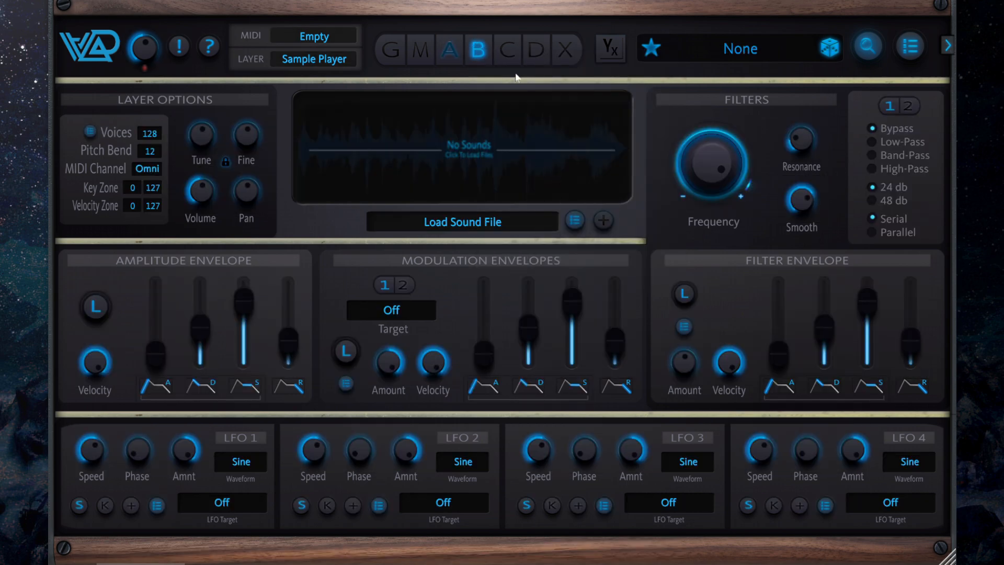
left_click(505, 48)
left_click(456, 193)
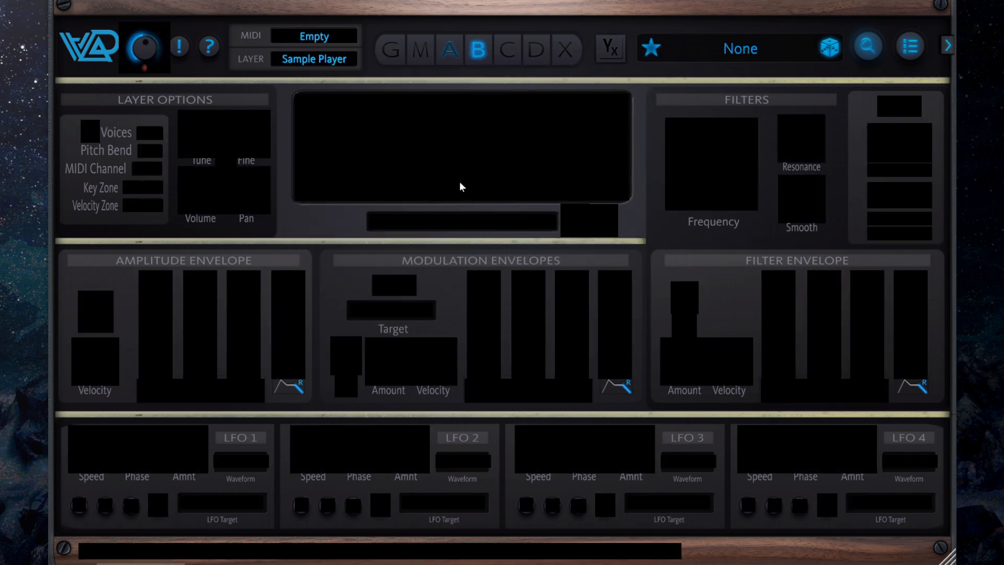
left_click(538, 46)
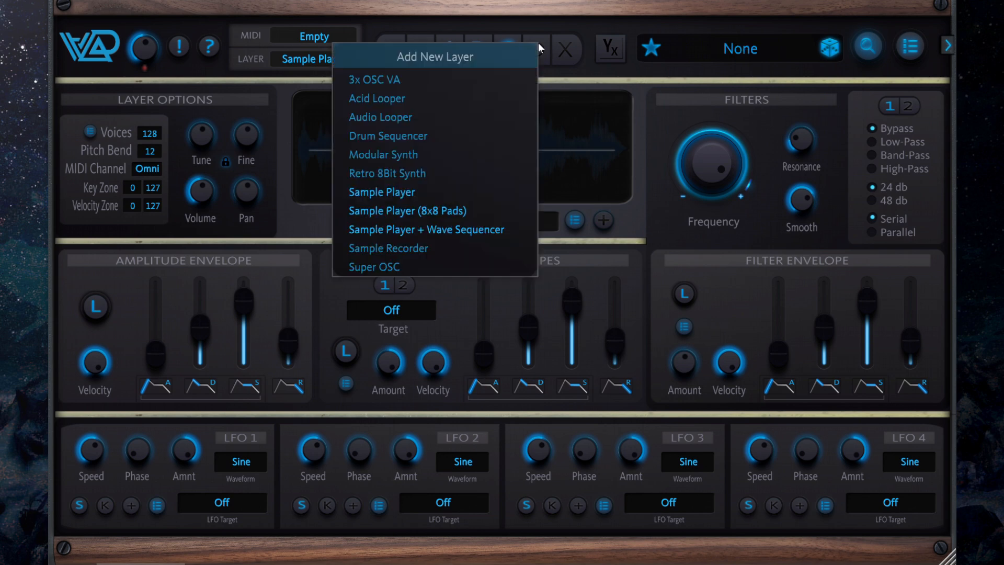
left_click(442, 192)
- Load the Arp Multi SAW sound from A0S: Synths into layer A
left_click(453, 50)
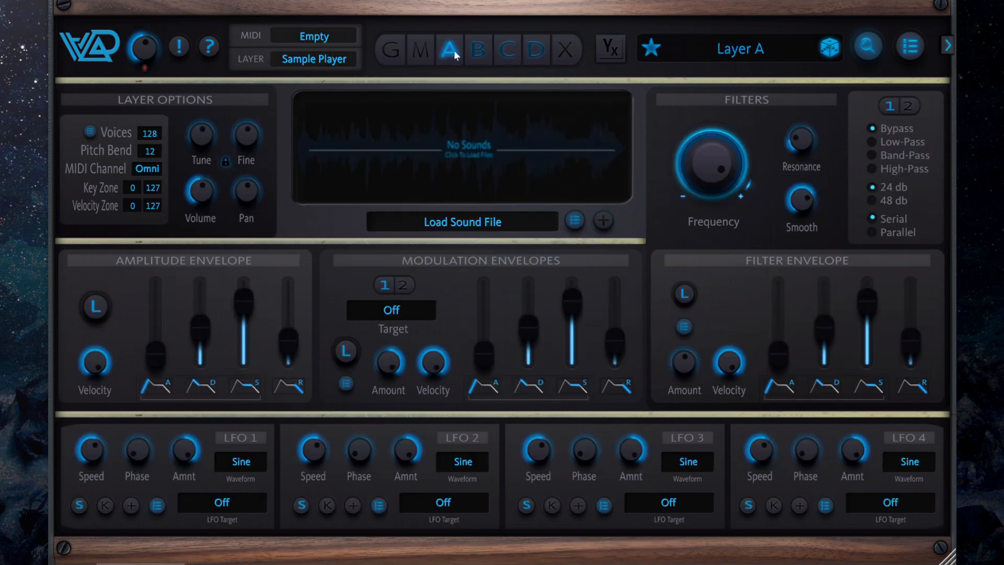
left_click(471, 151)
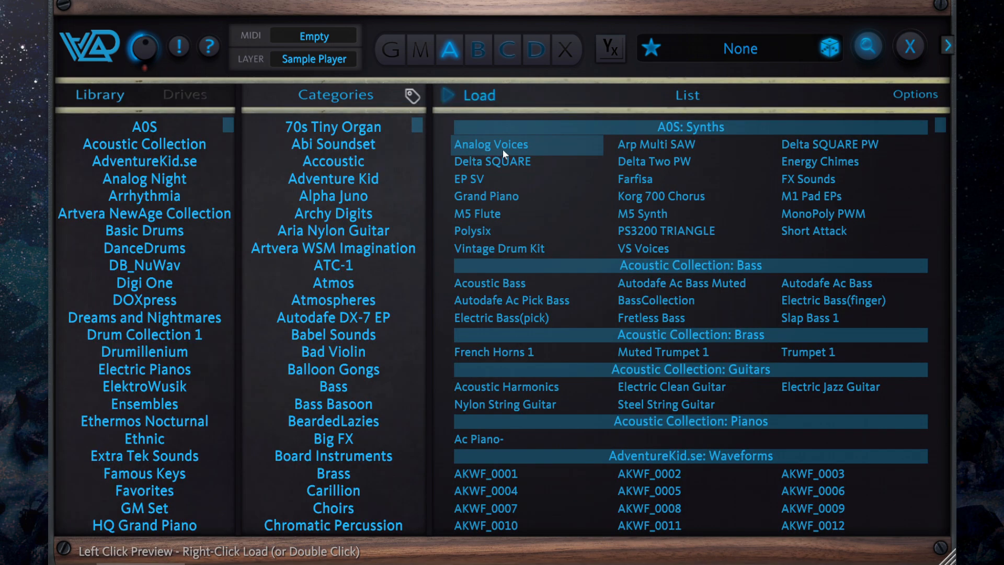
double_click(678, 143)
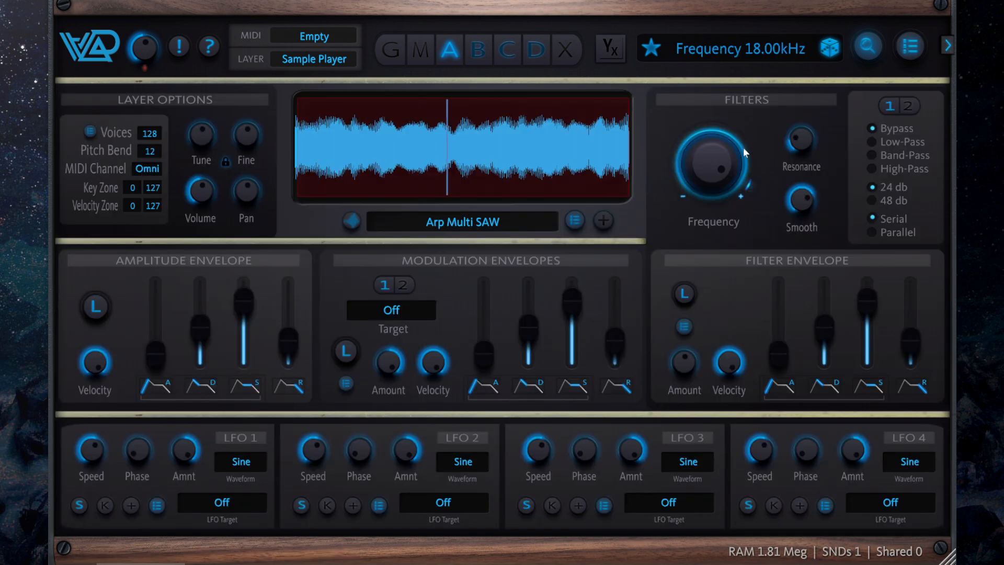
- Set layer A's filter 1 to Low-Pass and lower its cutoff frequency
left_click_drag(698, 154, 709, 188)
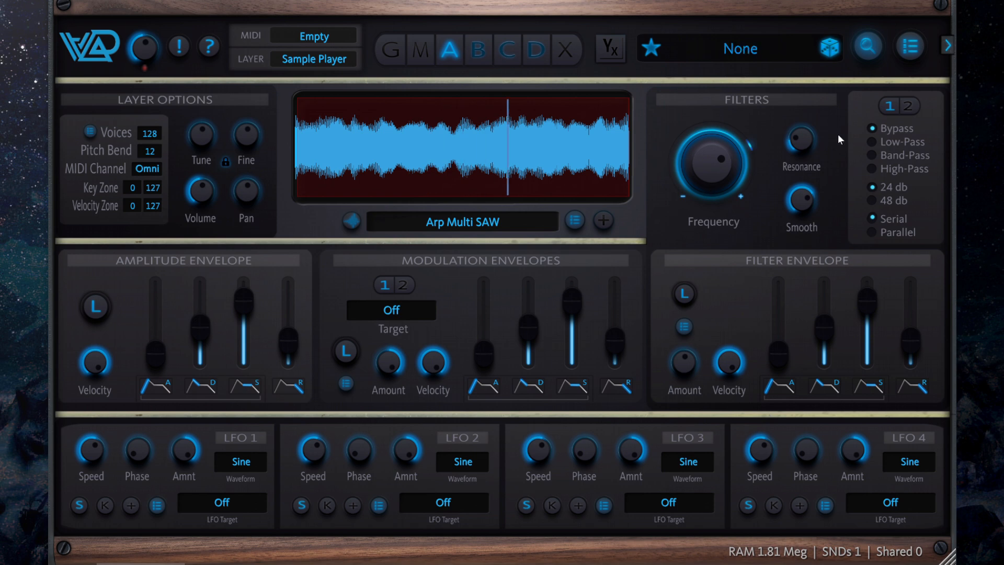
left_click(878, 142)
left_click_drag(703, 154, 700, 200)
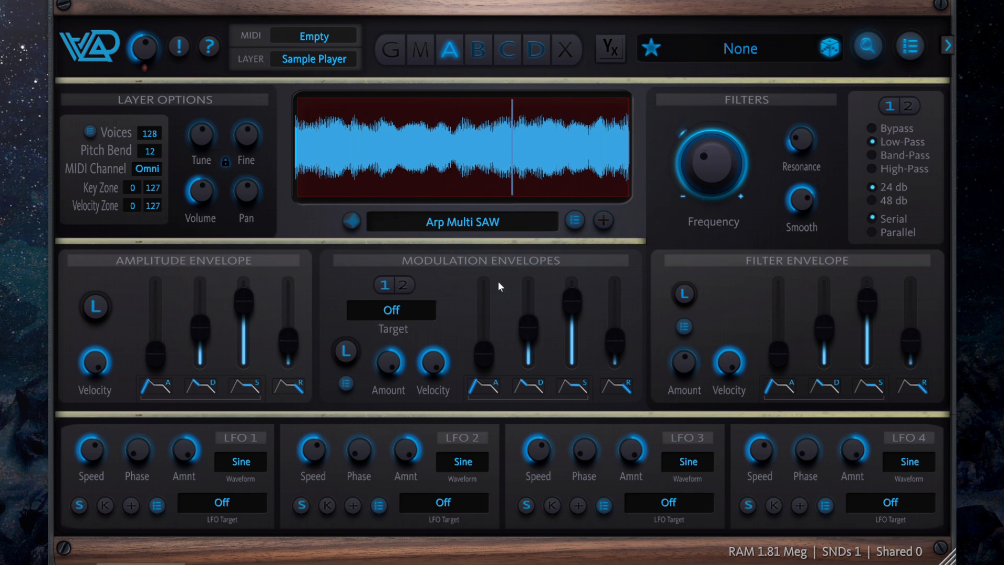
- Look through LFO 2's Filter #1 modulation targets without assigning one, and set the LFO 2 waveform to Random
left_click(447, 503)
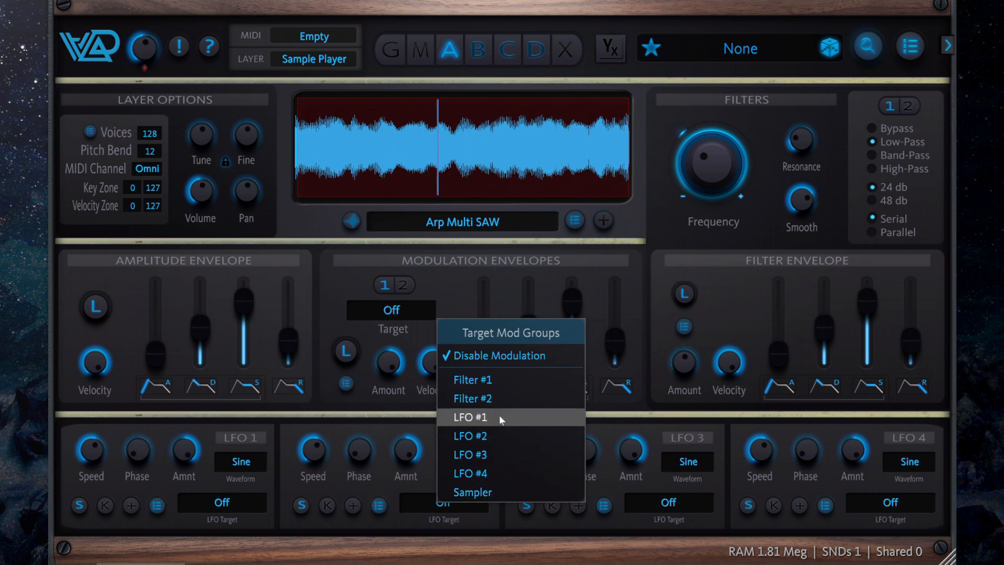
left_click(505, 381)
left_click(438, 355)
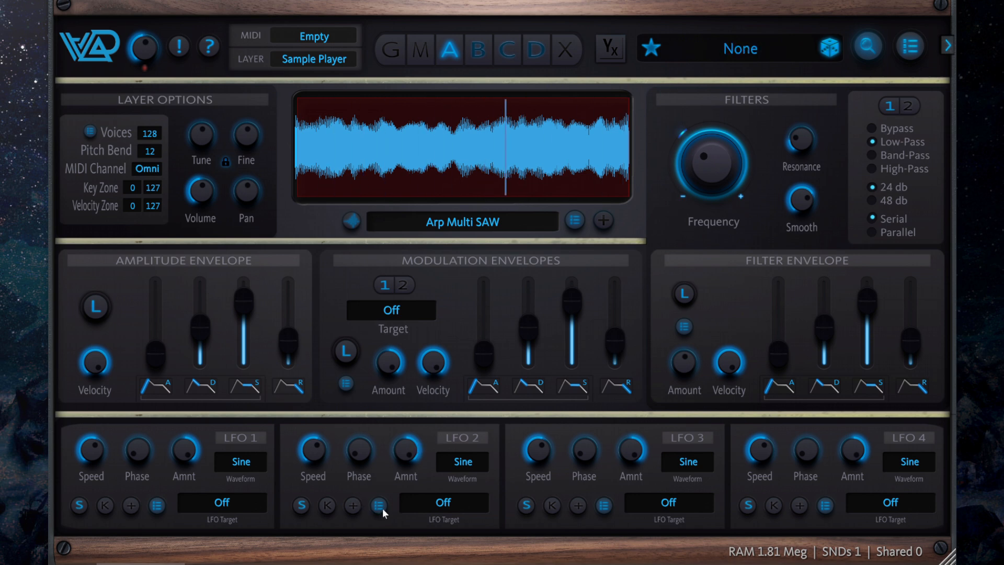
left_click(462, 461)
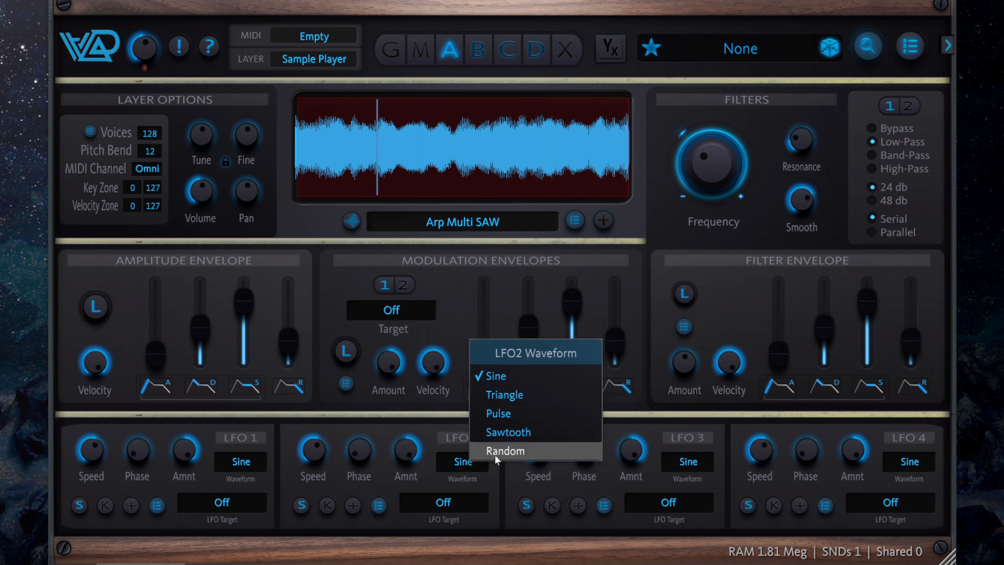
left_click(495, 452)
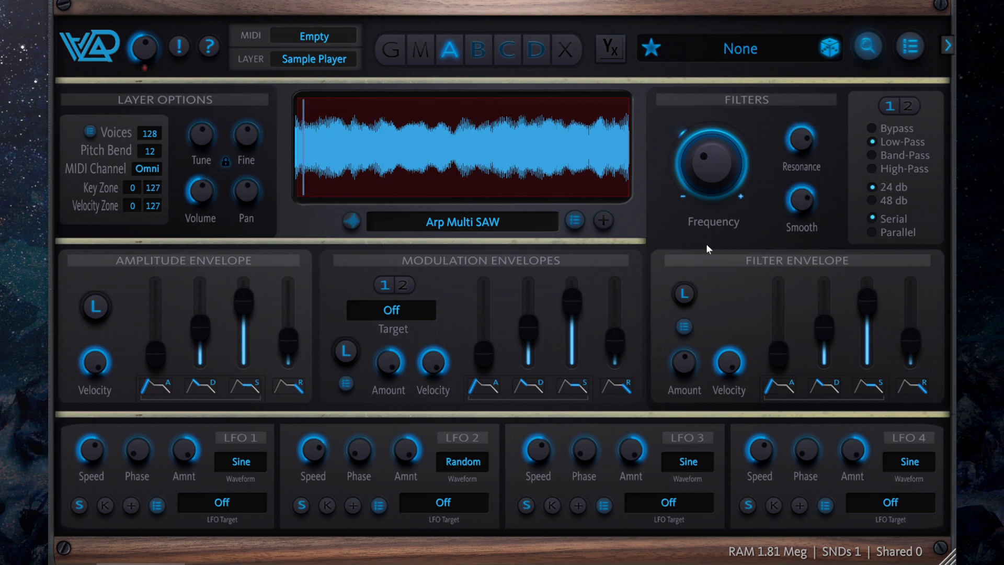
- Lower layer A's filter frequency further and reduce the layer volume slightly
left_click_drag(723, 163, 720, 205)
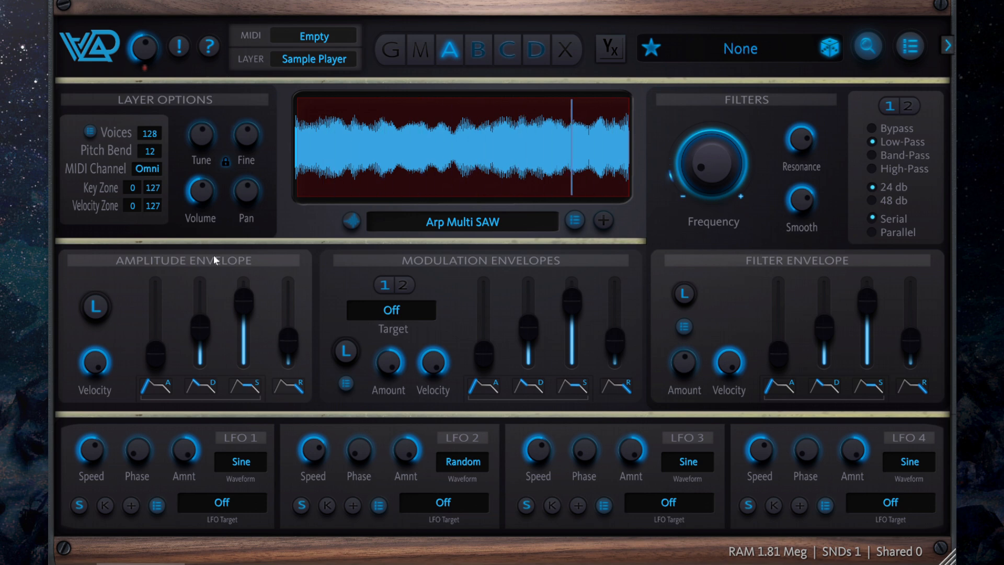
left_click_drag(208, 185, 210, 218)
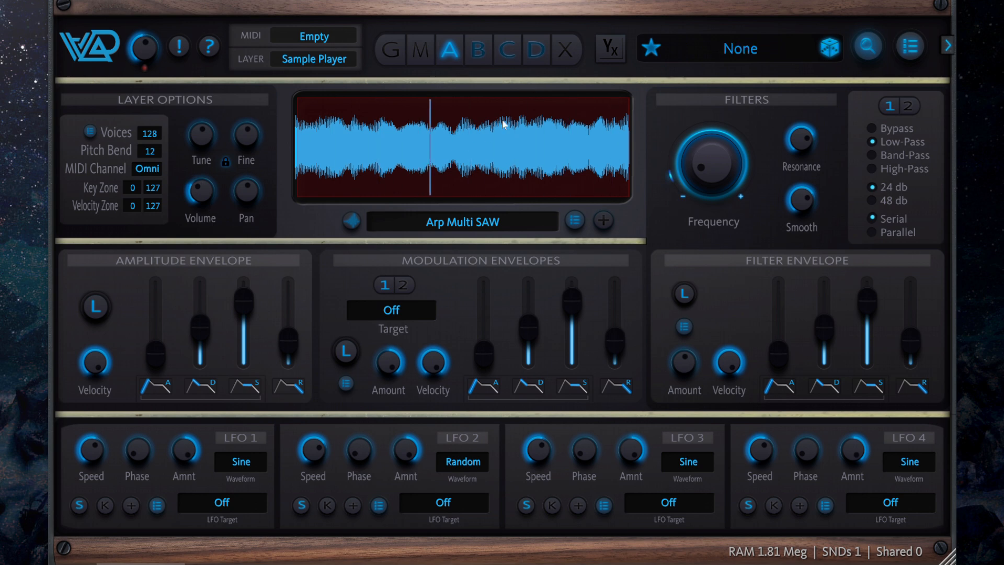
- Mute layer A and load the Arp Multi SAW sound into layer B
left_click(451, 55)
left_click(481, 55)
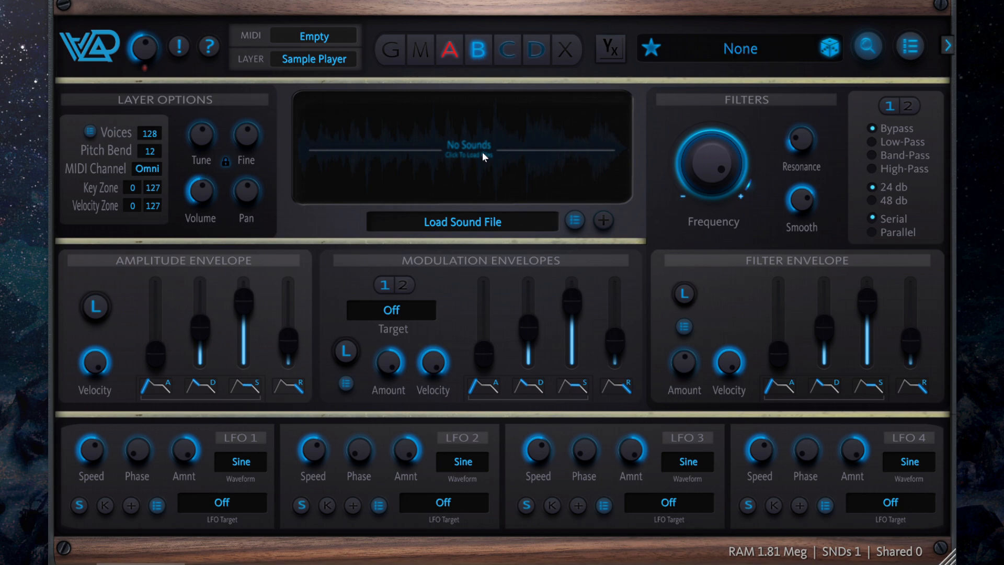
left_click(424, 170)
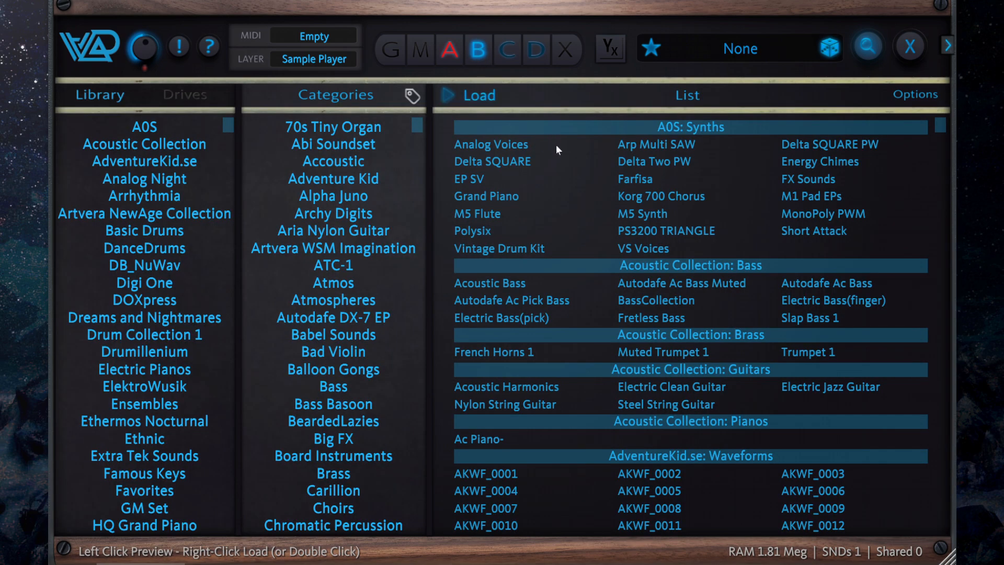
double_click(672, 143)
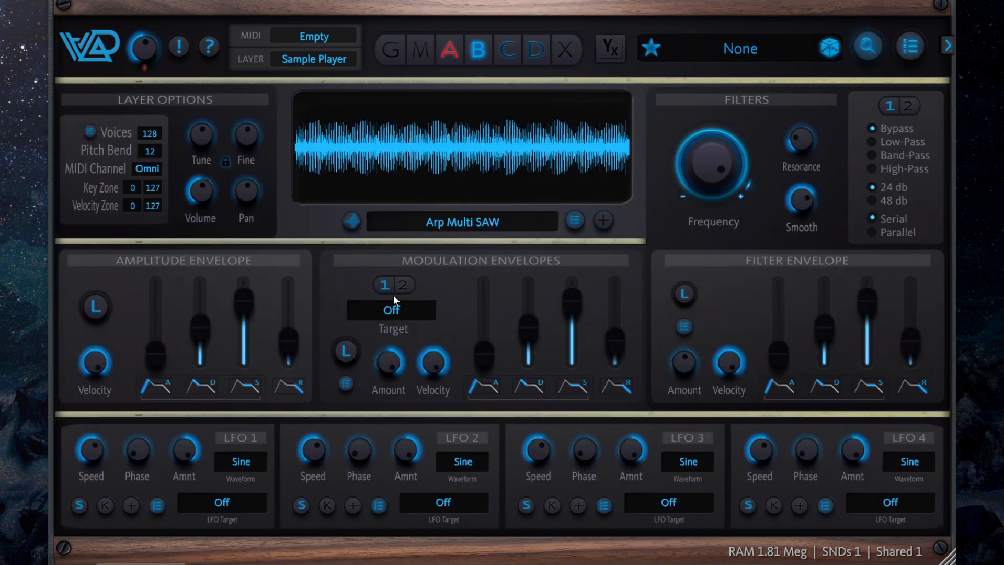
- Replace layer B's sound with M1 Pad EPs and set the layer's Tune to -12
left_click(495, 164)
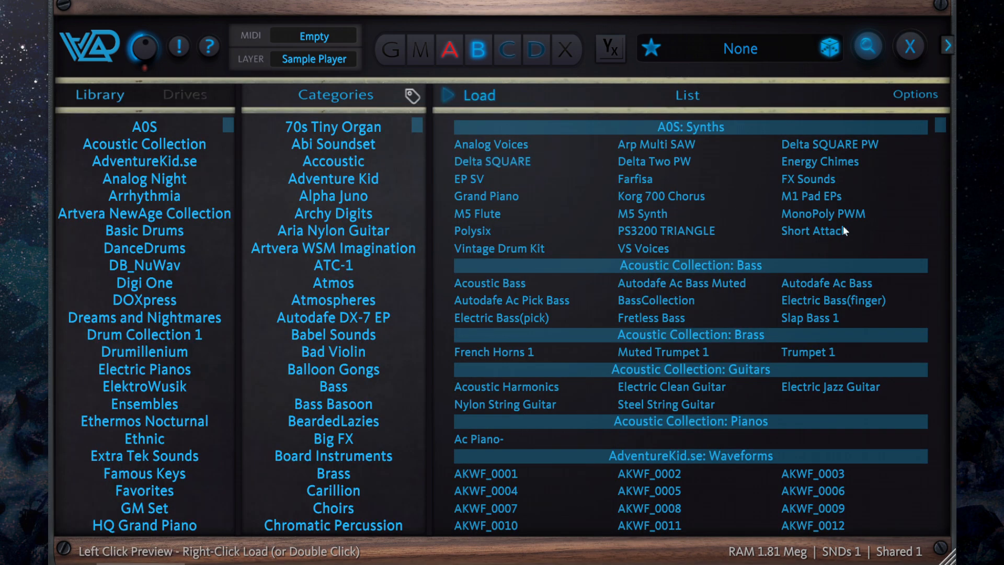
left_click(846, 196)
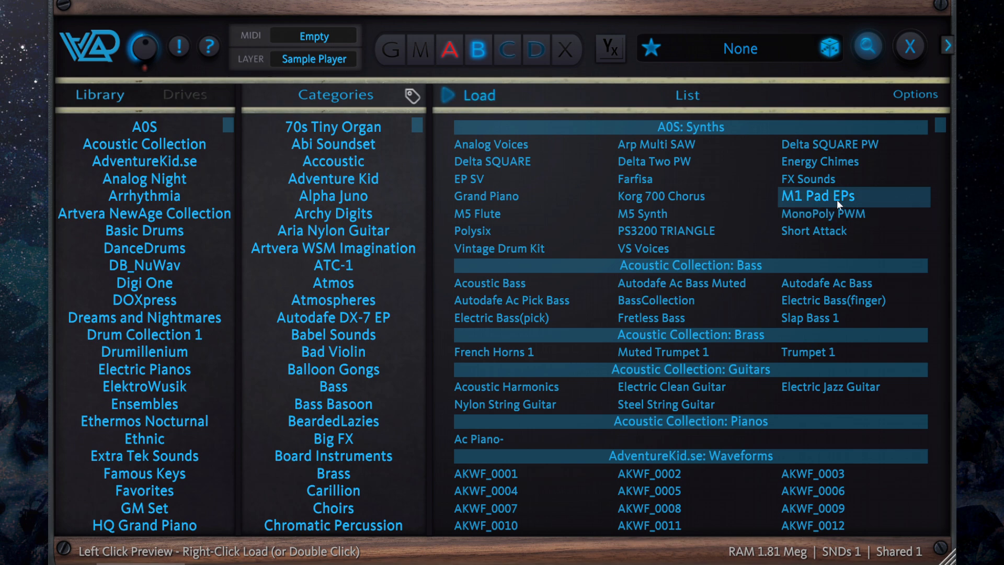
right_click(836, 197)
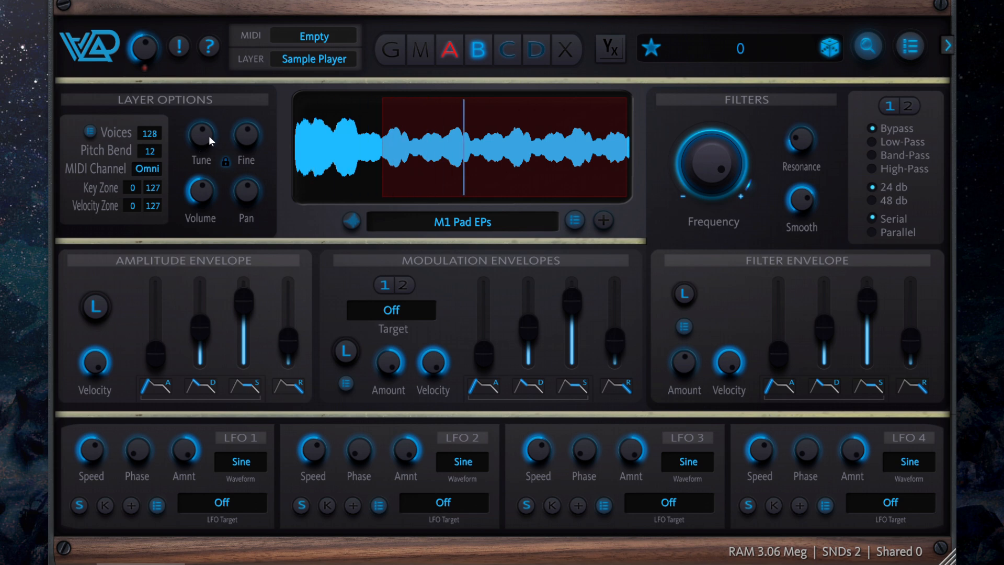
left_click_drag(202, 137, 205, 164)
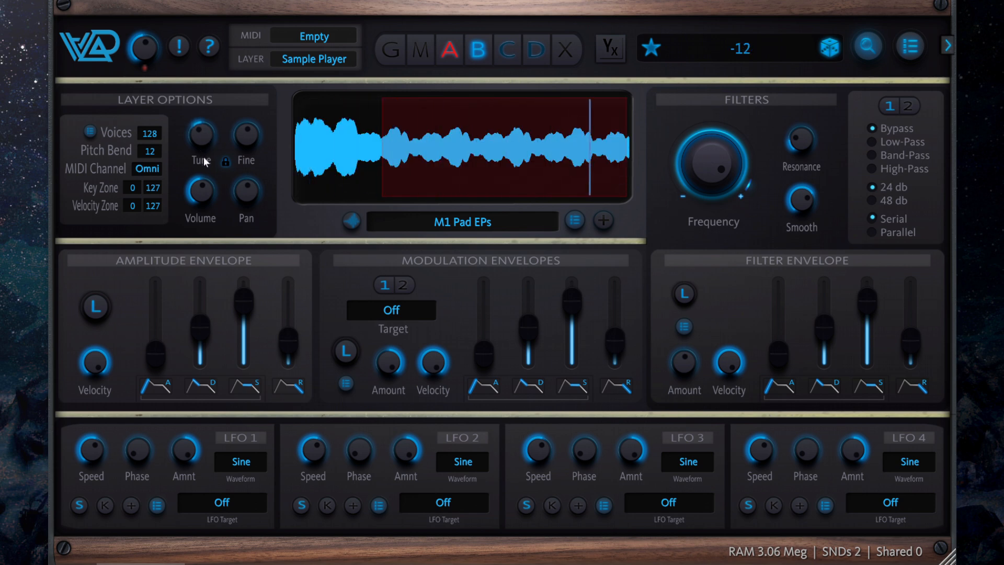
- Add a Basic ARP MIDI processor to layer B, adjust its speed, shorten its note length and raise its octave range
left_click(321, 37)
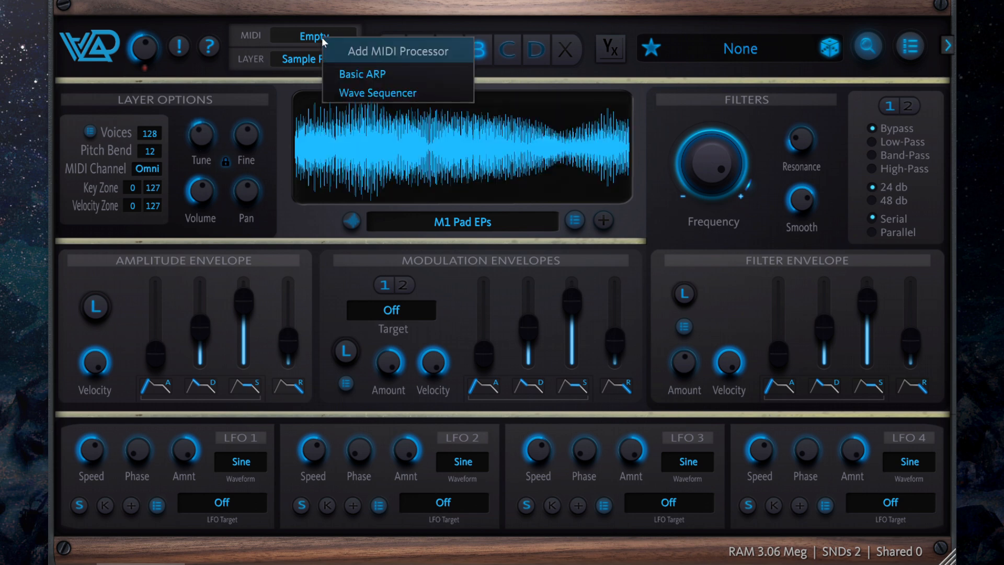
left_click(391, 72)
left_click_drag(549, 131, 576, 263)
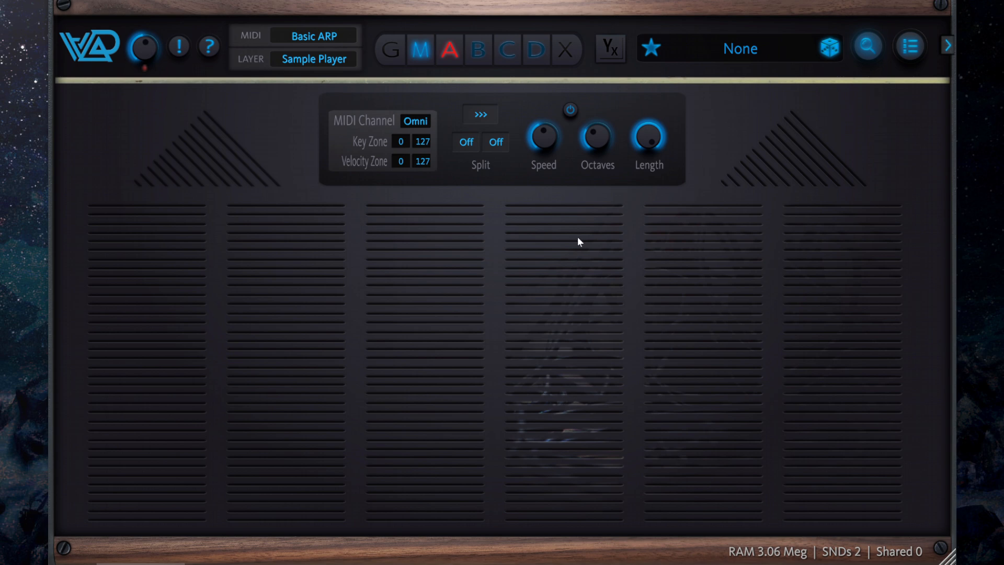
left_click_drag(551, 136, 554, 131)
left_click_drag(646, 134, 632, 221)
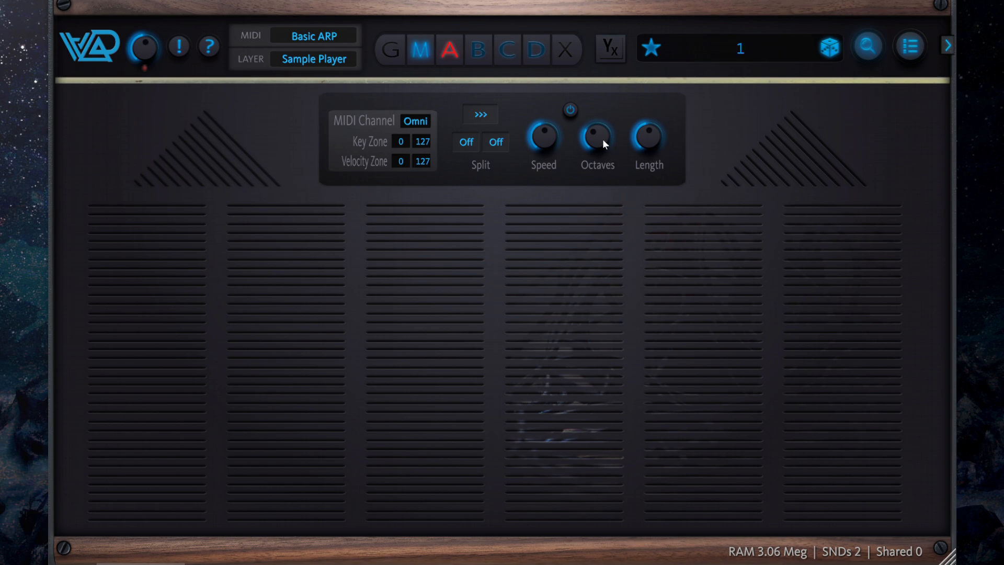
left_click_drag(603, 139, 622, 72)
- Return to layer B's settings and lower the layer's Tune
left_click(482, 52)
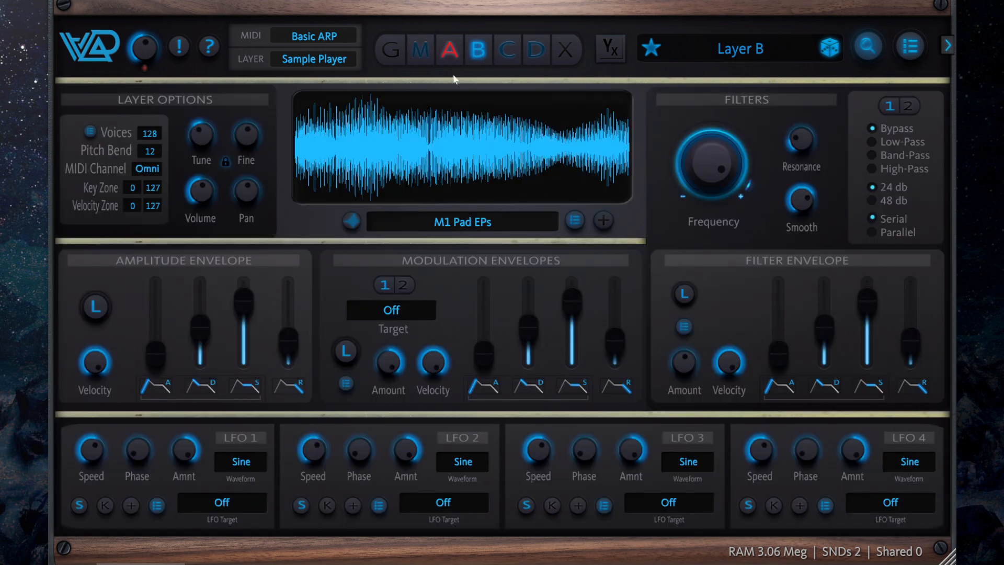
left_click_drag(202, 134, 209, 184)
left_click_drag(204, 139, 203, 118)
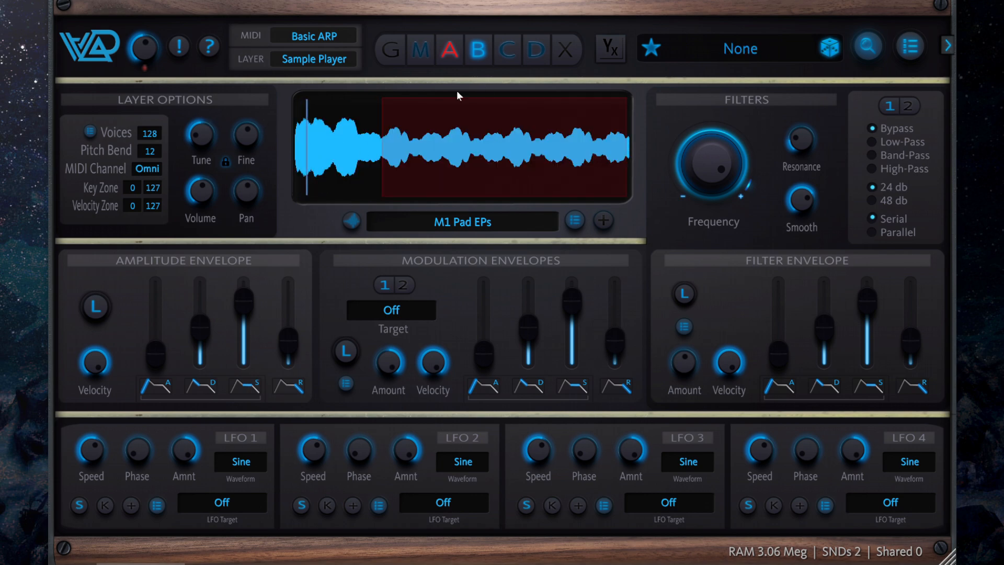
- Mute layer B and load the M5 Synth sound into layer C
left_click(472, 54)
left_click(503, 56)
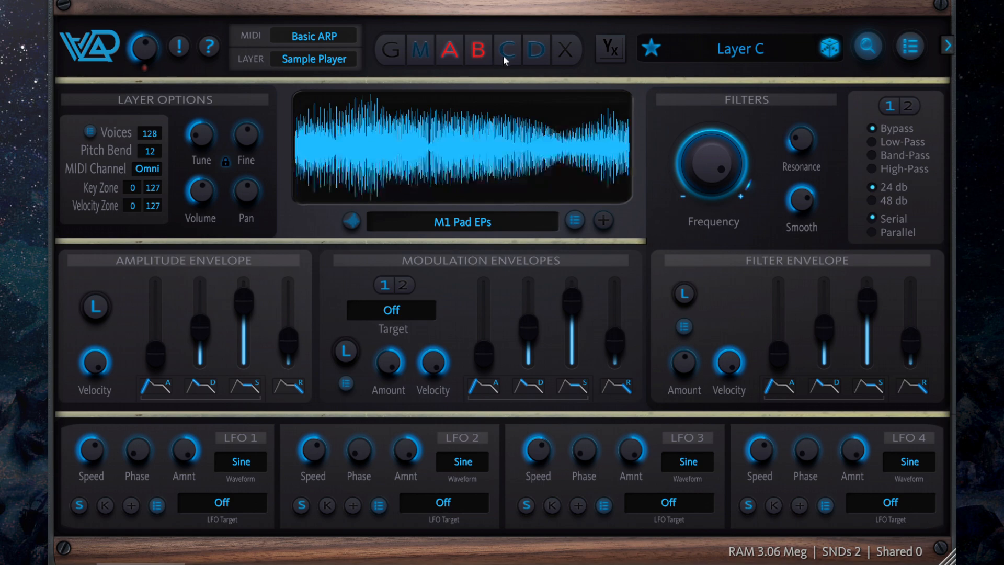
left_click(506, 52)
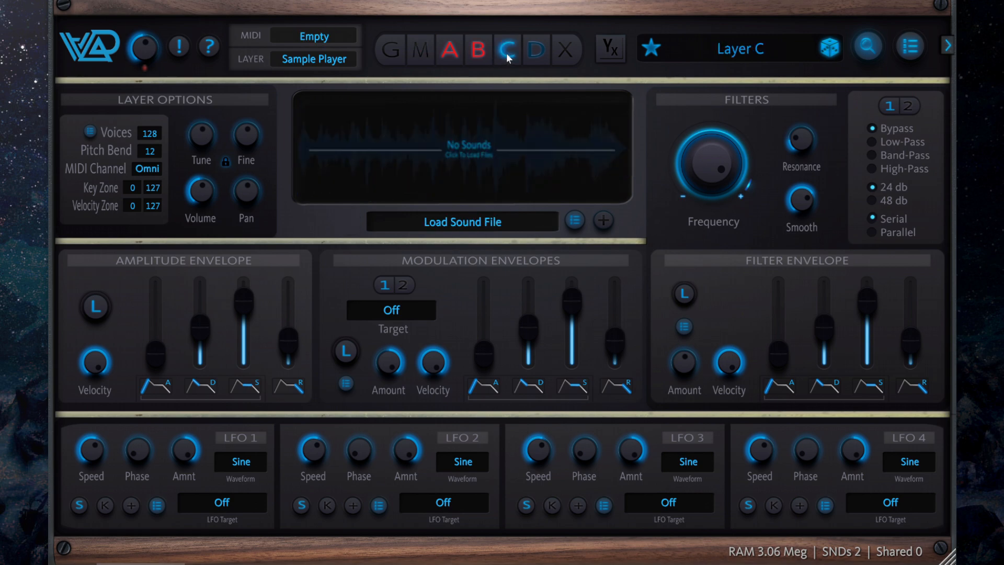
left_click(489, 151)
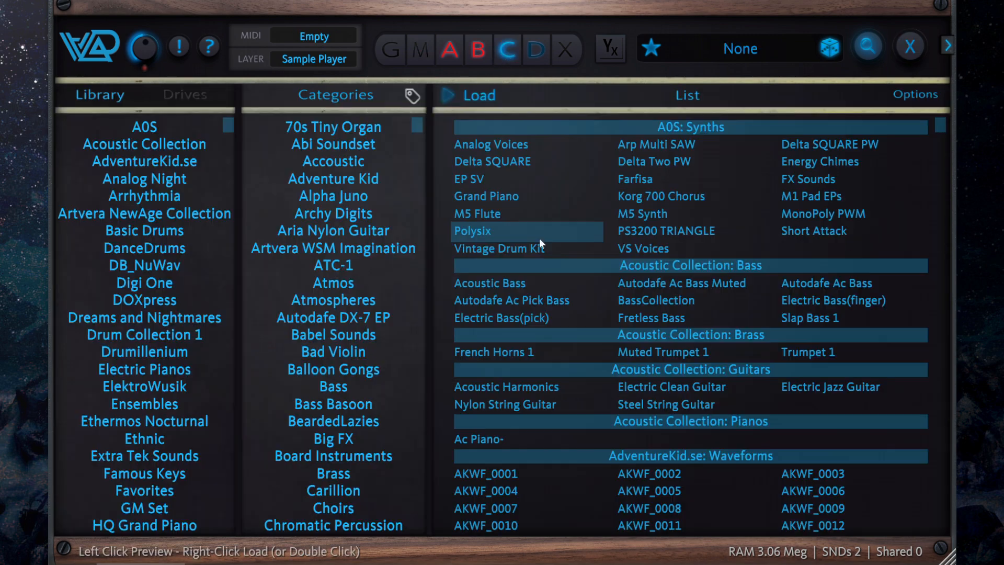
left_click(660, 212)
right_click(671, 215)
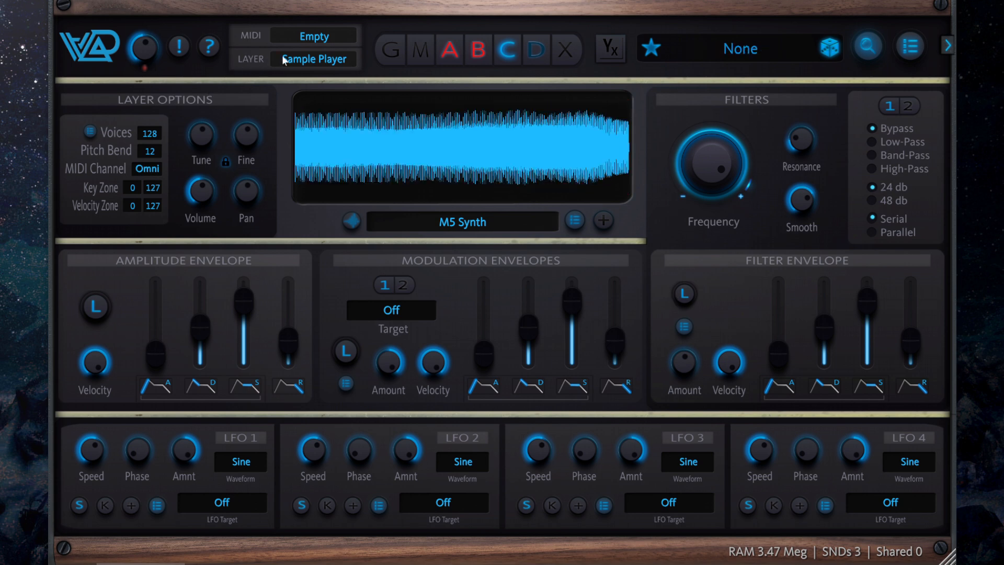
- Add a Basic ARP with adjusted speed to layer C and lower the layer's amplitude envelope Sustain
left_click(322, 40)
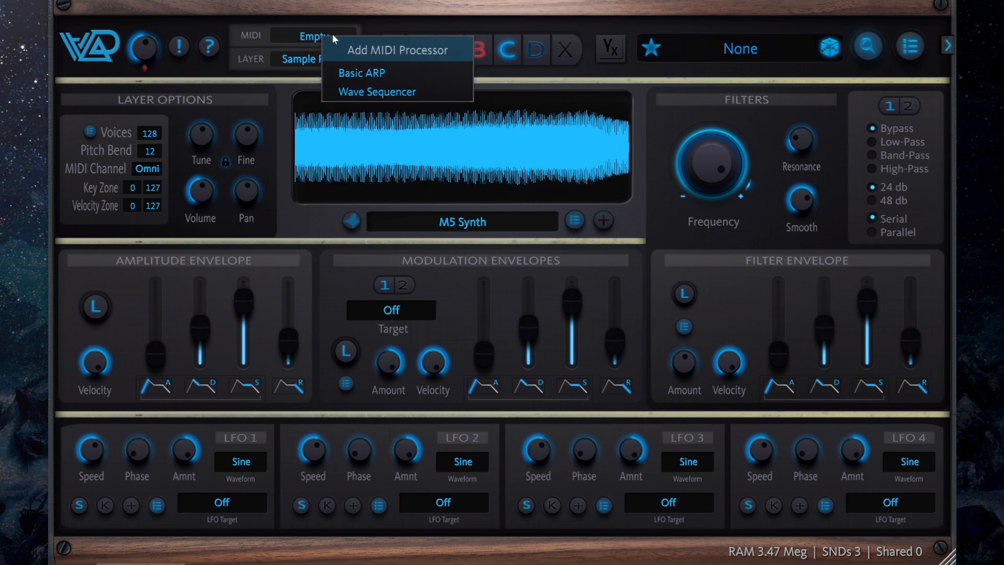
left_click(388, 73)
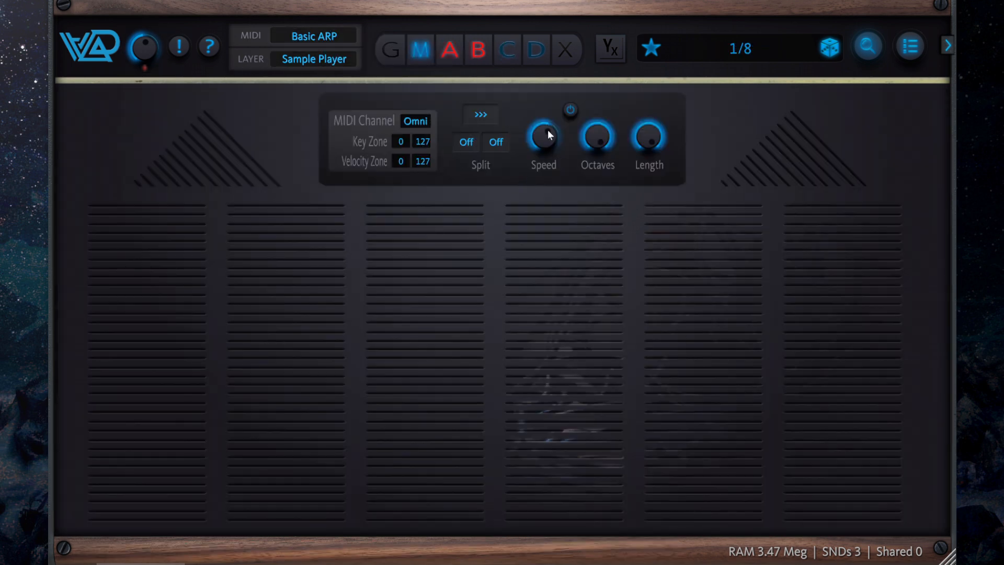
left_click_drag(549, 135, 539, 204)
left_click(510, 53)
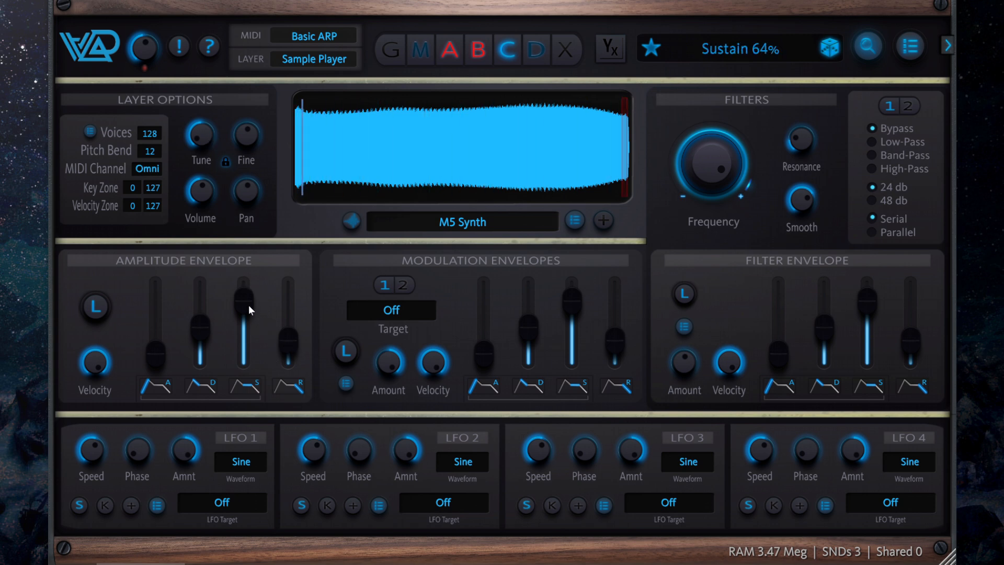
left_click_drag(249, 305, 249, 355)
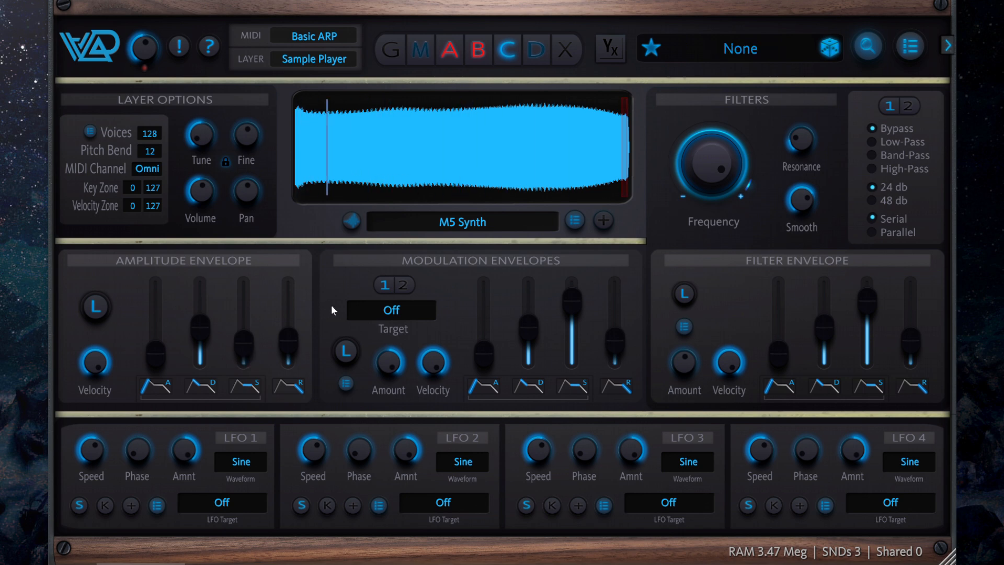
- Mute layer C, preview PS3200 TRIANGLE and Farfisa for layer D, and load FX Sounds into it
left_click(511, 48)
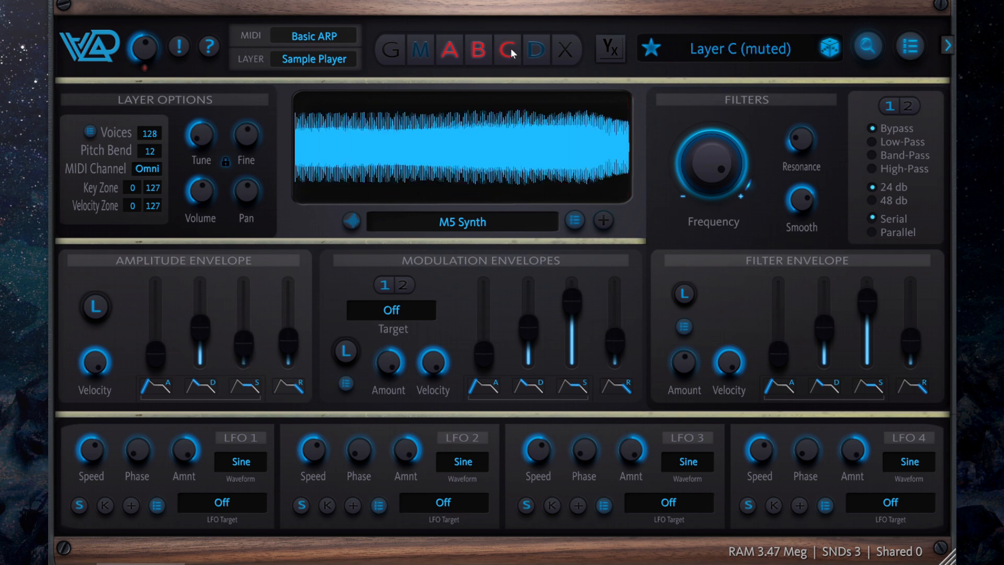
left_click(538, 54)
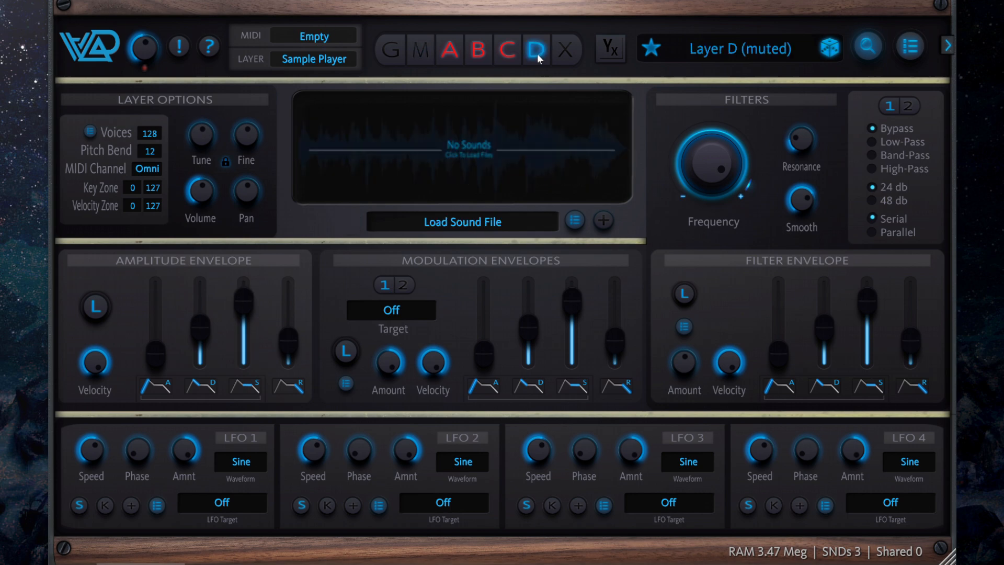
left_click(472, 148)
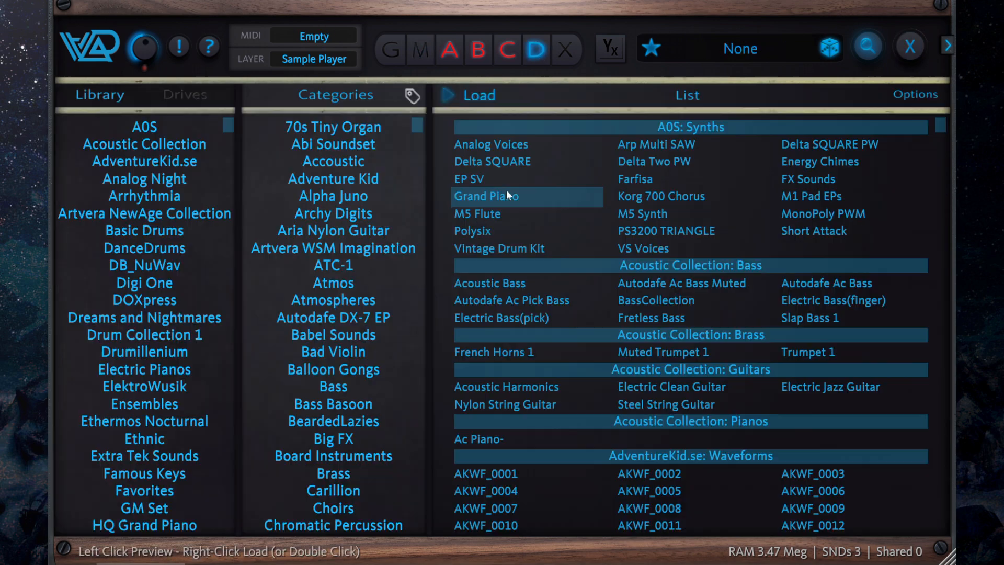
left_click(673, 228)
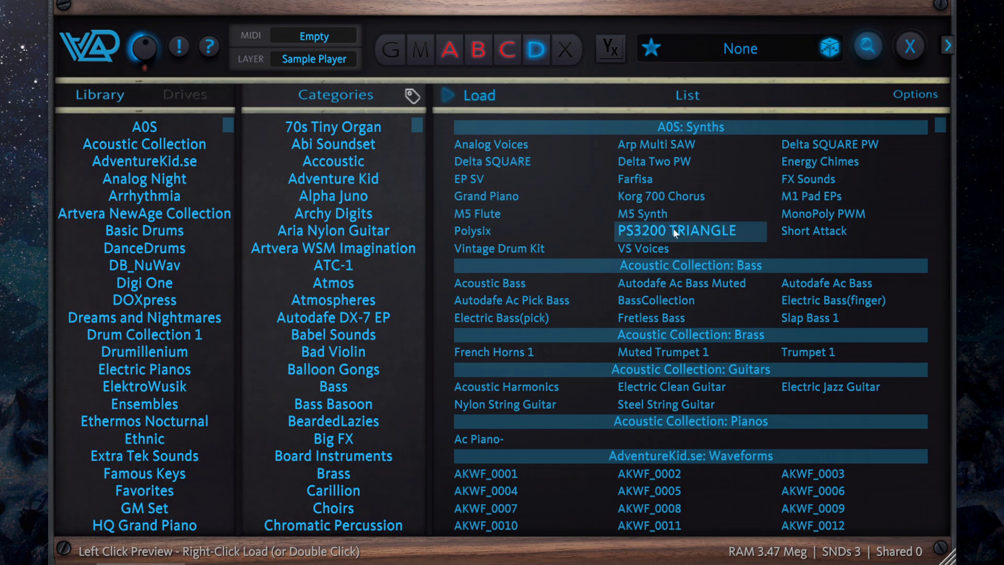
left_click(680, 174)
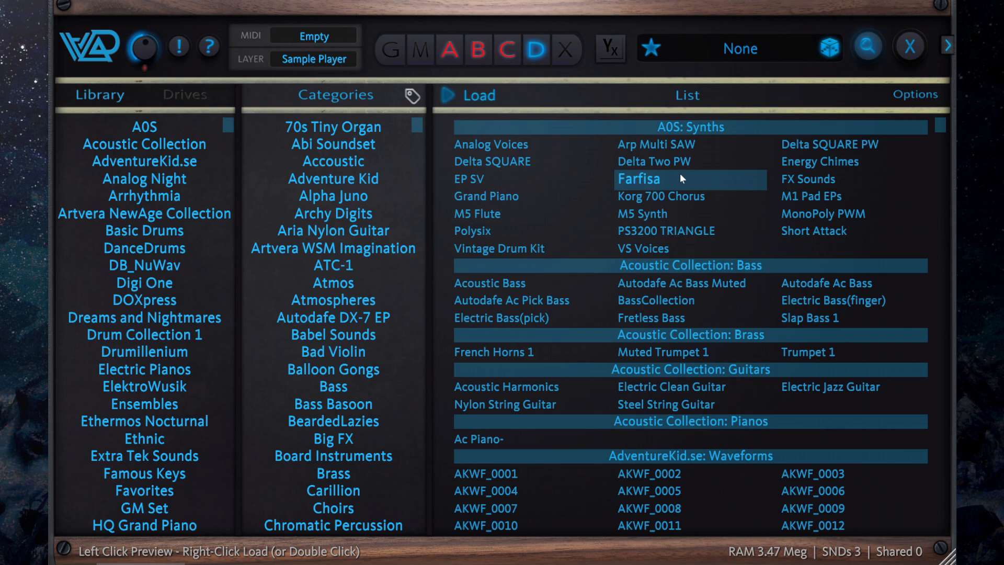
left_click(819, 177)
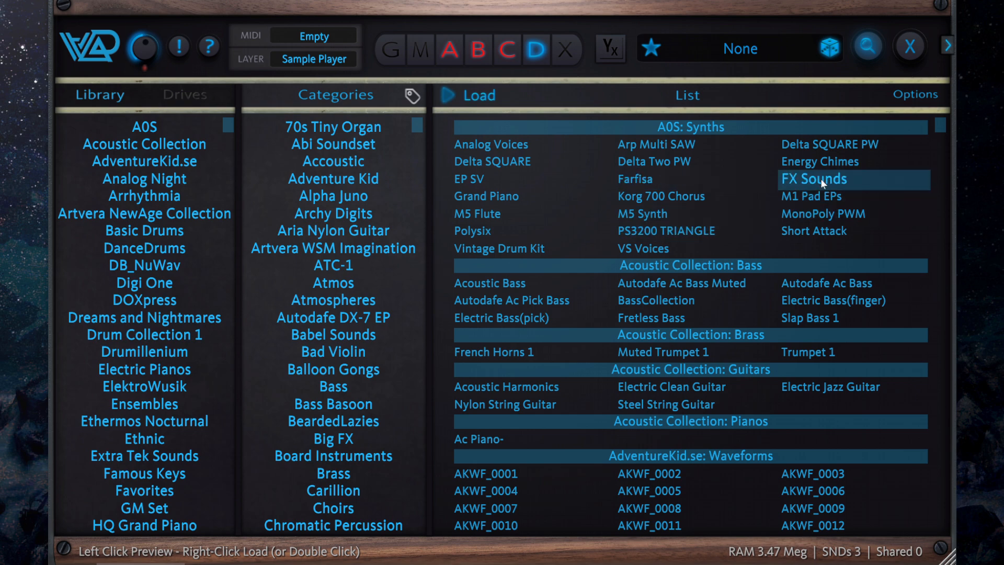
right_click(821, 178)
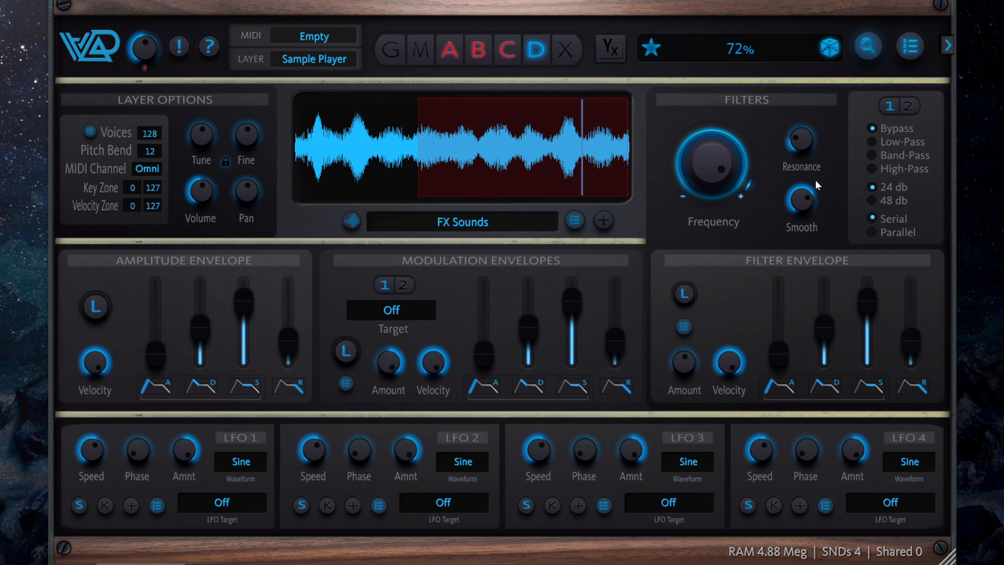
- Unmute layers A, B and C and open the Vectors X/Y mixer
left_click(506, 48)
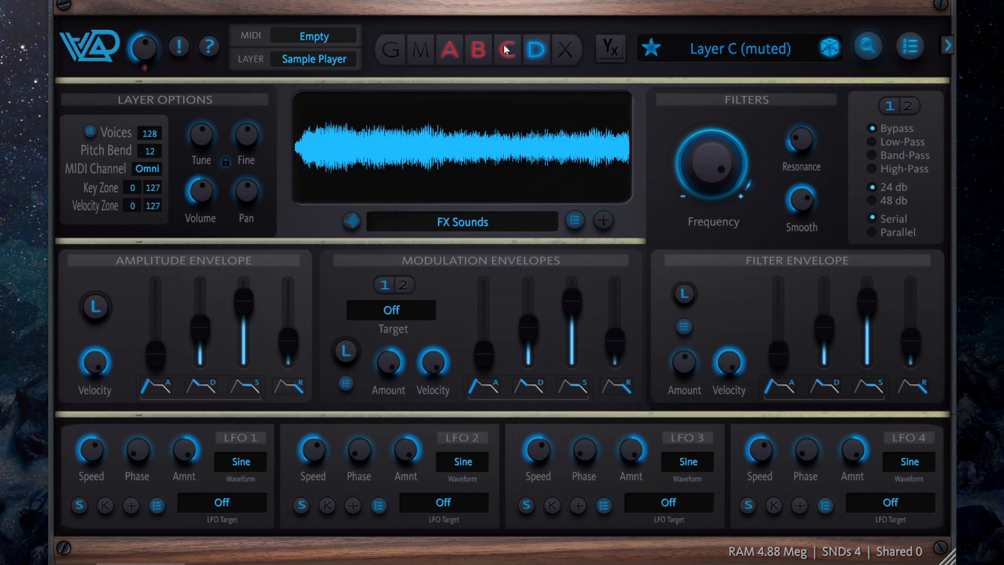
left_click(476, 48)
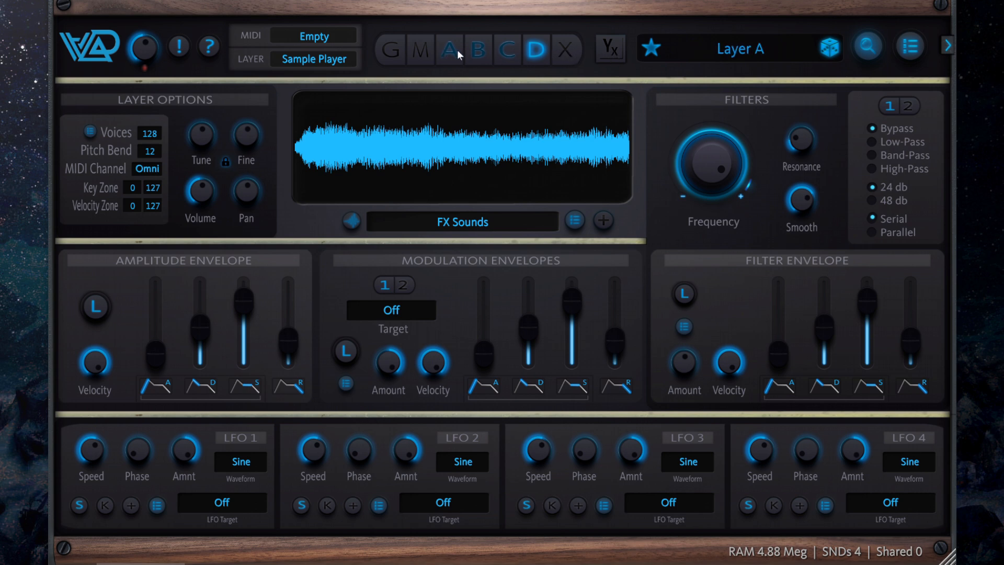
left_click(610, 48)
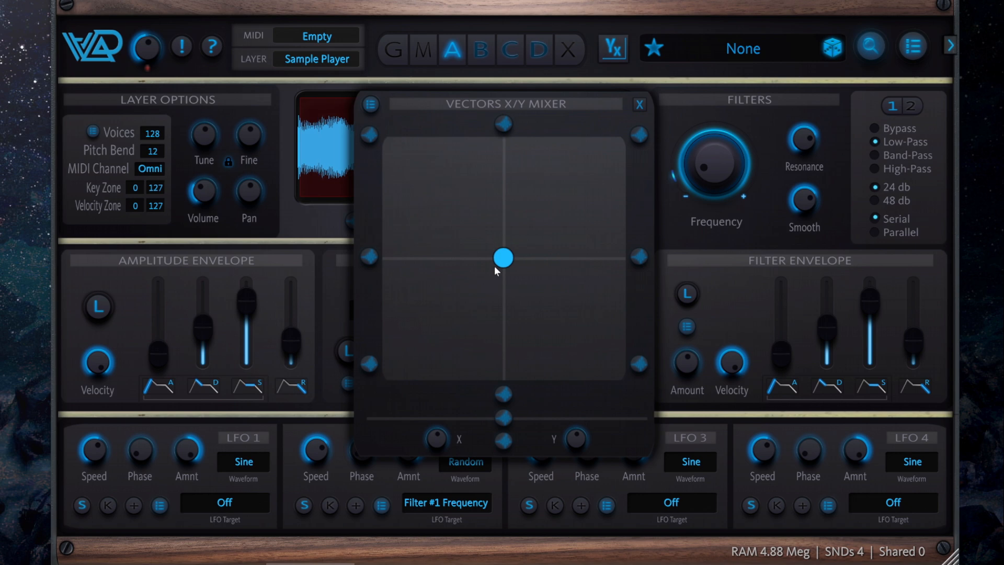
- Sweep the X/Y mixer's vector point through all four quadrants to audition the layer blends, ending just above the centre
left_click_drag(494, 266, 591, 421)
left_click_drag(451, 406, 370, 292)
left_click_drag(388, 184, 495, 152)
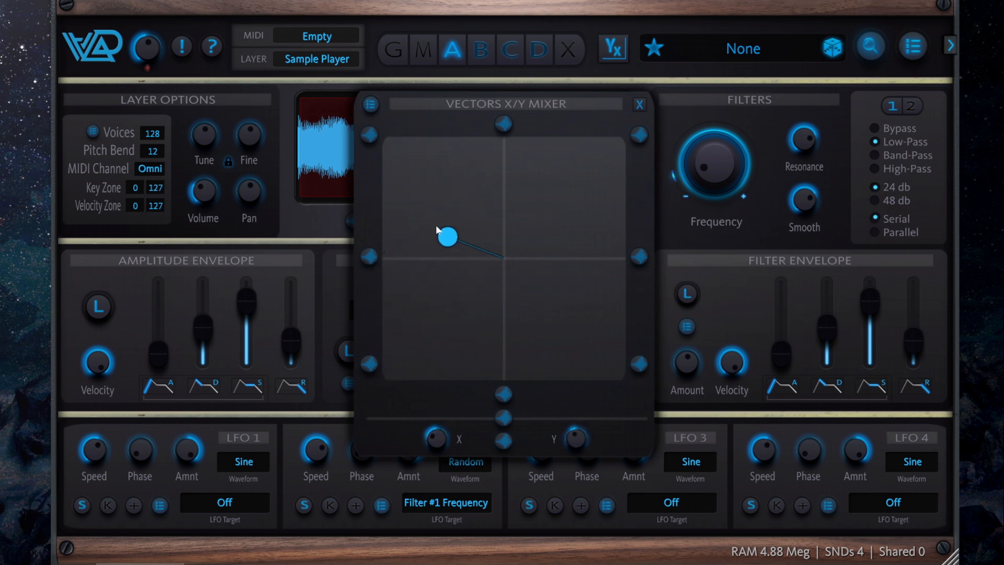
left_click_drag(437, 230, 607, 248)
left_click_drag(544, 340, 427, 338)
left_click_drag(432, 151, 502, 246)
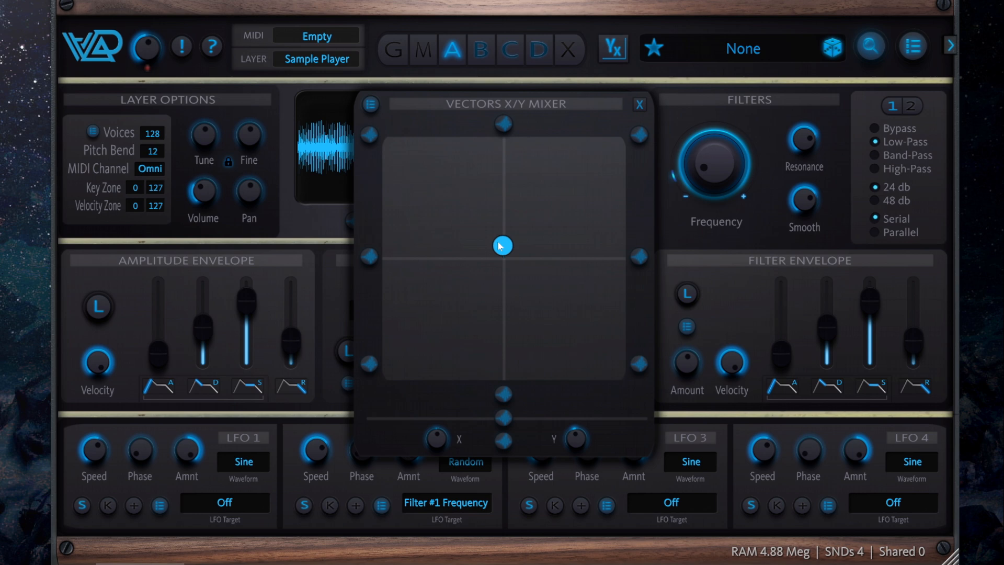
- Examine the X/Y mixer's options and the Sample Player layer assigned to each of its four corners
left_click(370, 104)
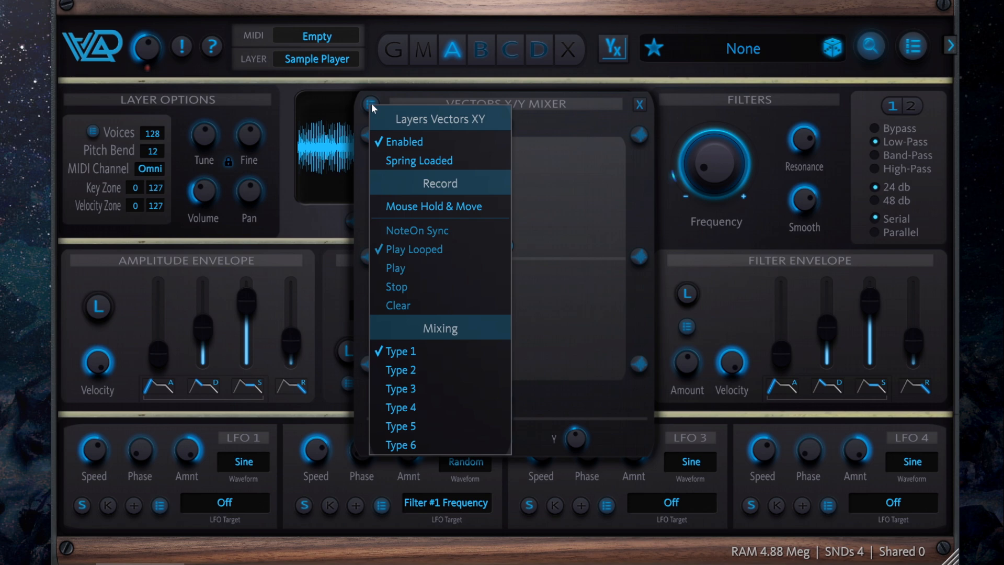
left_click(575, 111)
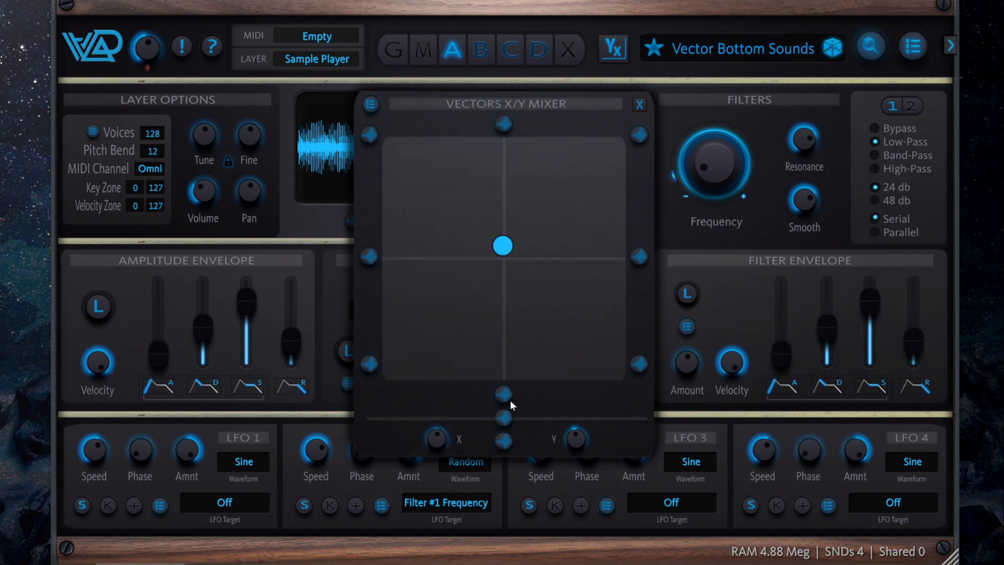
left_click(369, 135)
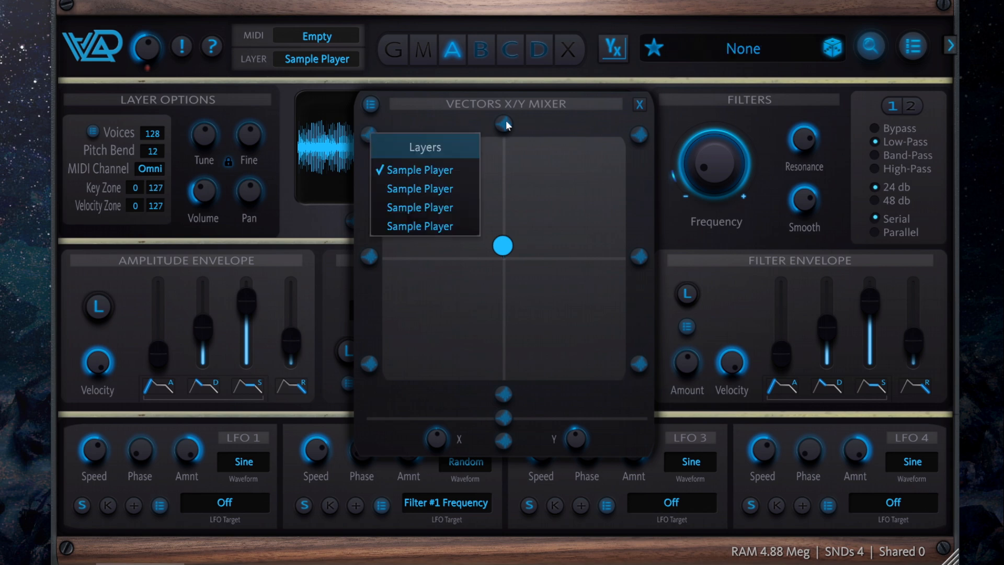
left_click(644, 135)
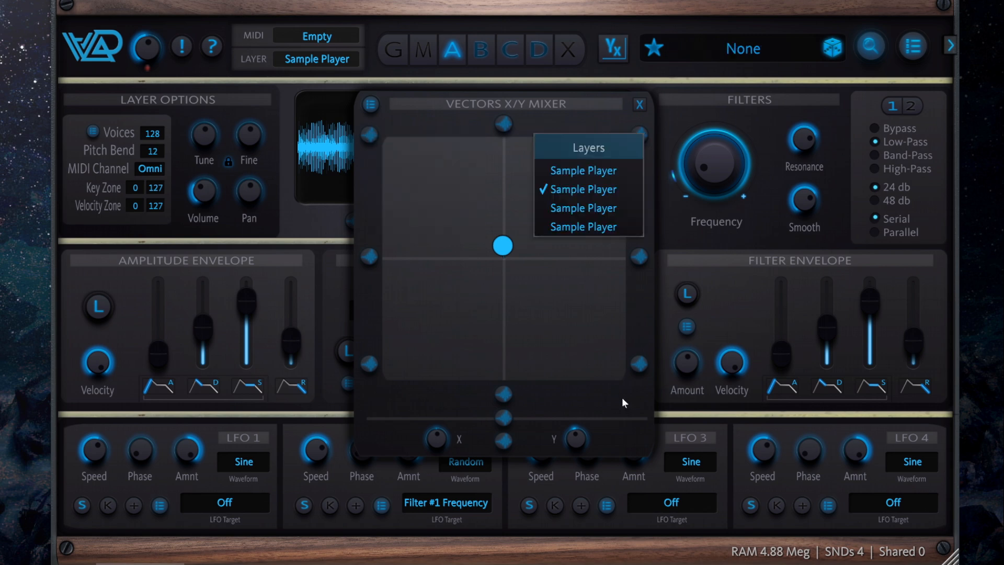
left_click(638, 364)
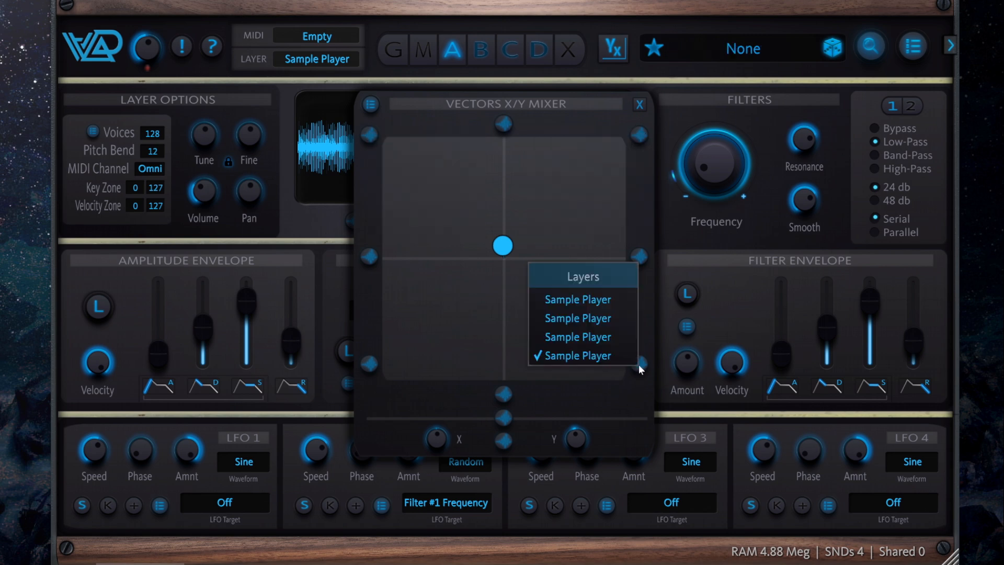
left_click(369, 362)
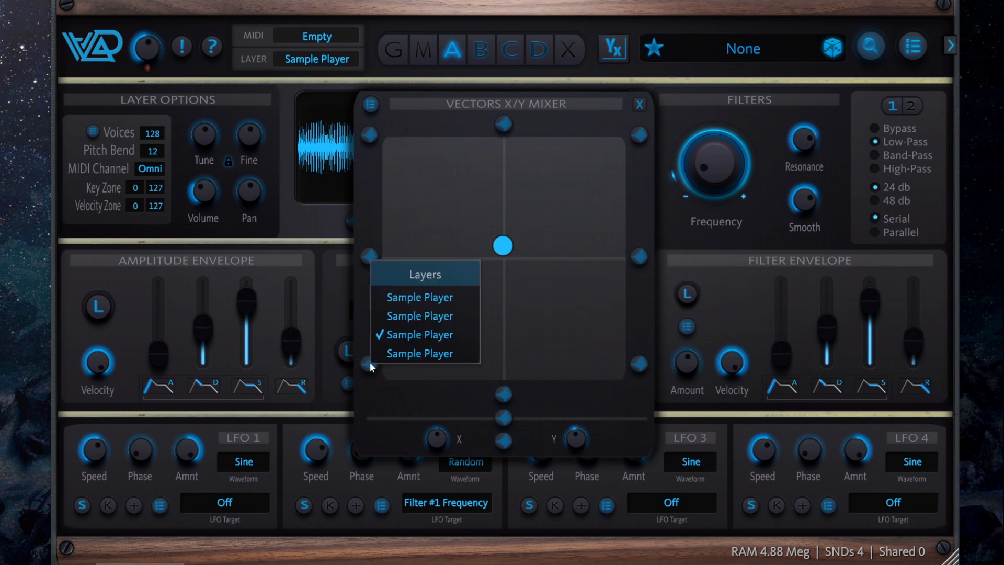
left_click(586, 124)
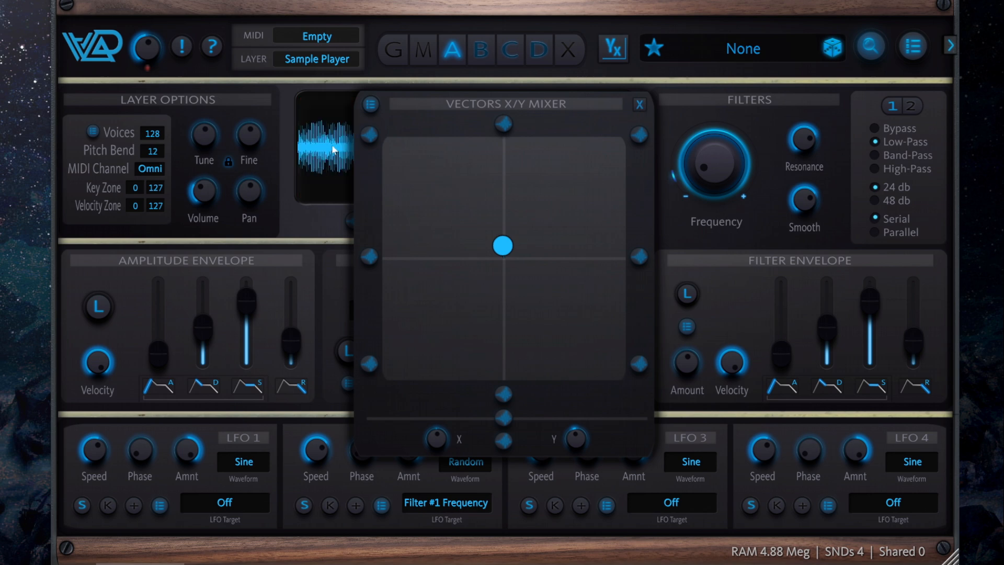
- Enable Mouse Hold & Move recording in the X/Y mixer and record a circling movement of the vector point
left_click(372, 105)
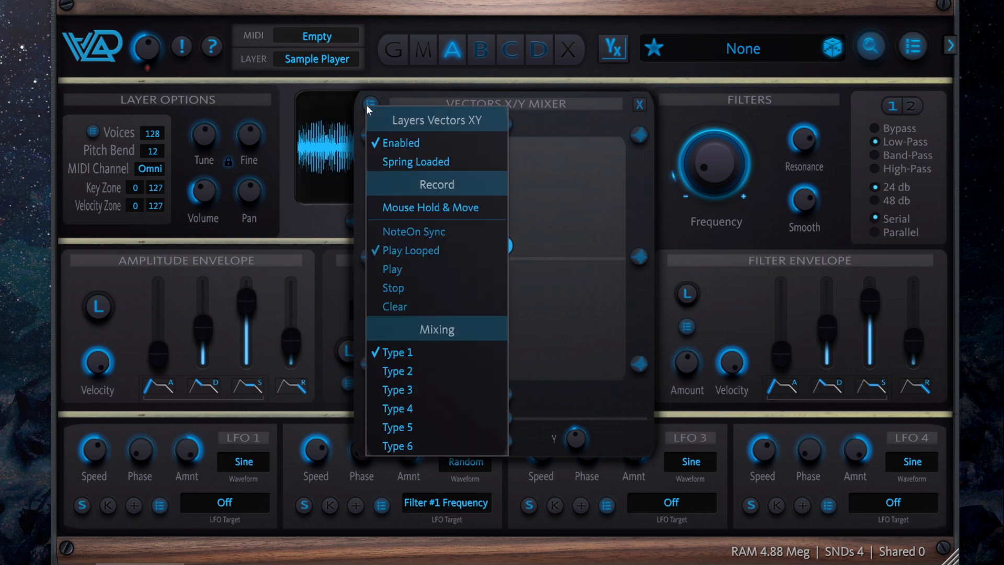
left_click(426, 210)
left_click_drag(450, 223, 476, 186)
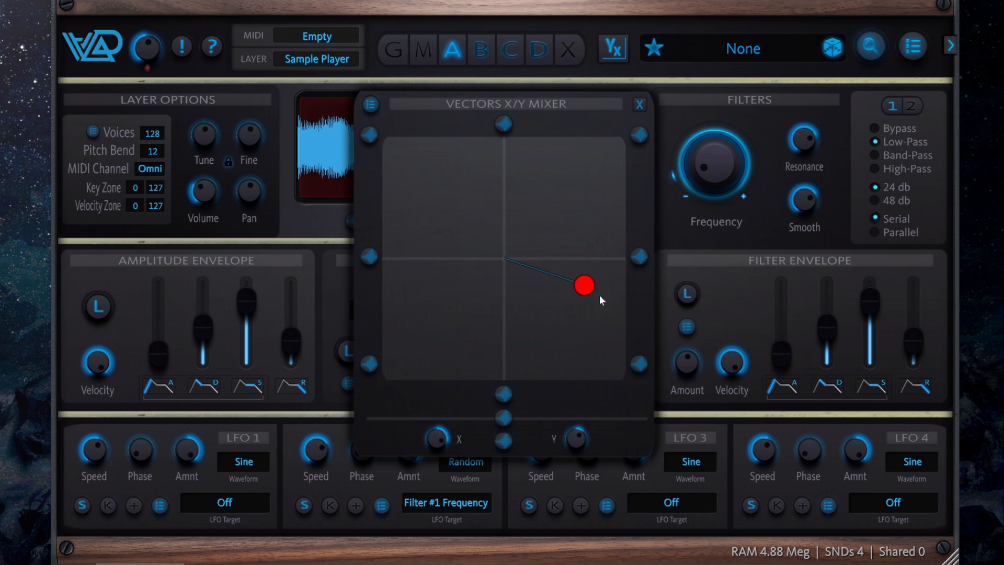
left_click_drag(596, 326, 466, 316)
left_click_drag(459, 271, 487, 197)
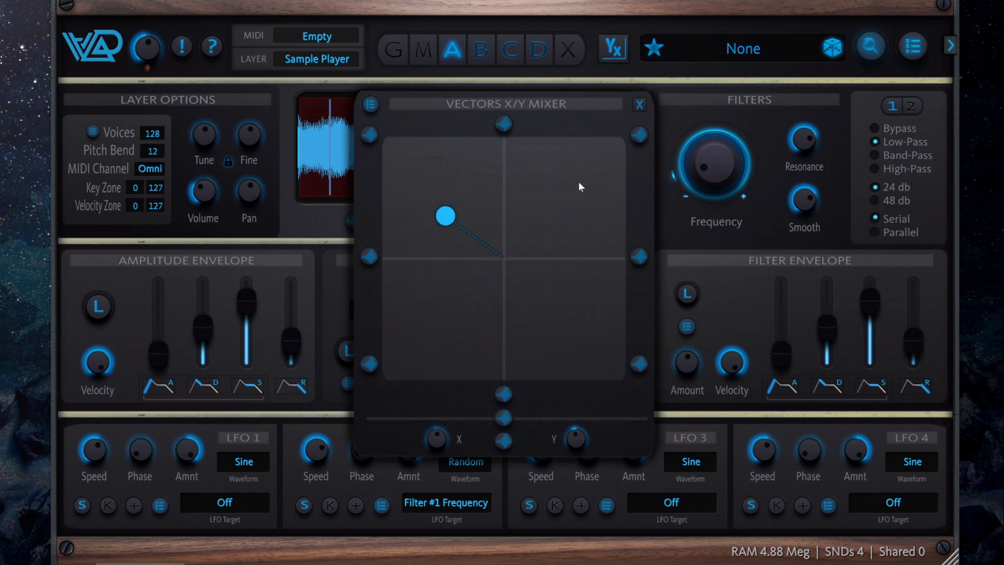
- Close the X/Y mixer and add a Stereo Delay insert effect to layer A
left_click(640, 105)
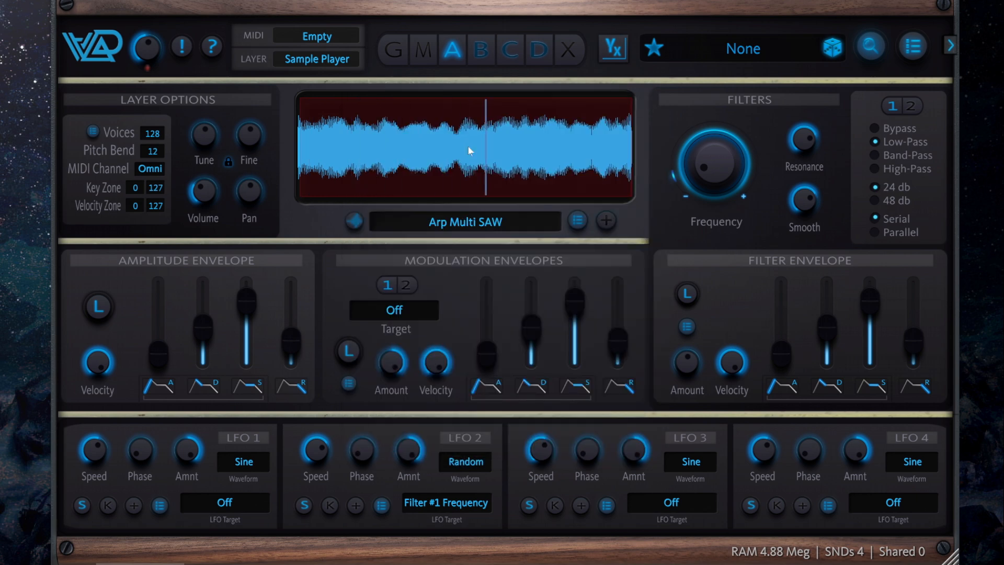
left_click(567, 50)
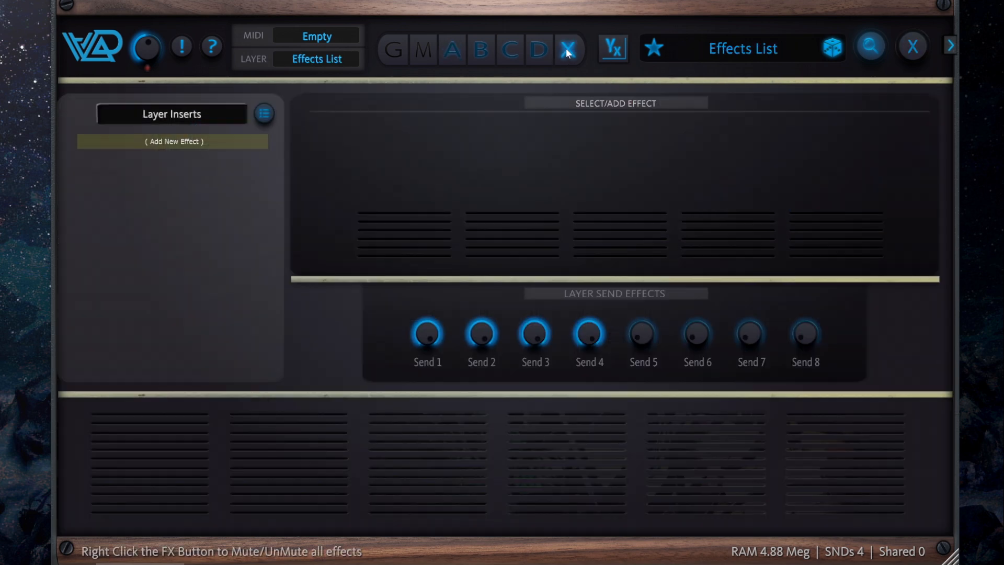
left_click(192, 143)
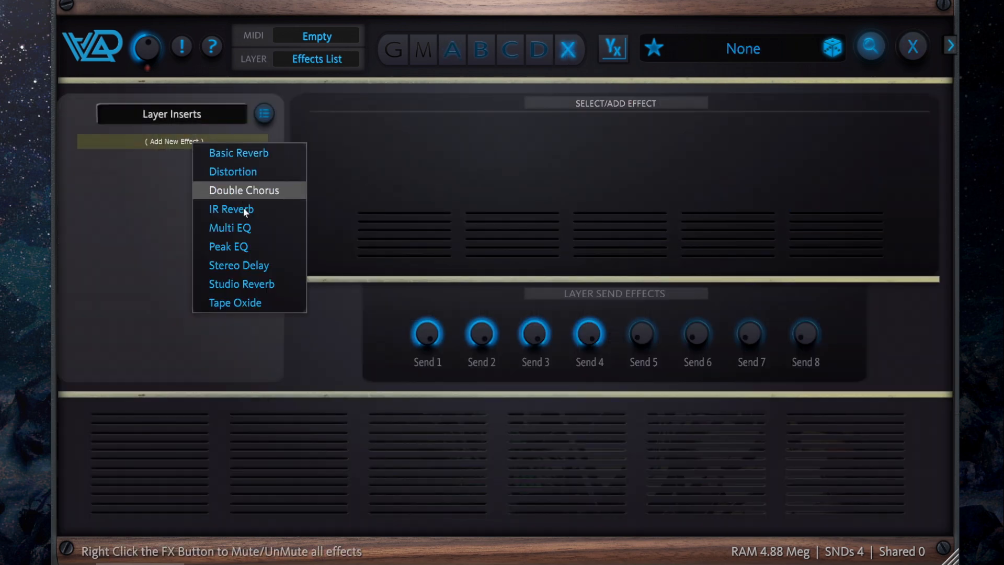
left_click(262, 270)
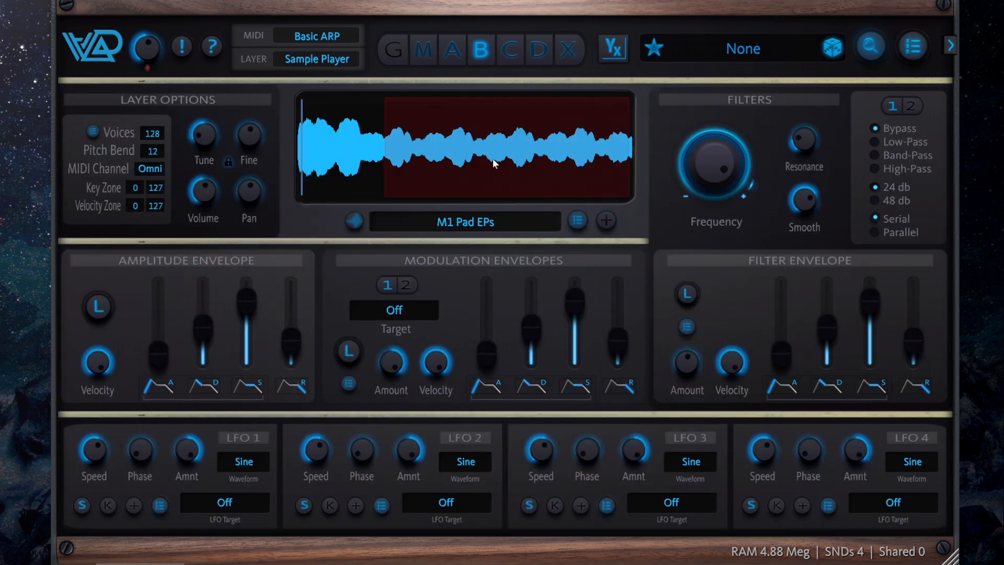
- Add a Stereo Delay insert effect to layer B
left_click(569, 53)
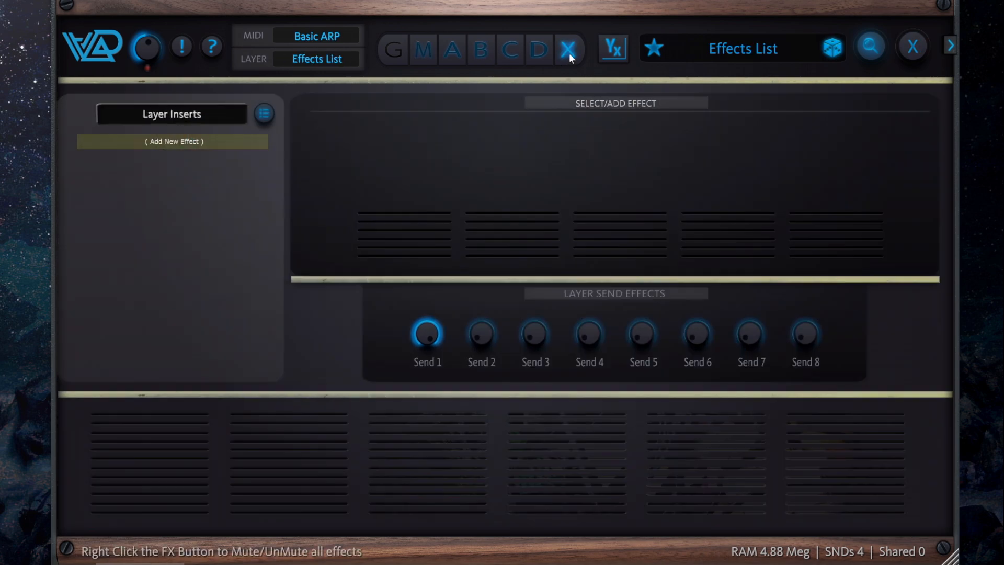
left_click(185, 142)
left_click(255, 264)
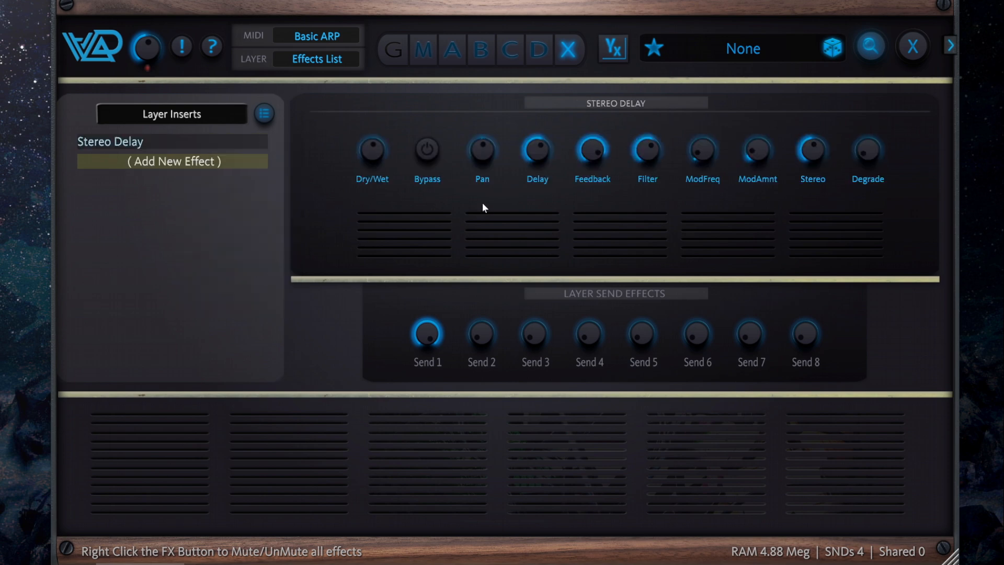
- Add a Stereo Delay insert effect to layer C
left_click(509, 53)
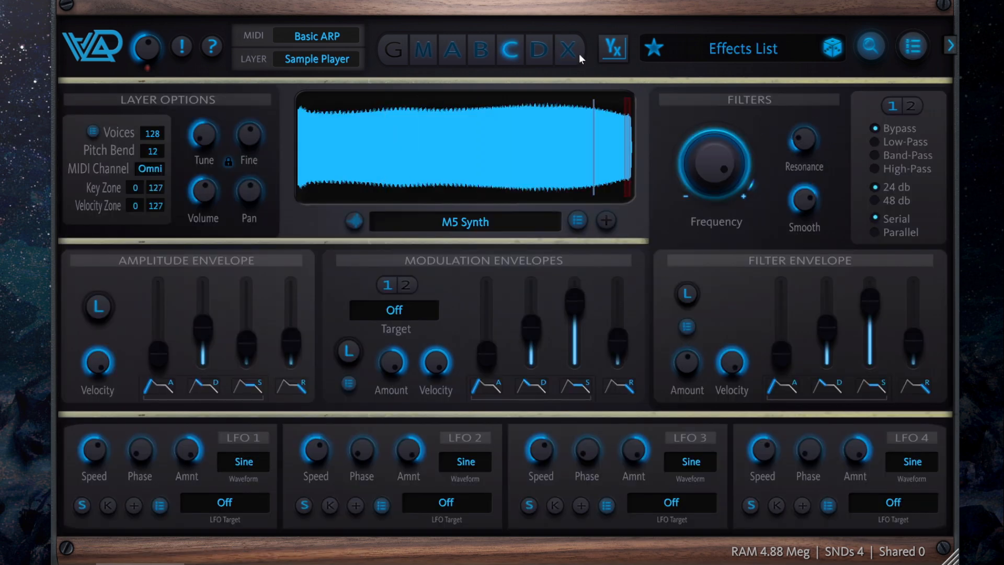
left_click(576, 52)
left_click(192, 140)
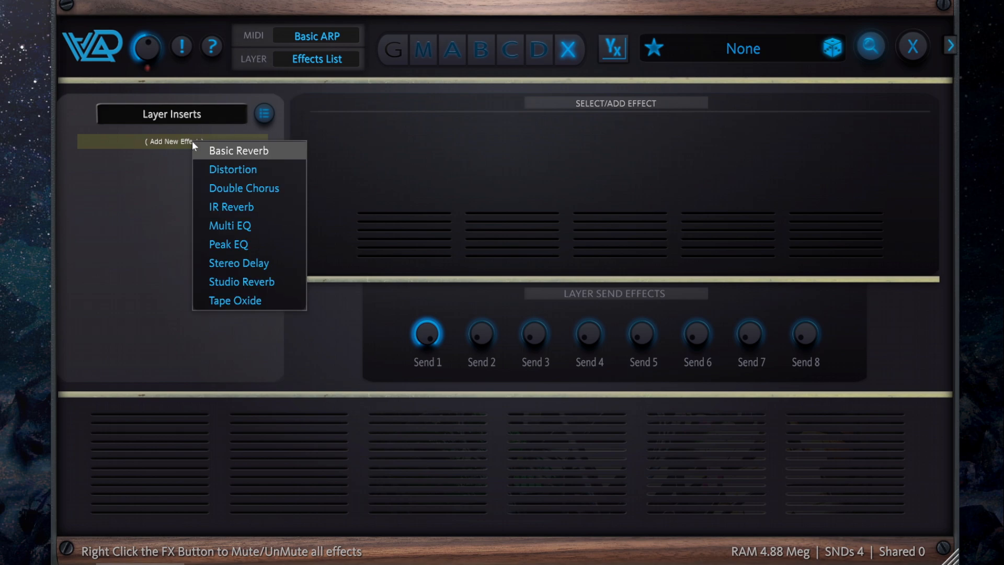
left_click(249, 265)
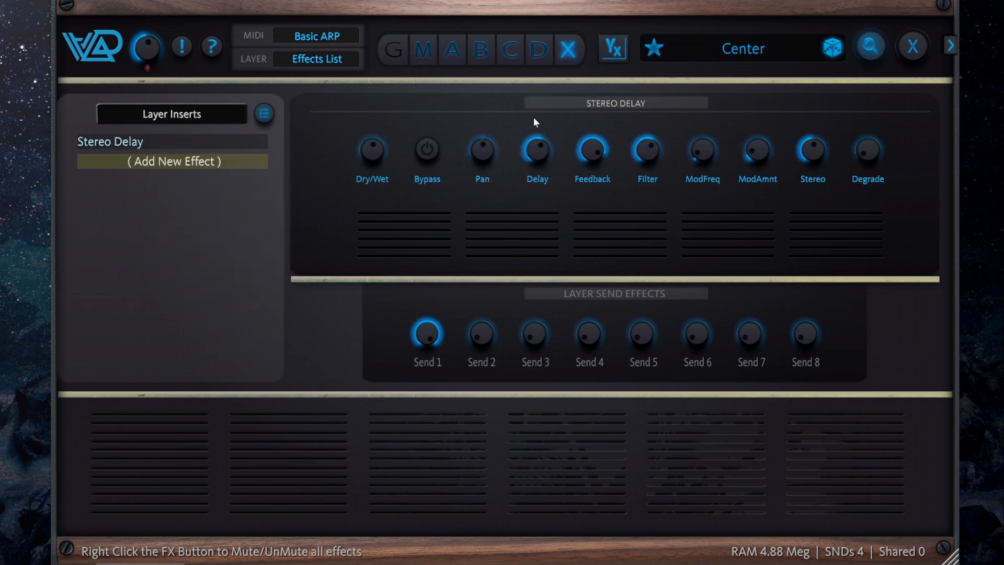
- Add a Stereo Delay insert effect to layer D
left_click(546, 56)
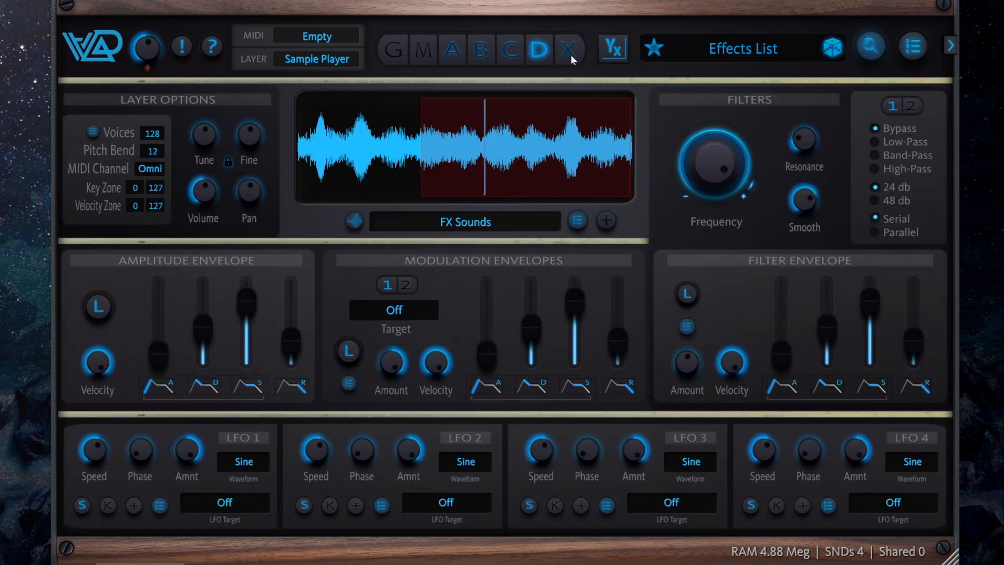
left_click(570, 54)
left_click(178, 145)
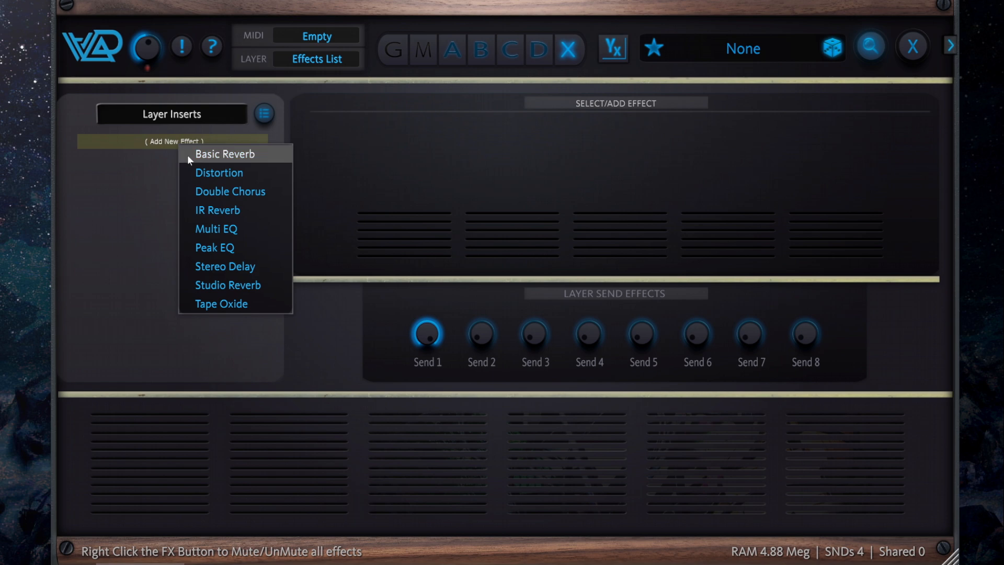
left_click(239, 271)
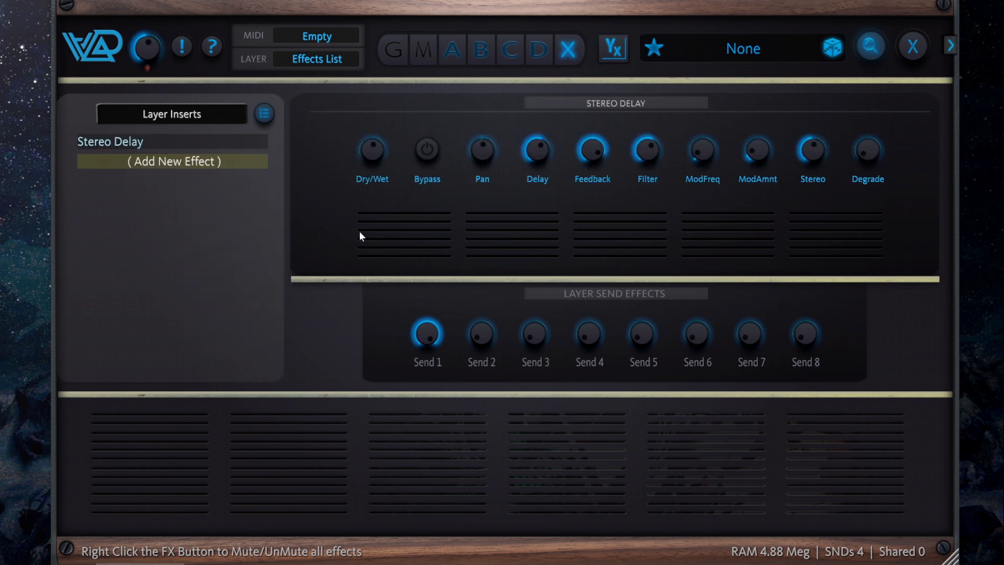
- Return to layer A and review the recorded vector movement in the X/Y mixer
left_click(613, 50)
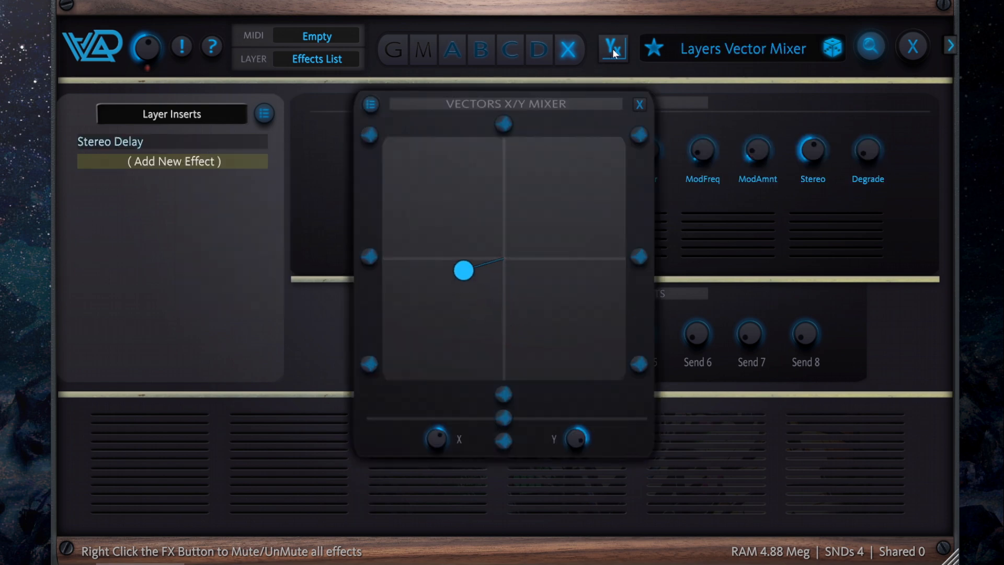
left_click(454, 52)
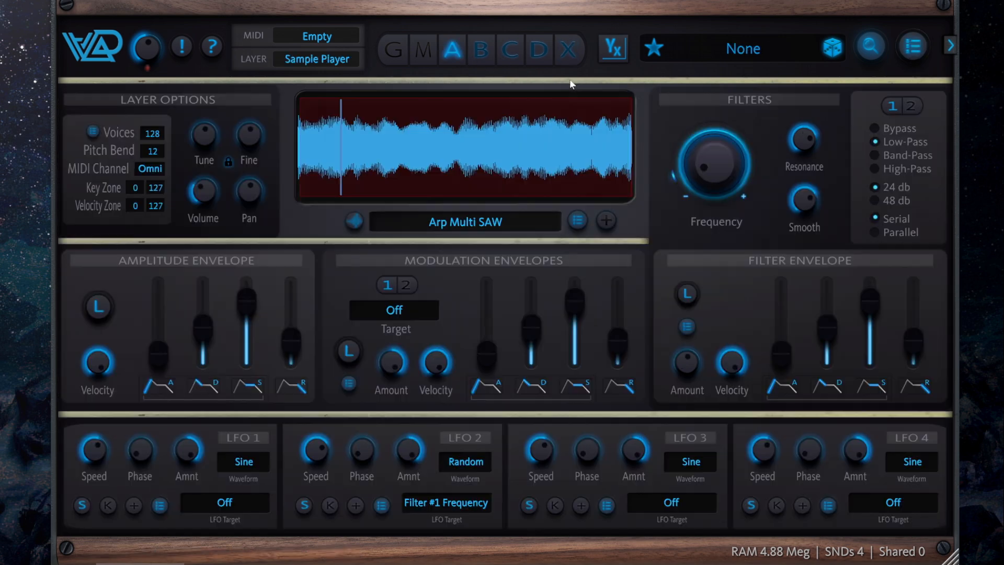
left_click(612, 50)
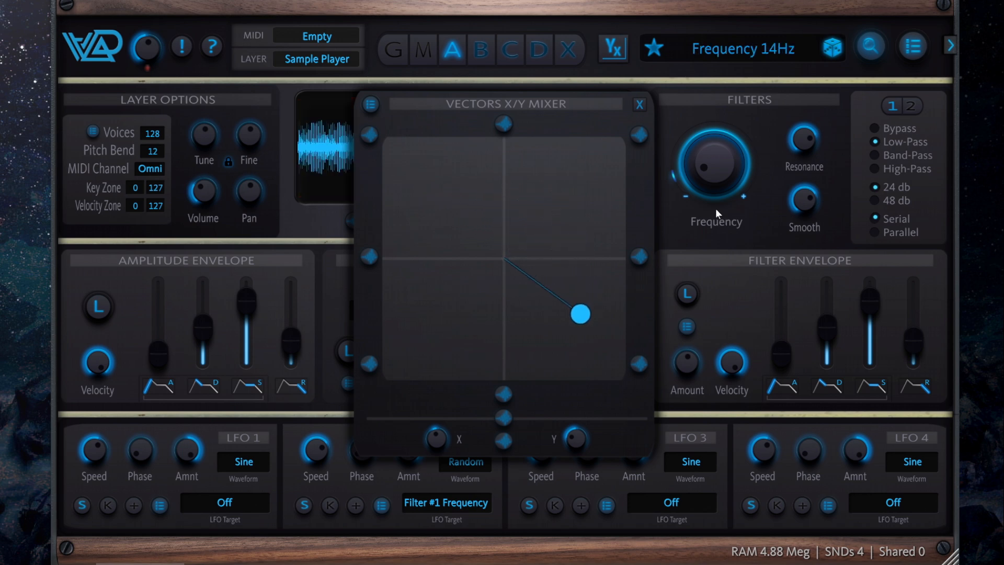
left_click(639, 103)
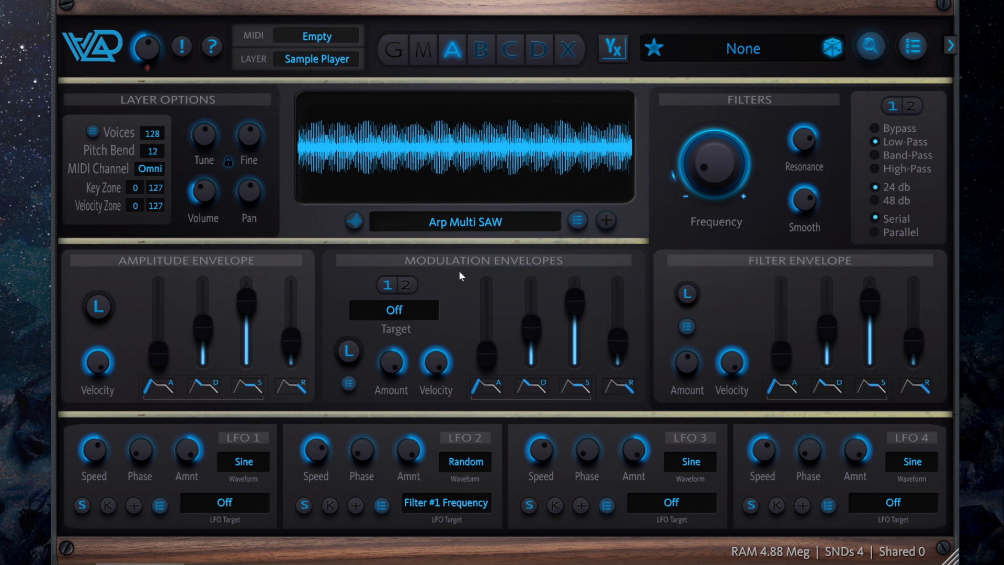
- Examine the Sampler modulation targets, including Vector X and Vector Y, available to layer A's Modulation Envelope 1 and LFO 3
left_click(405, 310)
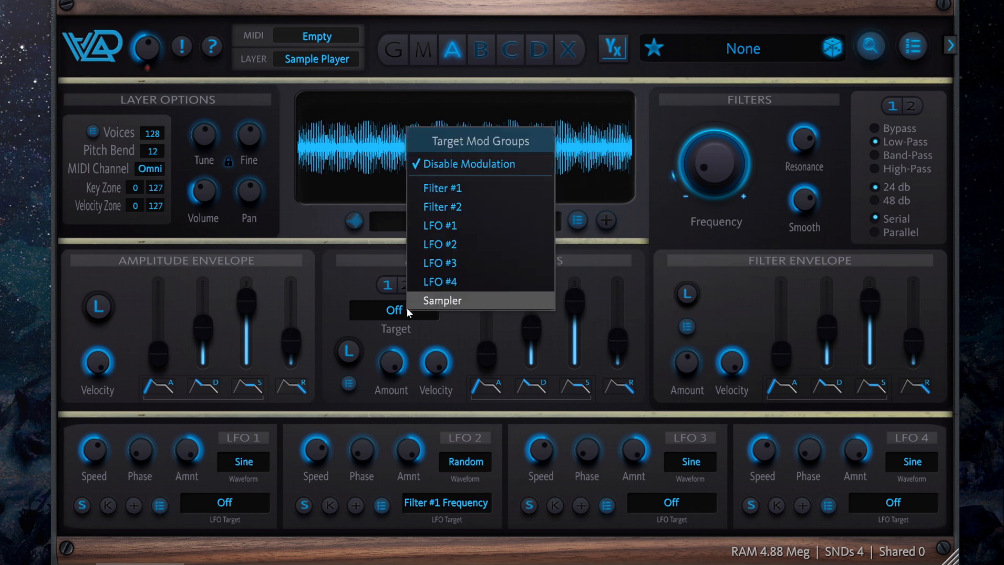
left_click(476, 299)
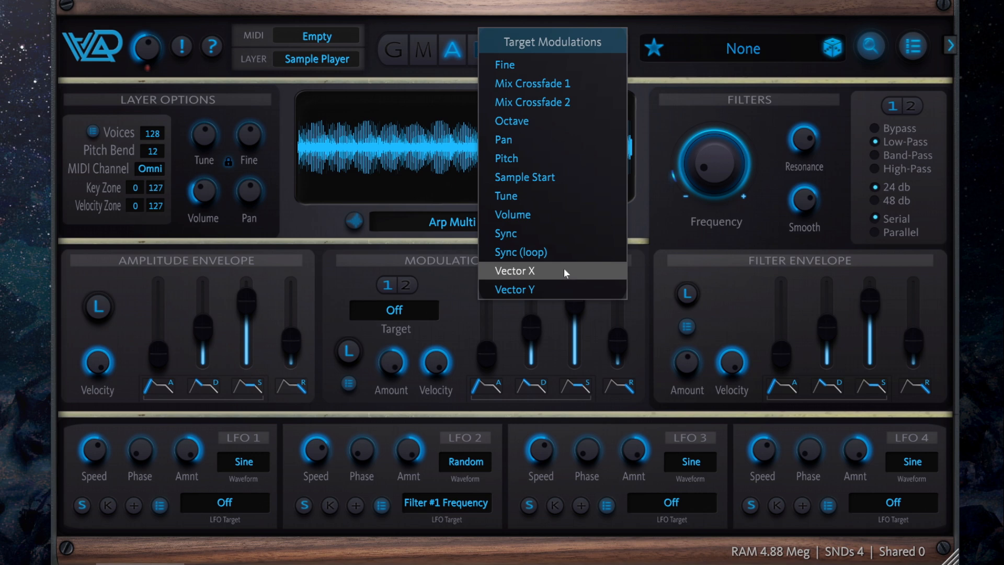
left_click(643, 348)
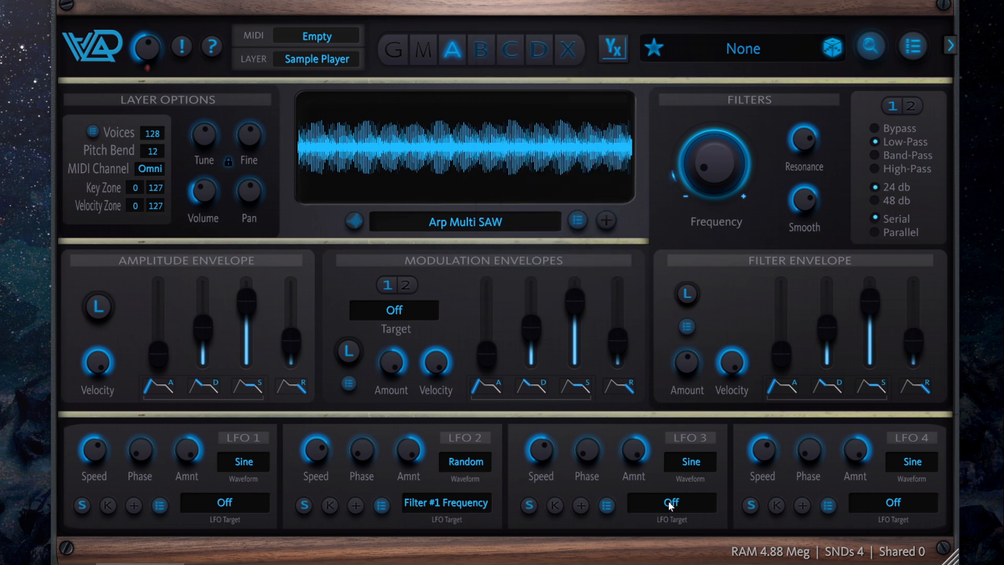
left_click(671, 504)
left_click(595, 491)
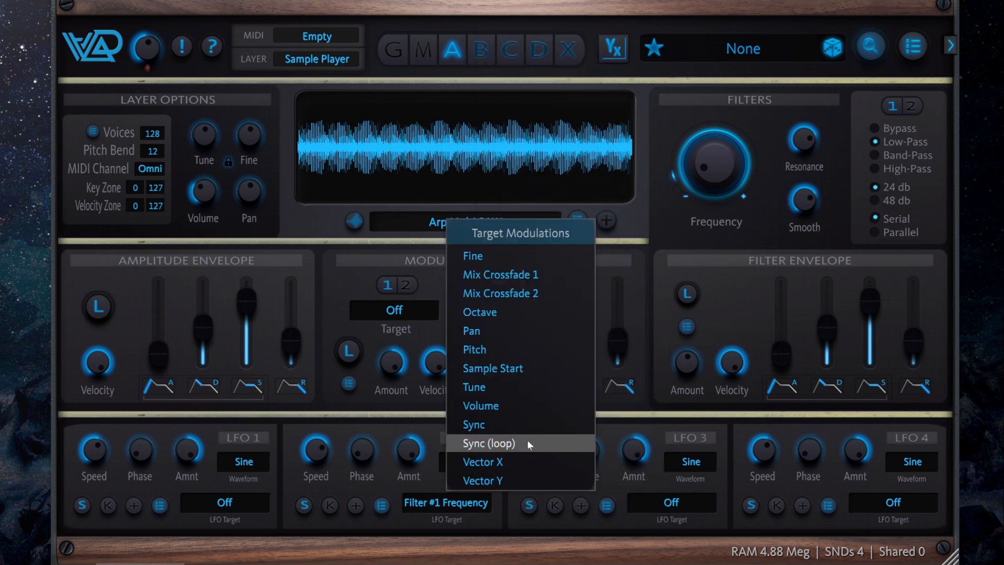
left_click(649, 238)
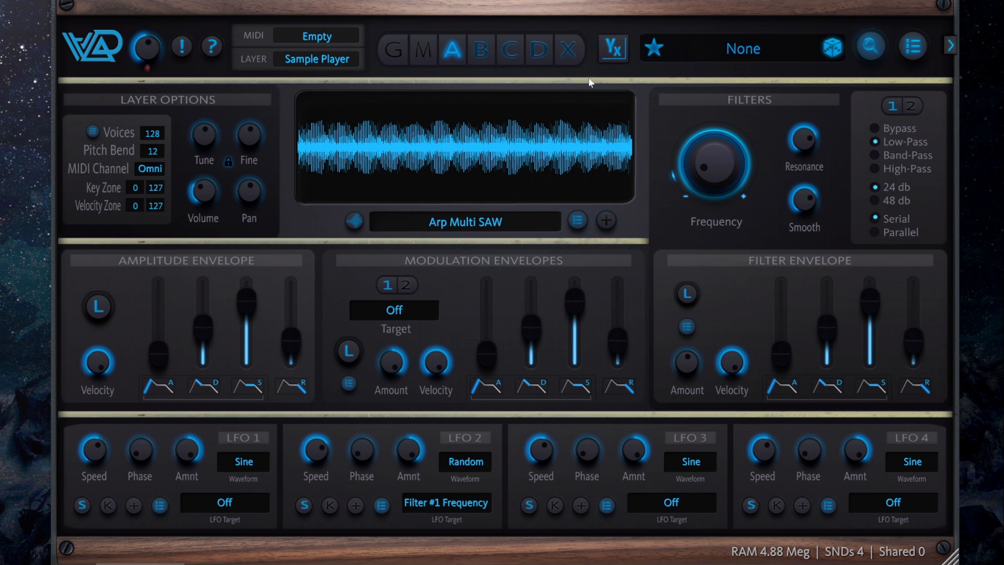
- Add automation to both the X and Y knobs of the Vectors X/Y mixer
left_click(613, 48)
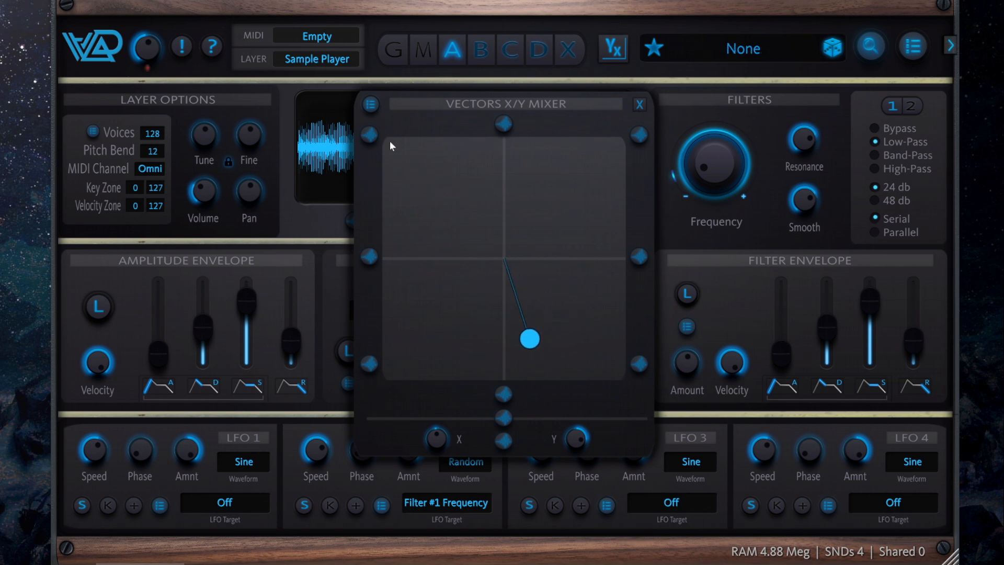
right_click(437, 432)
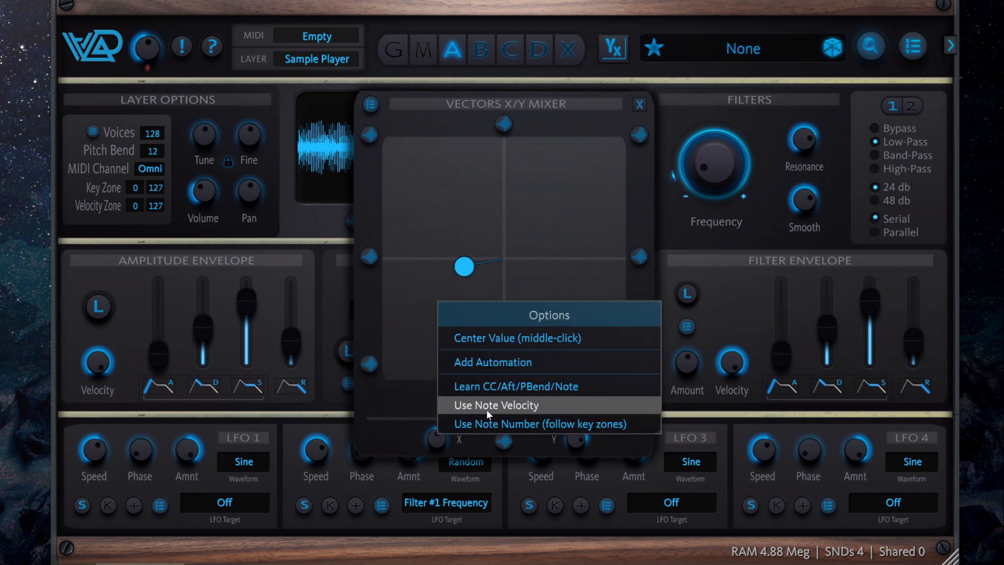
left_click(511, 362)
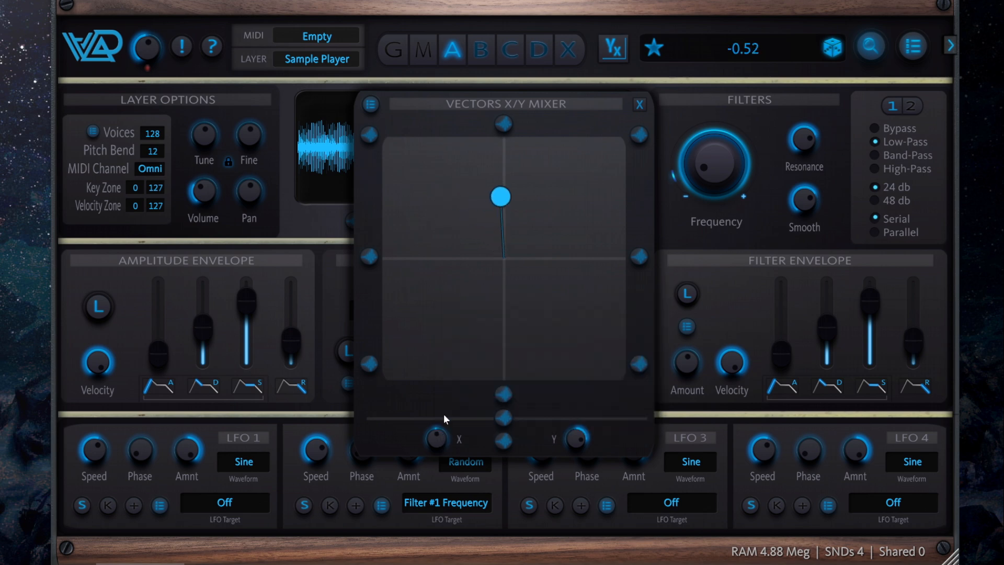
right_click(577, 438)
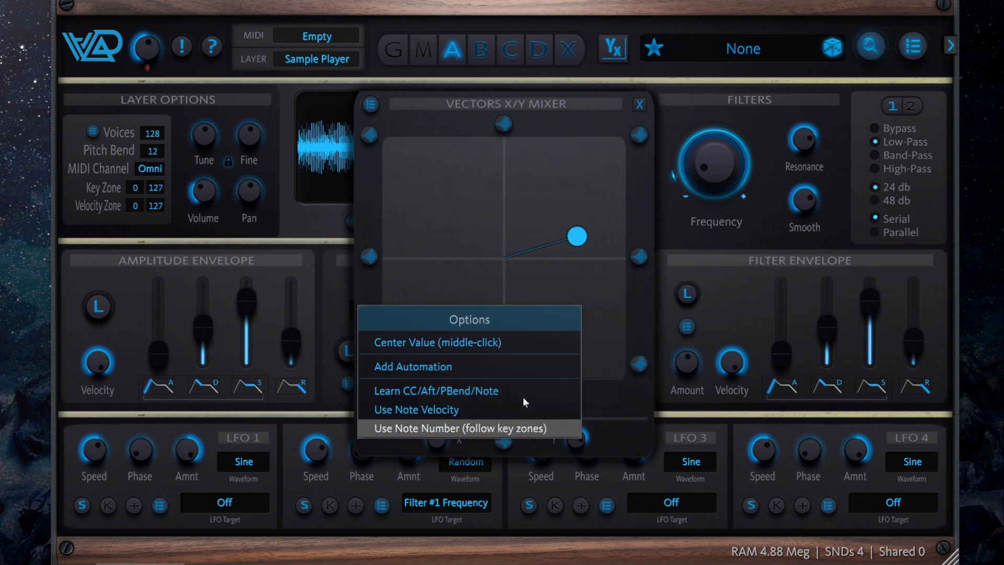
left_click(491, 367)
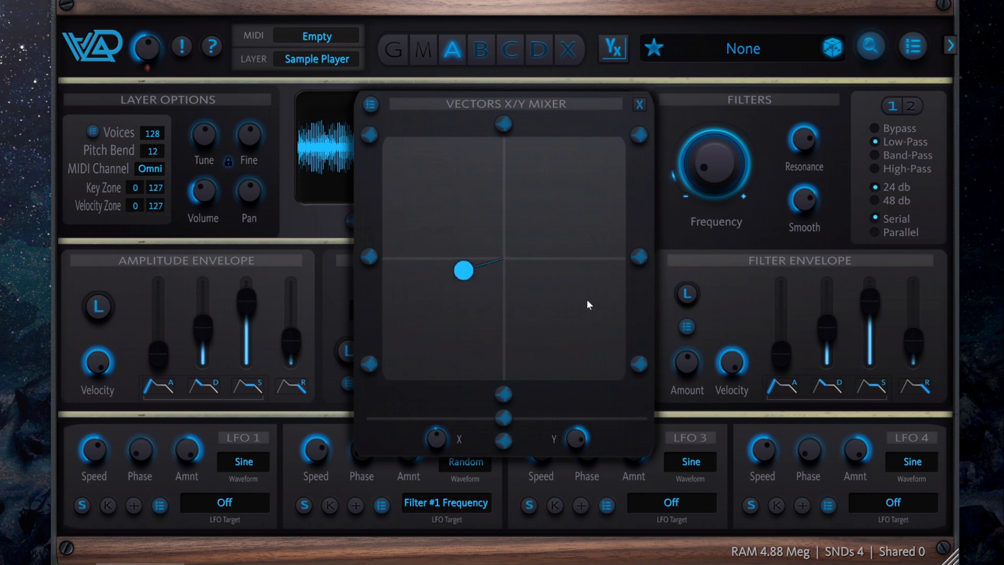
left_click(639, 104)
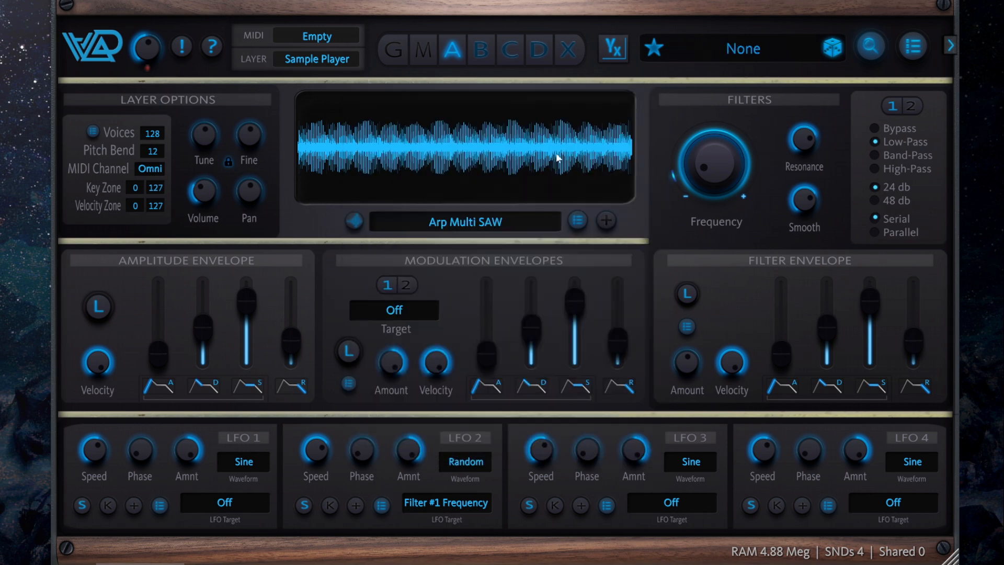
- Turn on Vector XY Mixing for layer A's Arp Multi SAW sample and close the mixer that opens
left_click(606, 220)
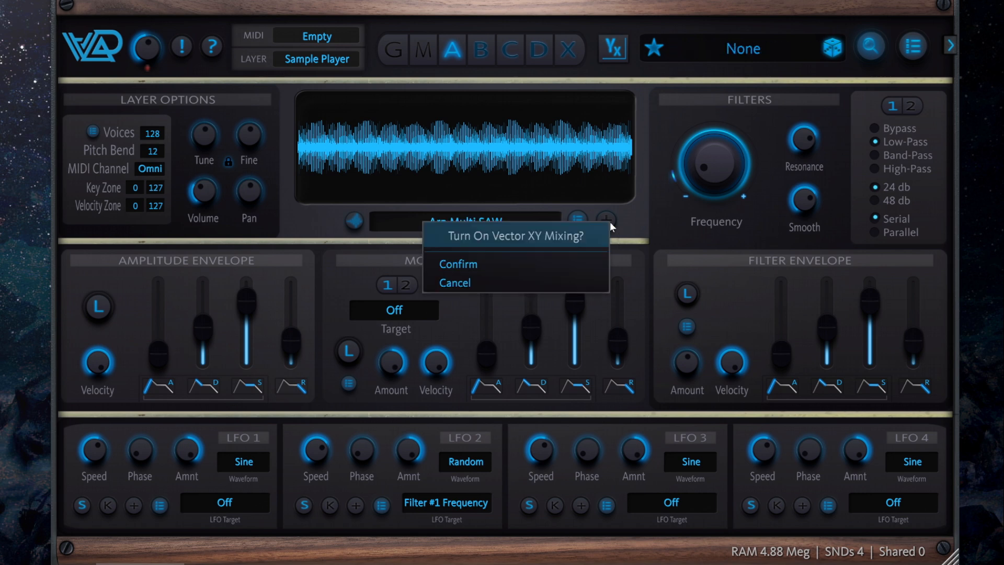
left_click(502, 262)
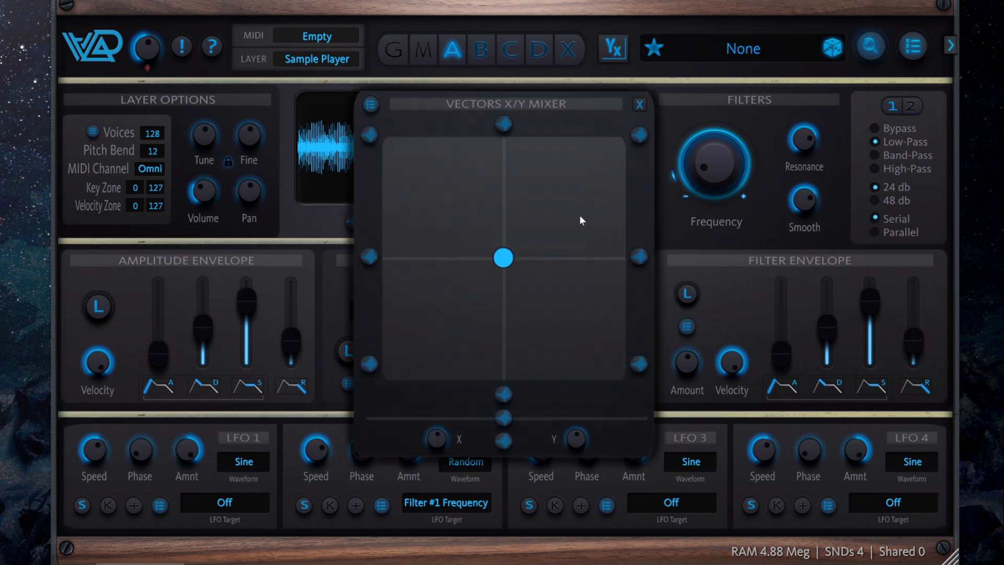
left_click(639, 104)
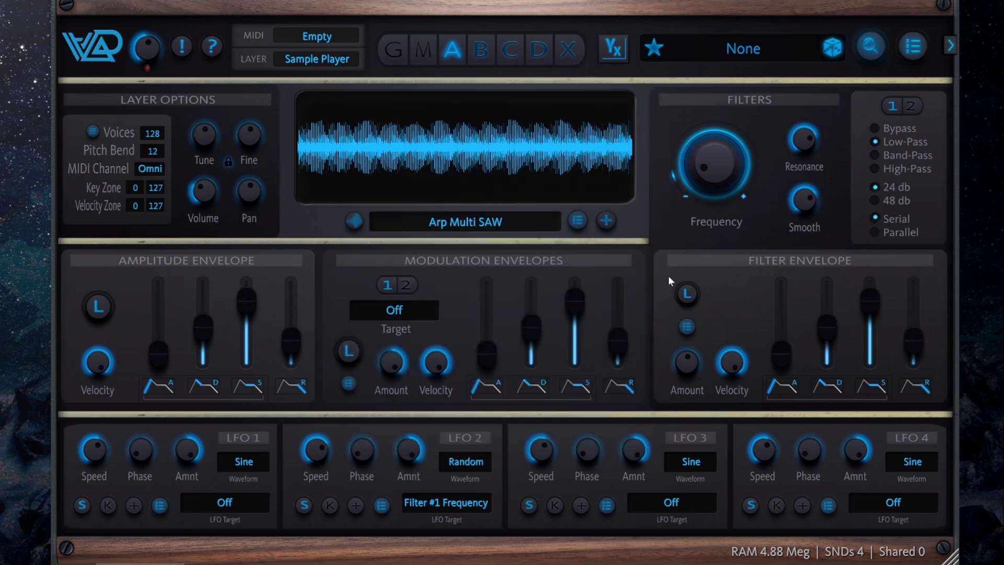